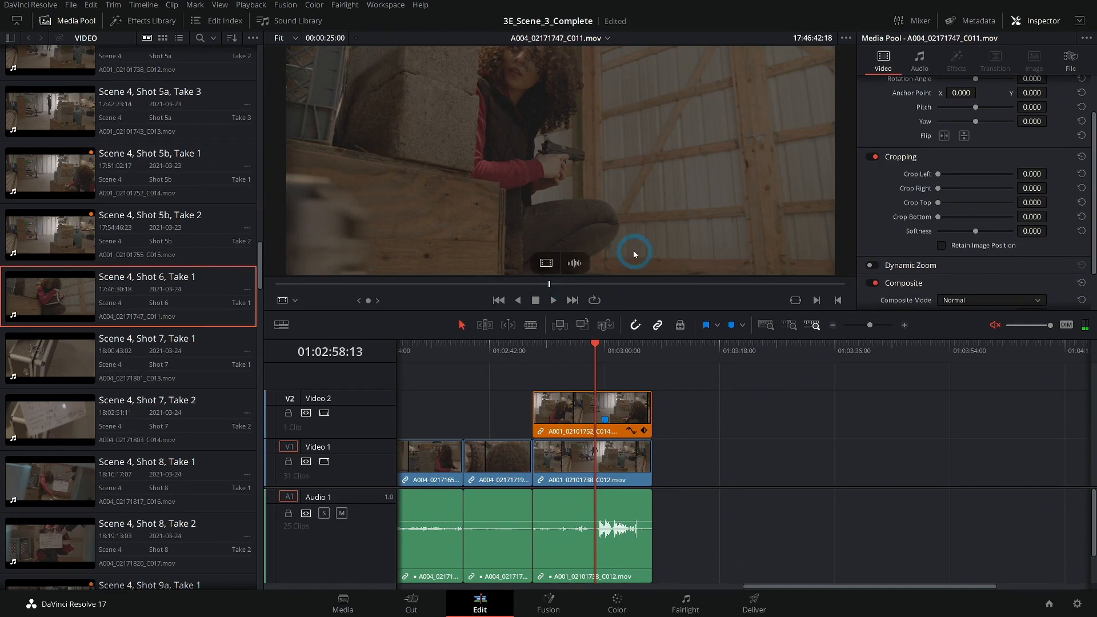
Mark in and out points on the Scene 4, Shot 6, Take 1 source clip and preview the timeline cut.
key("i")
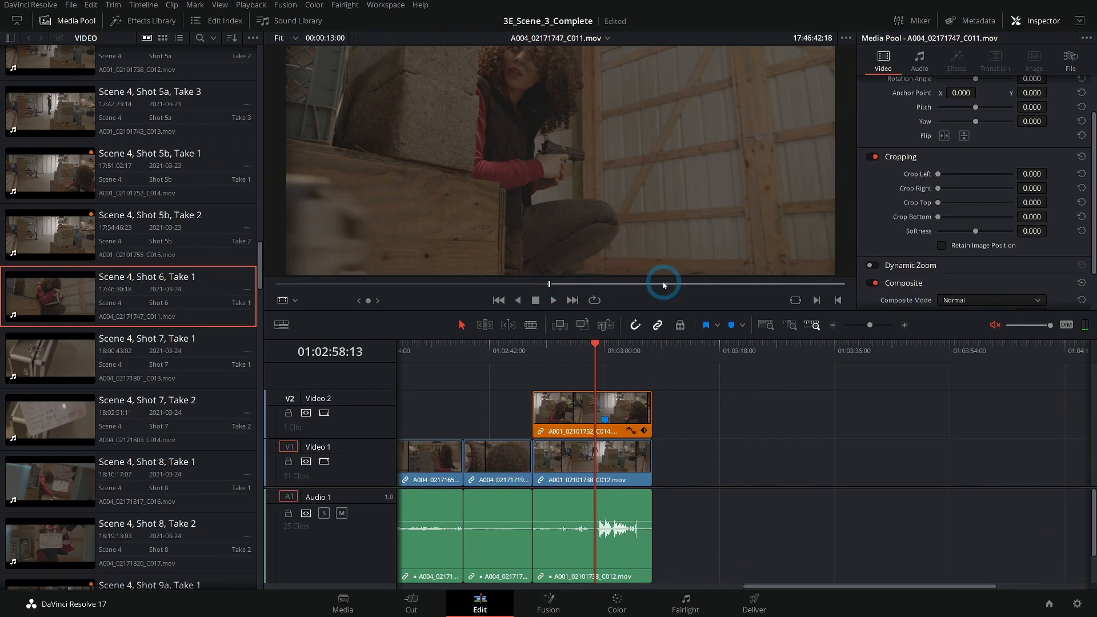
key("space")
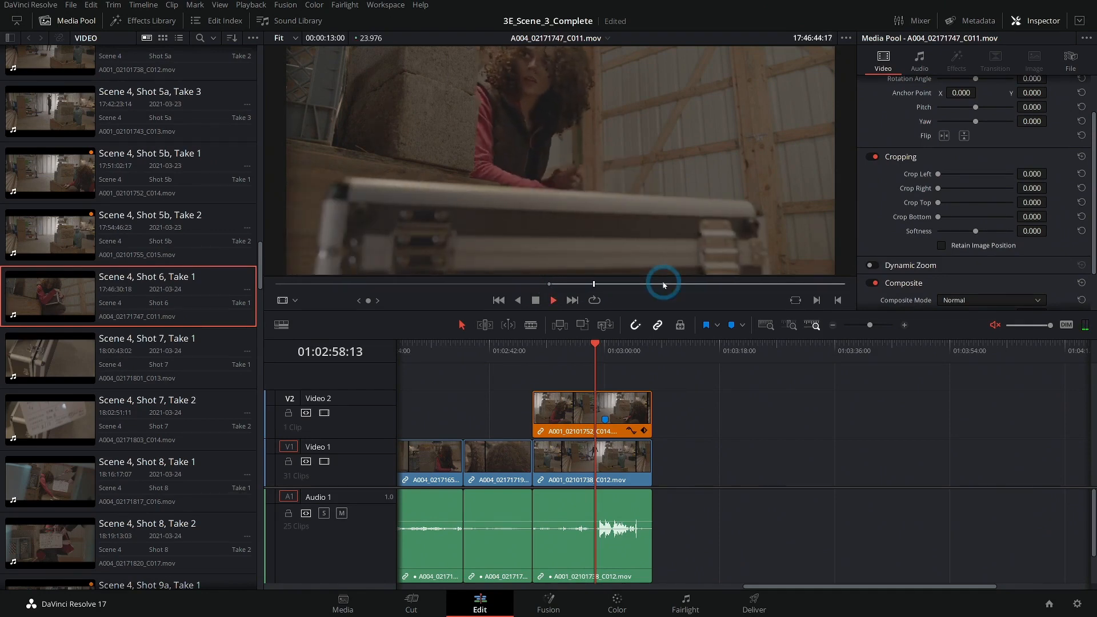
key("space")
key("o")
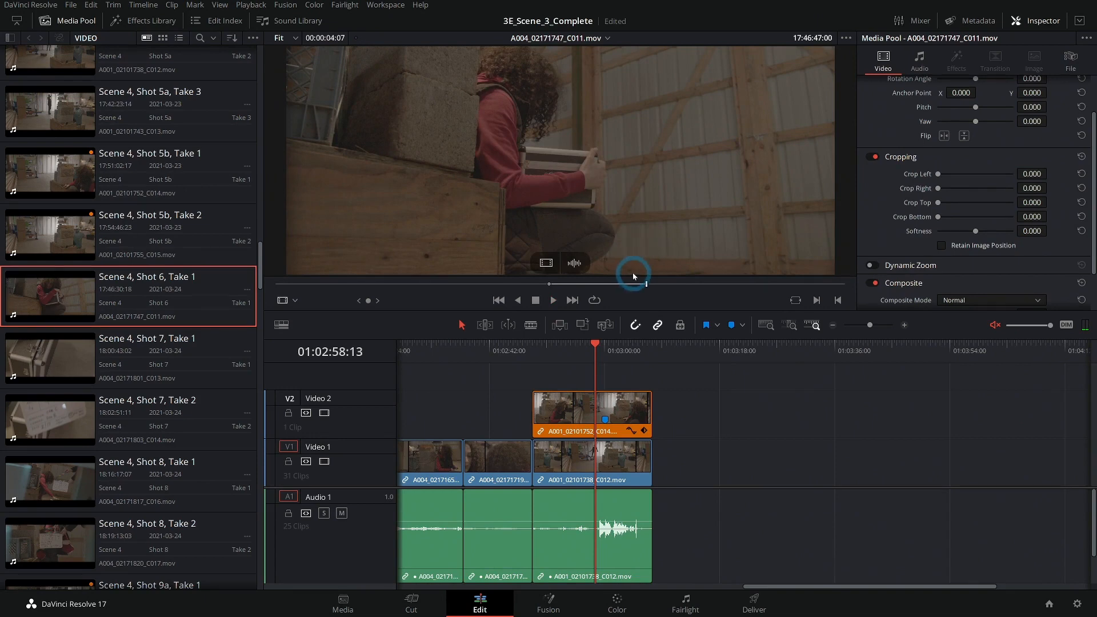
left_click_drag(609, 356, 600, 357)
key("space")
key("space")
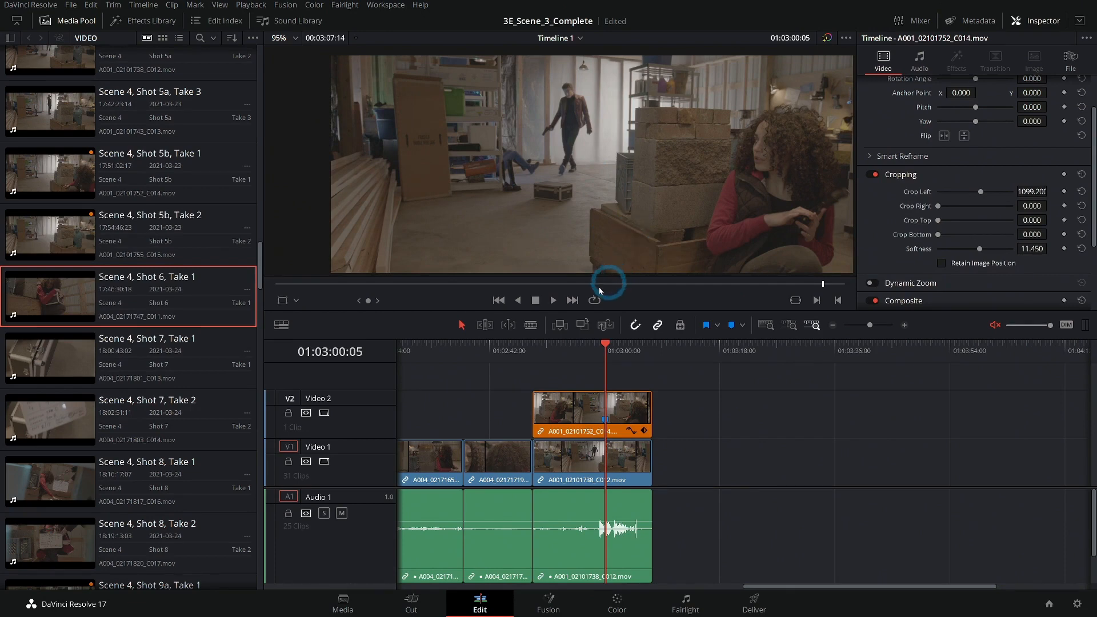
Load Scene 4, Shot 6, Take 1 into the source viewer and add it to Video 1 after the A001_02101738_C012 clip.
double_click(107, 302)
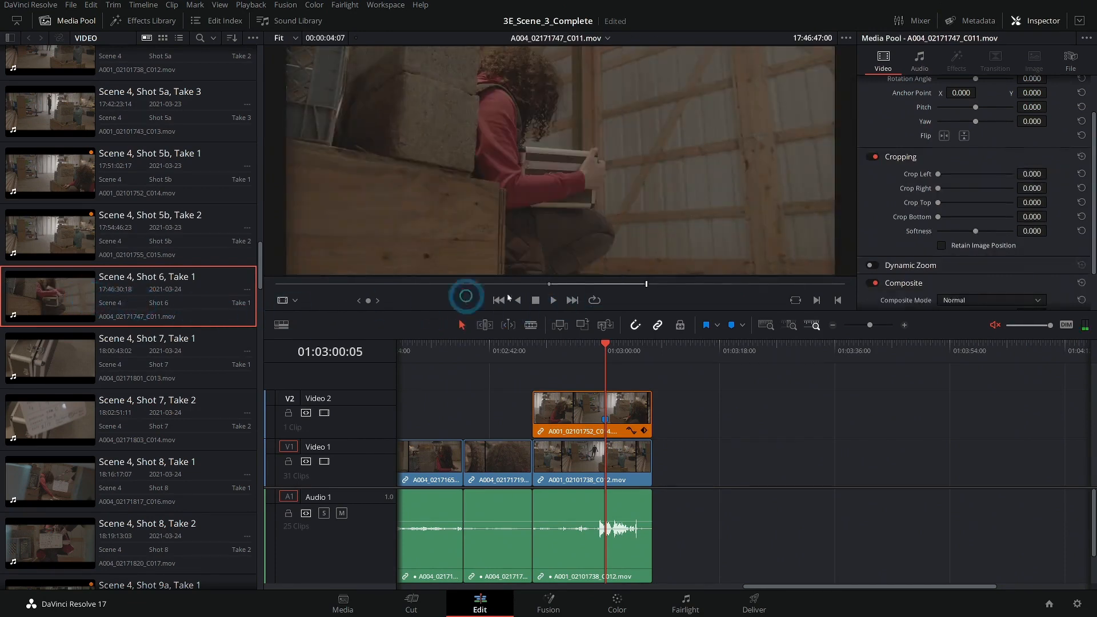
left_click_drag(627, 233, 675, 464)
Play back the timeline around the newly added Shot 6 clip to review the cut.
mouse_move(632, 352)
left_mouse_down()
mouse_move(632, 340)
mouse_move(588, 362)
mouse_move(650, 368)
left_mouse_up()
key("space")
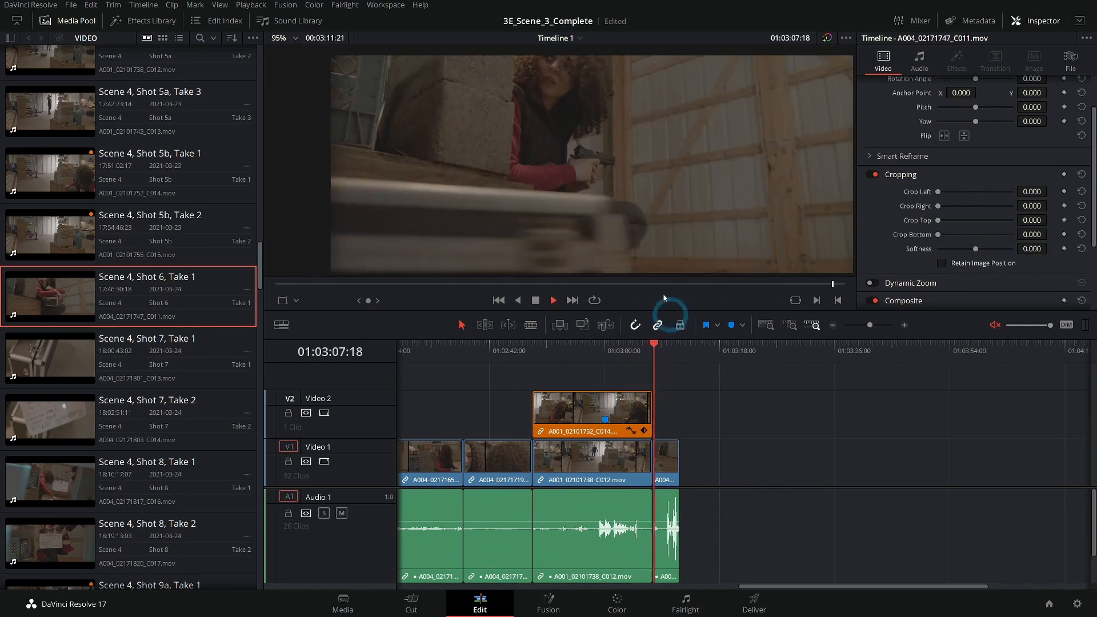
key("space")
left_click(666, 349)
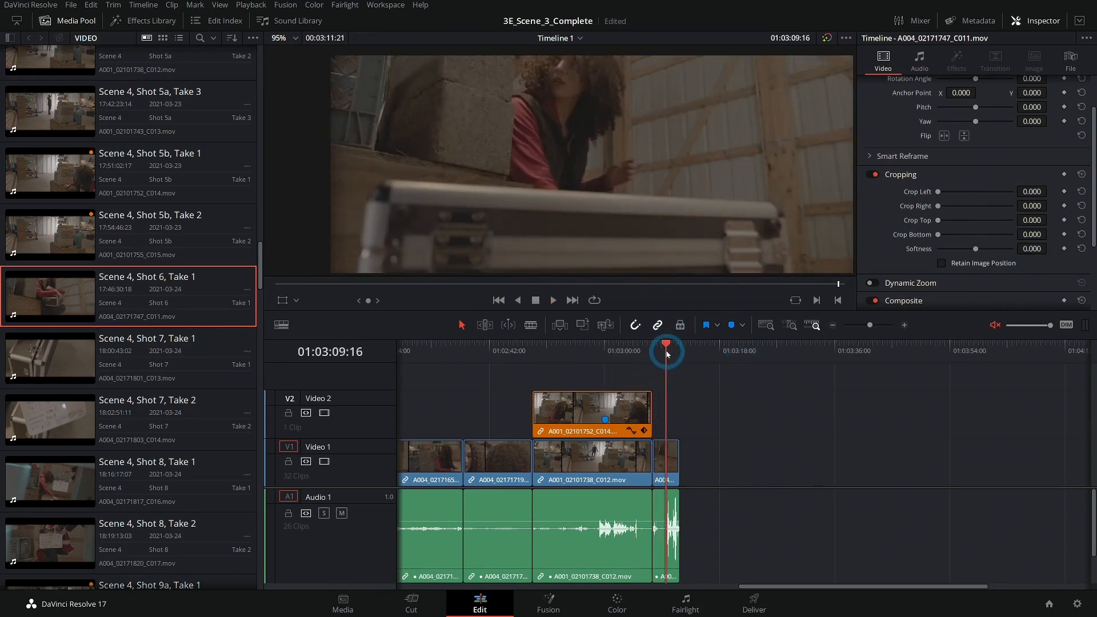
scroll(675, 208, "down", 1)
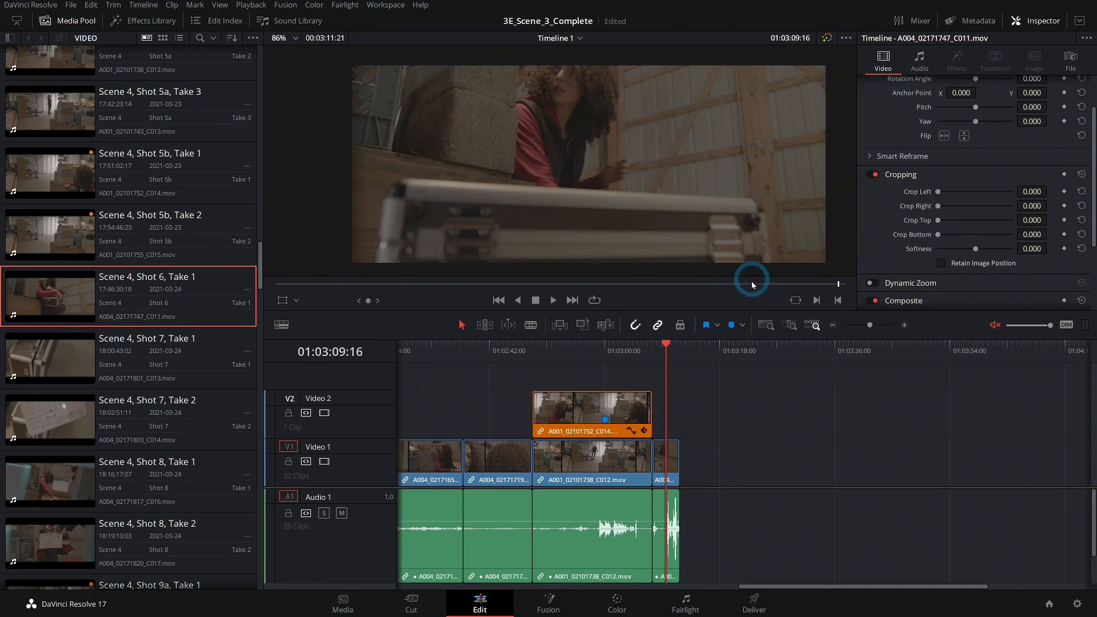
left_click_drag(795, 285, 798, 284)
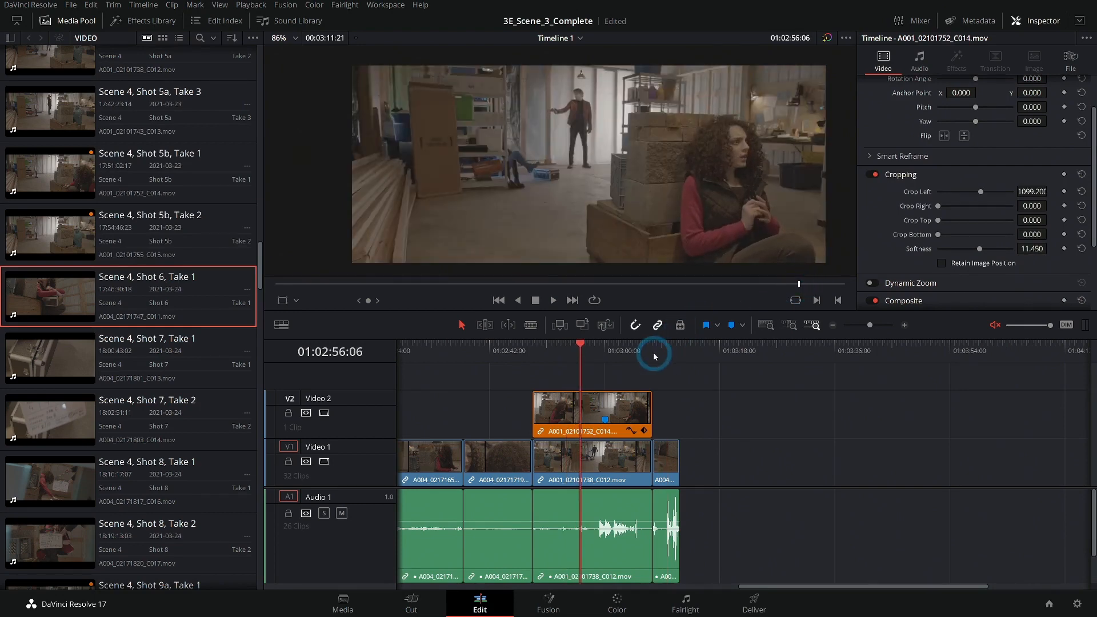
left_click(653, 351)
key("space")
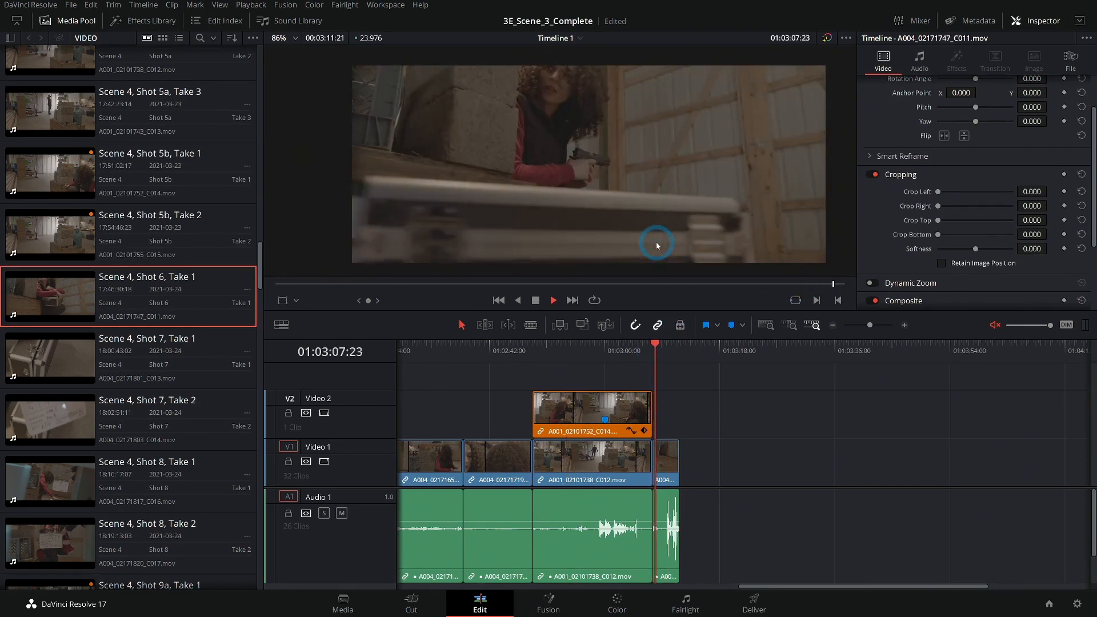
left_click_drag(741, 403, 614, 403)
Review the Shot 7 takes, set an in point on Scene 4, Shot 7, Take 2, and place it on Video 1 after a gap.
double_click(45, 359)
left_click_drag(570, 289, 540, 292)
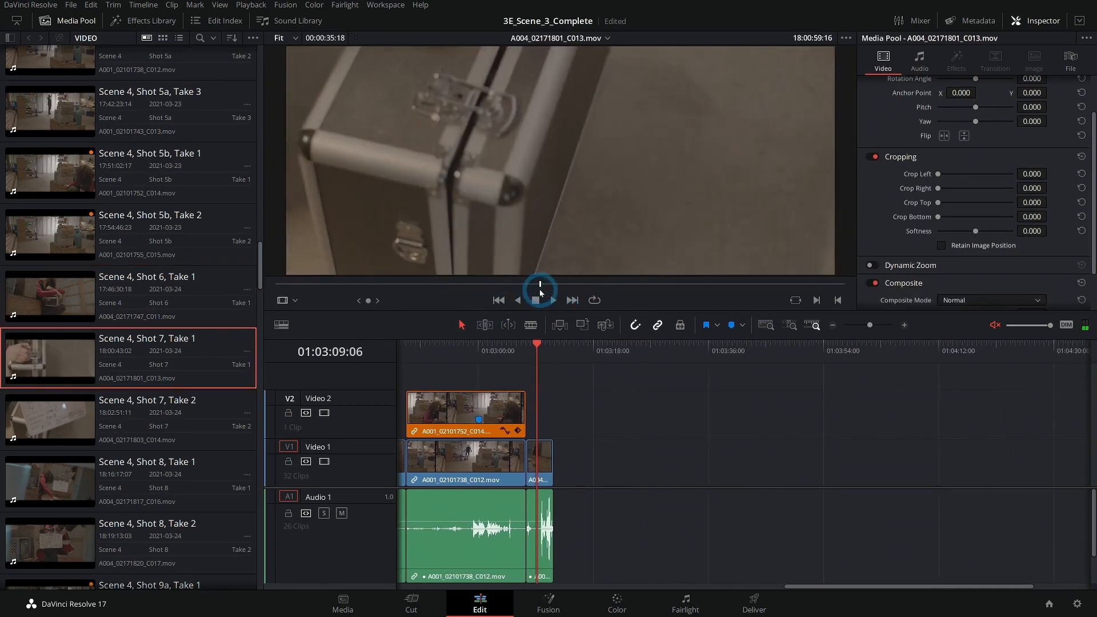
left_click_drag(540, 292, 594, 289)
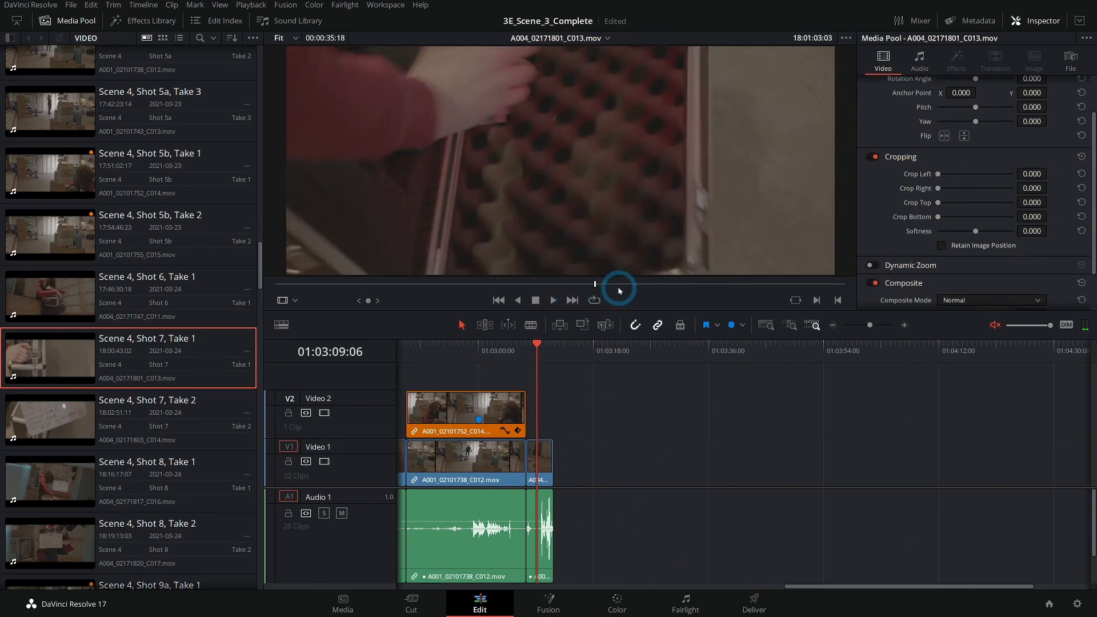
left_click_drag(618, 282, 689, 295)
scroll(141, 343, "down", 2)
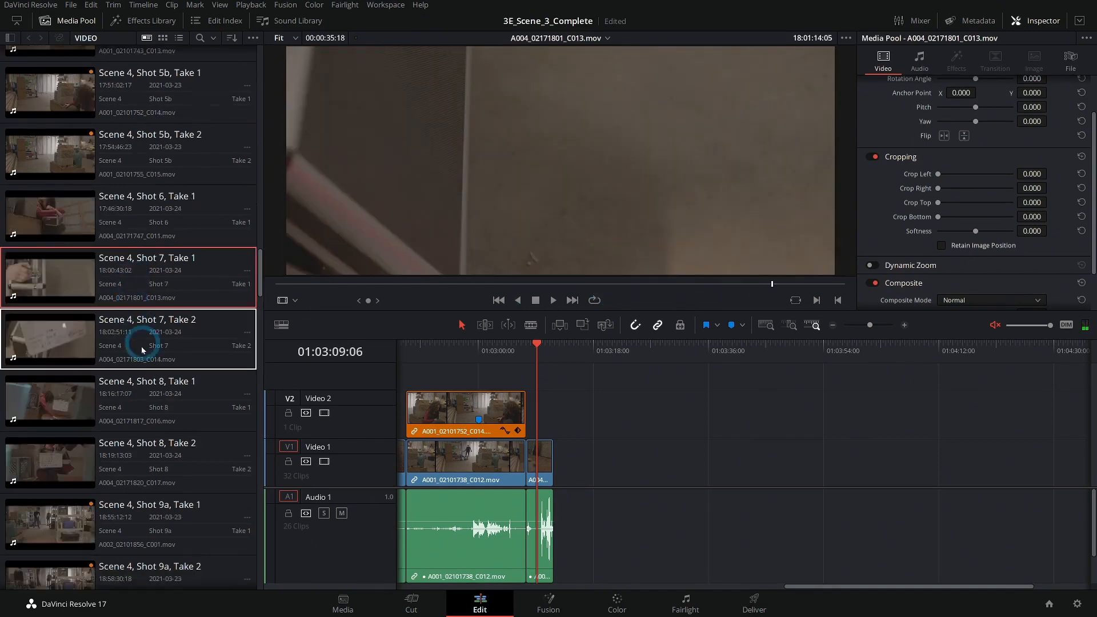
left_click(92, 346)
left_click_drag(558, 283, 686, 284)
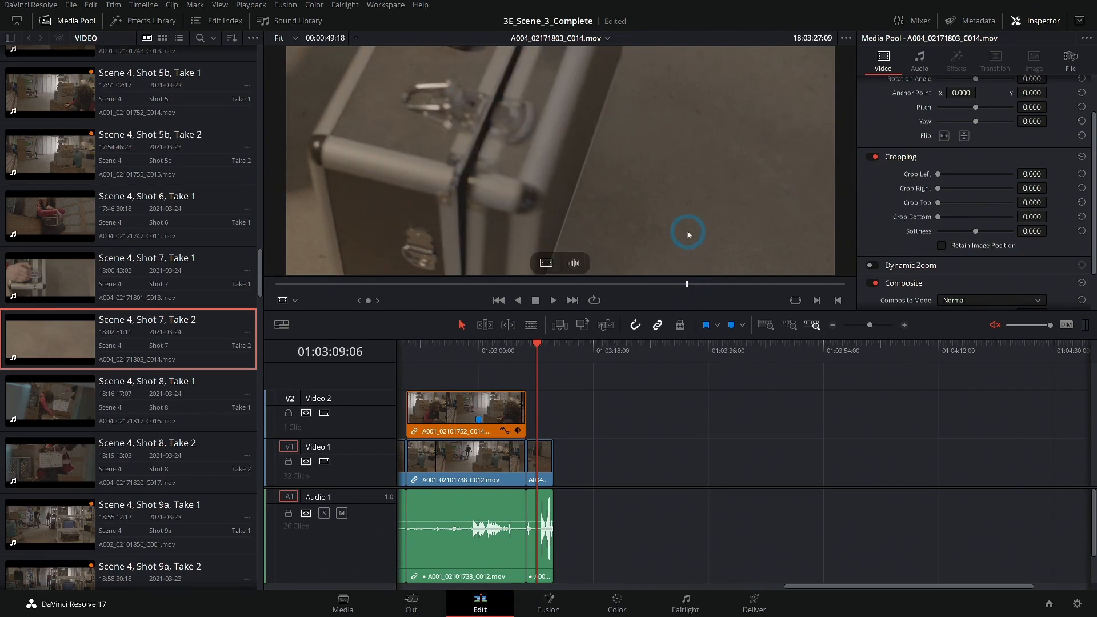
key("i")
key("space")
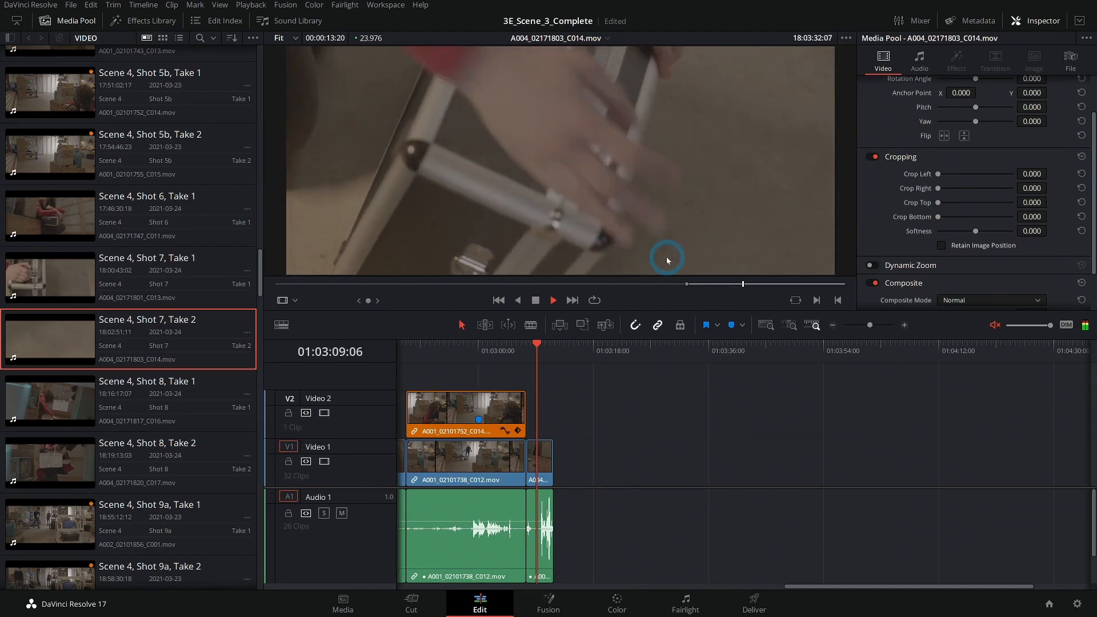
key("space")
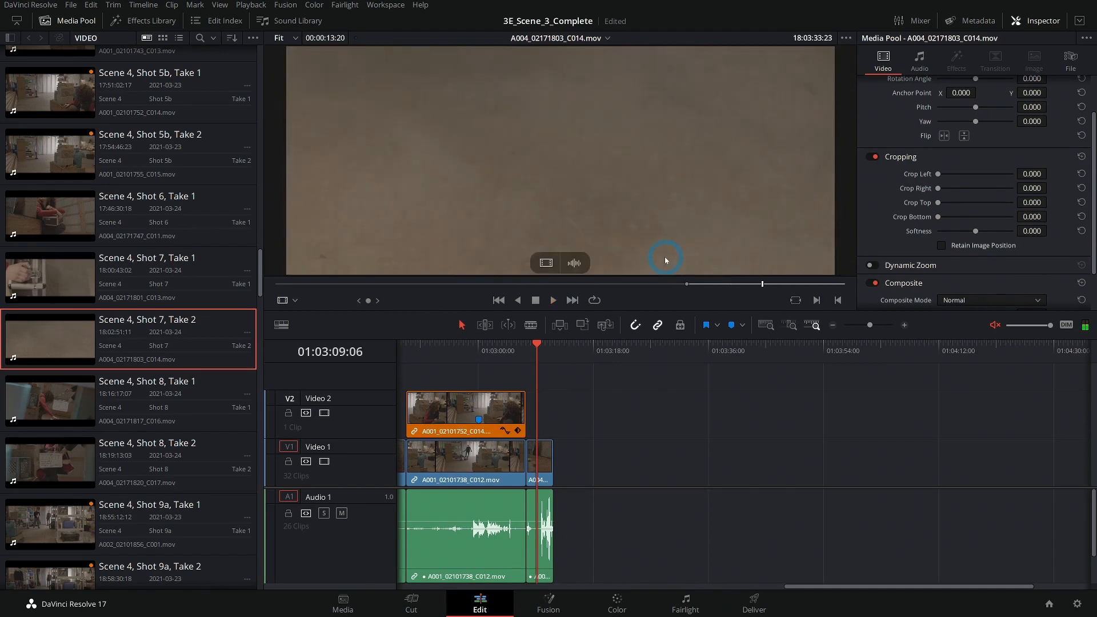
left_click_drag(541, 162, 590, 468)
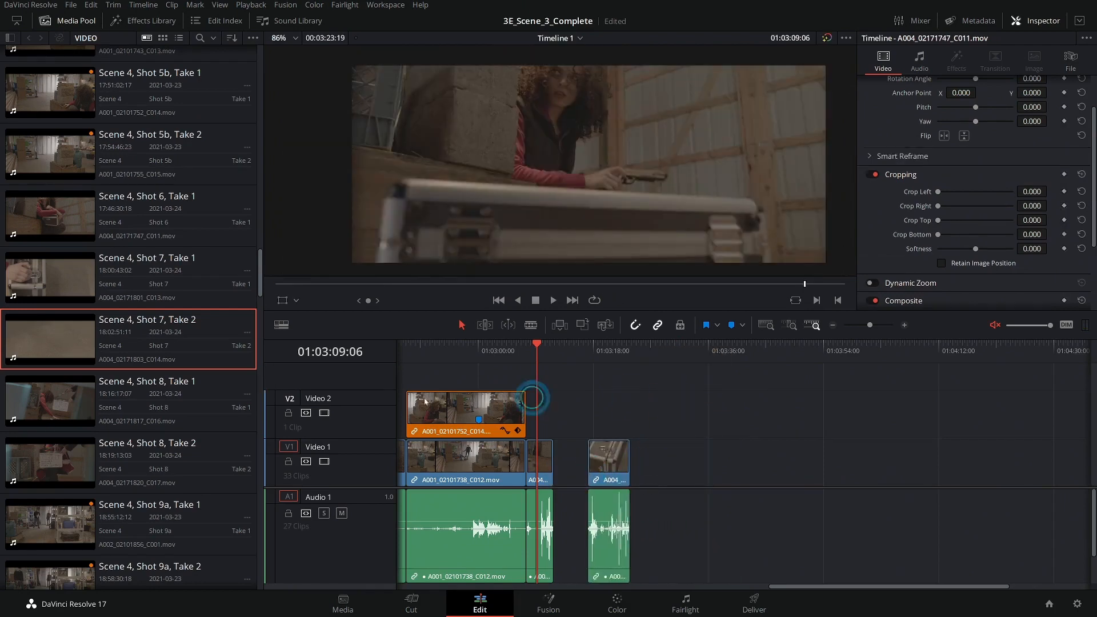
Compare the Shot 8 takes, set an in point on Scene 4, Shot 8, Take 2, and add it to Video 1.
double_click(86, 404)
mouse_move(445, 294)
left_mouse_down()
mouse_move(535, 295)
mouse_move(429, 292)
mouse_move(448, 289)
left_mouse_up()
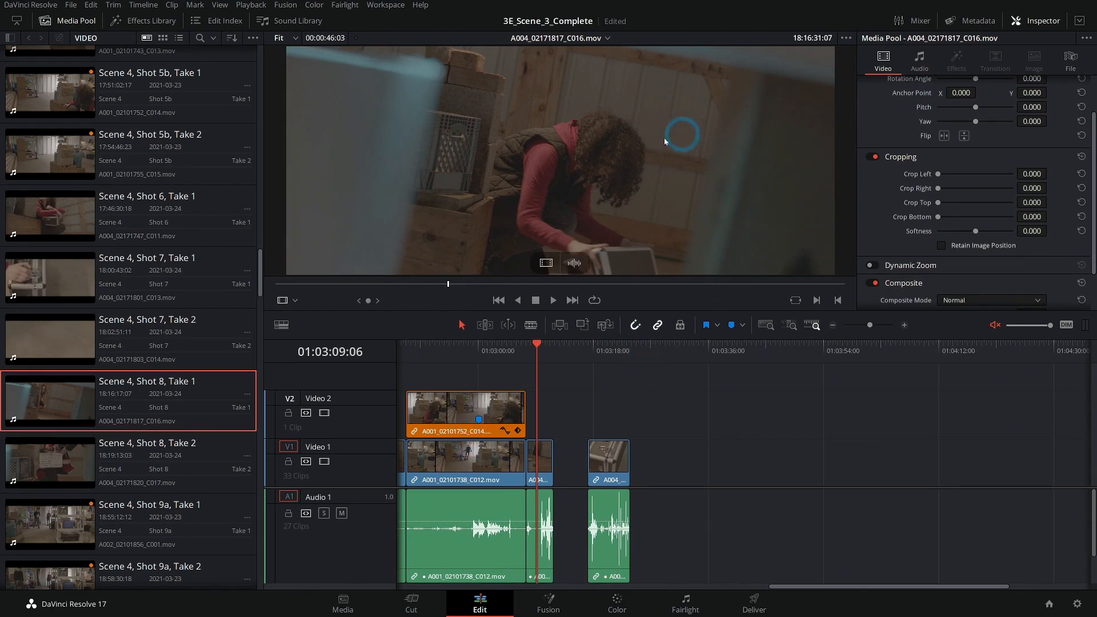
left_click_drag(473, 286, 623, 302)
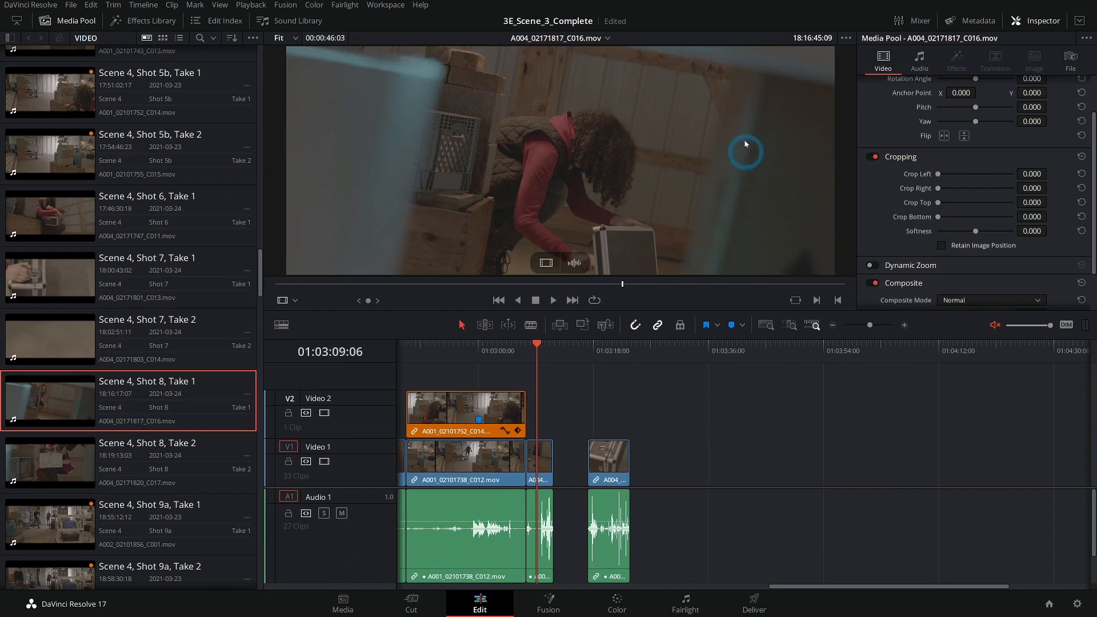
left_click_drag(656, 284, 735, 291)
left_click(54, 444)
left_click_drag(501, 289, 751, 288)
key("i")
scroll(700, 257, "down", 1)
key("space")
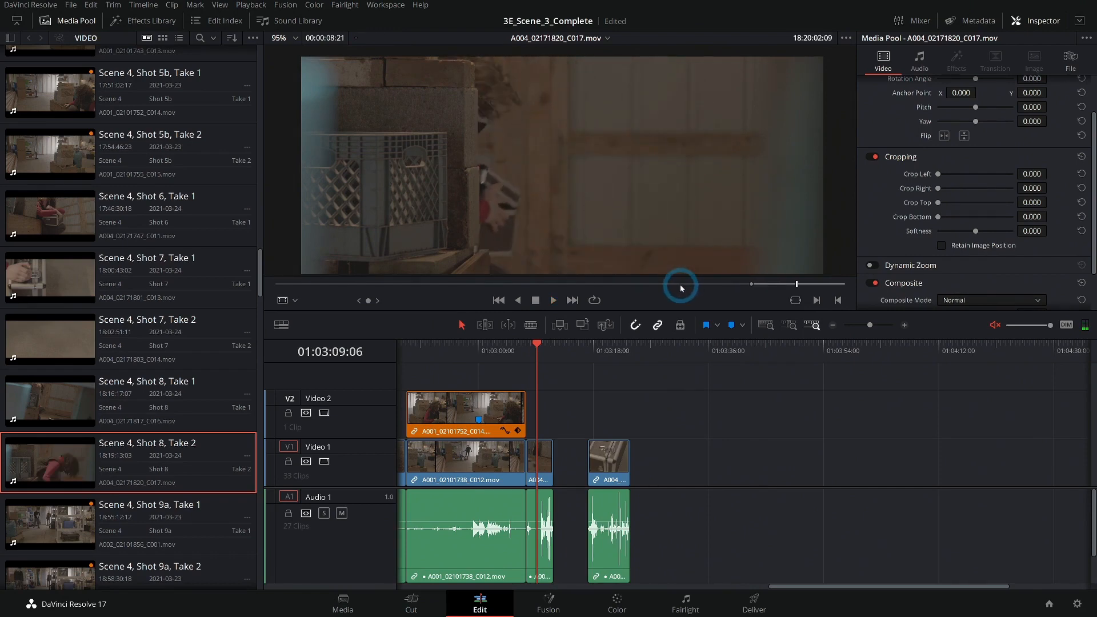
left_click_drag(563, 176, 634, 473)
Delete the gaps between the clips at the end of Video 1.
left_click(575, 476)
key("Delete")
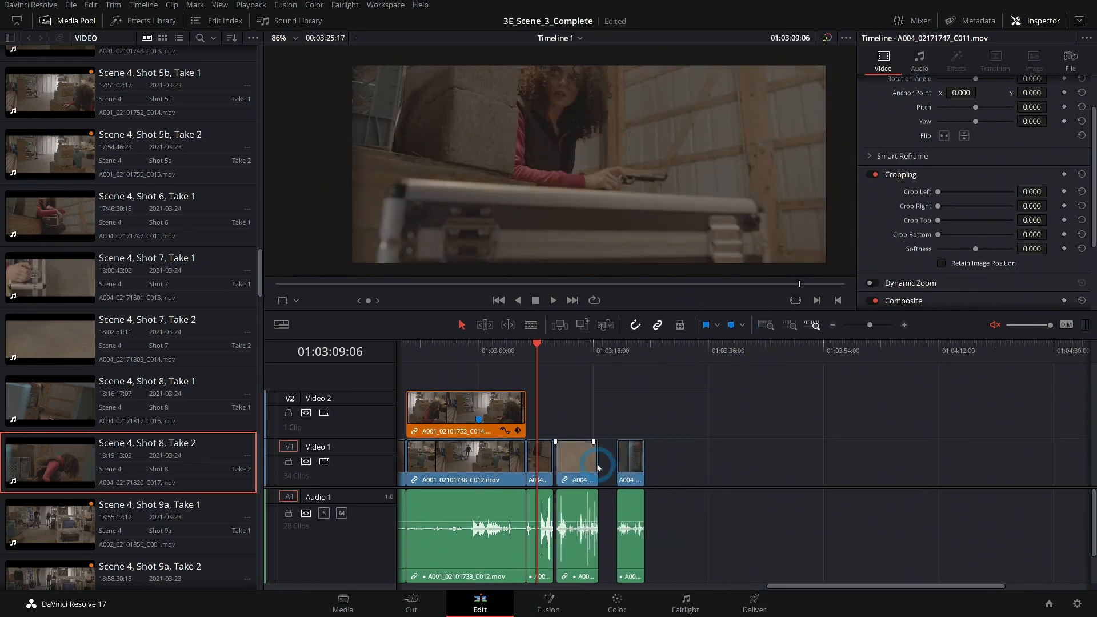
left_click(605, 461)
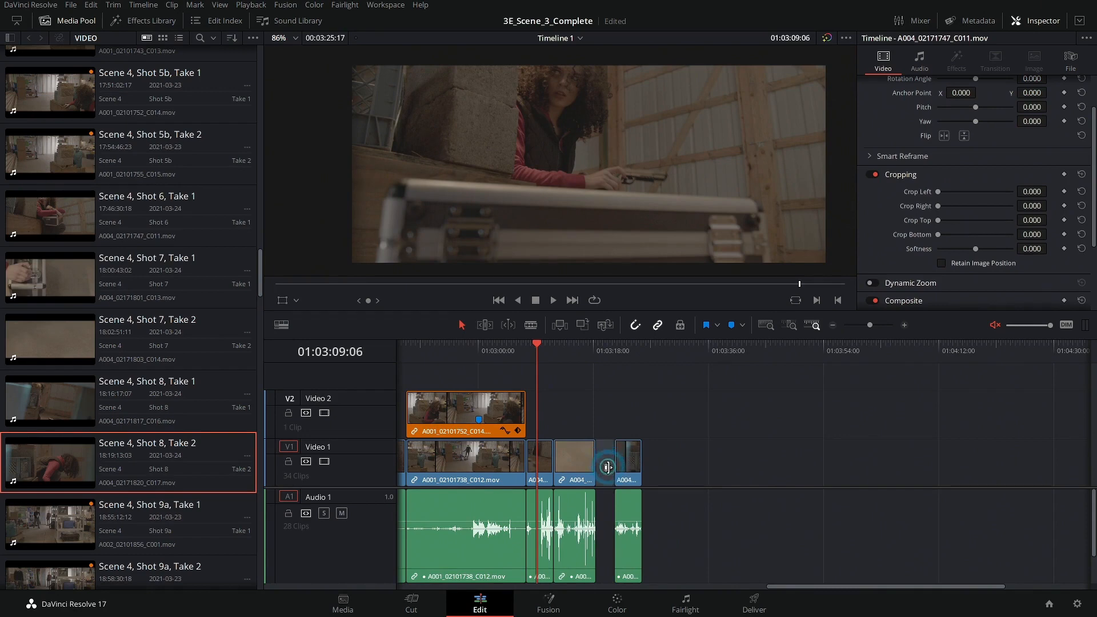
key("Delete")
Move the Shot 7 Take 2 clip further along Video 1 and slide the Shot 8 Take 2 clip up next to the Shot 6 clip.
left_click(533, 350)
key("space")
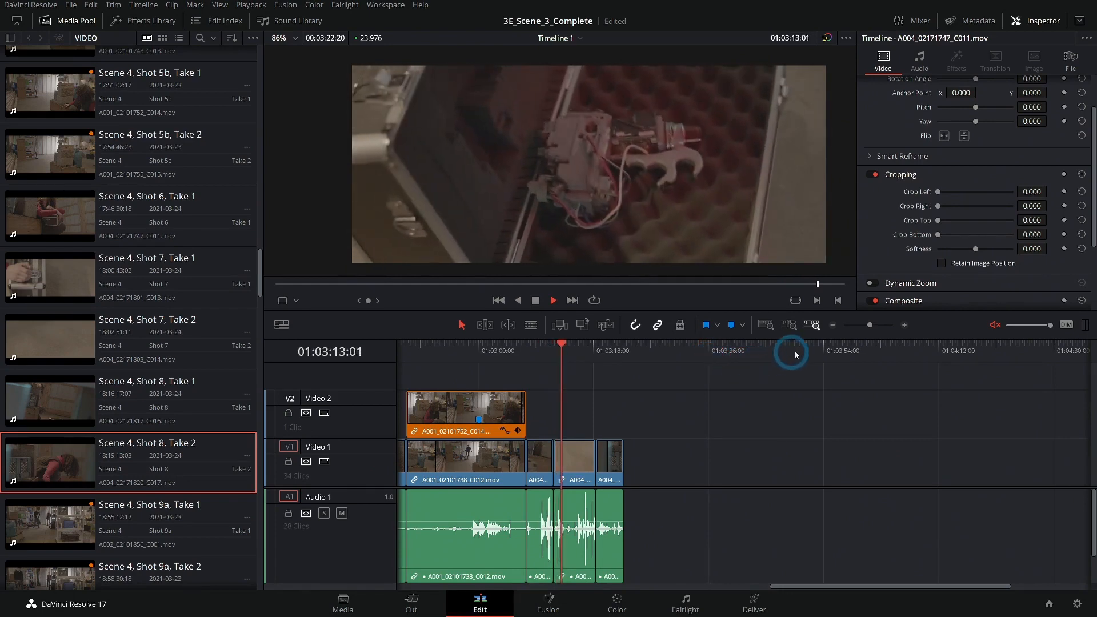
left_click(551, 348)
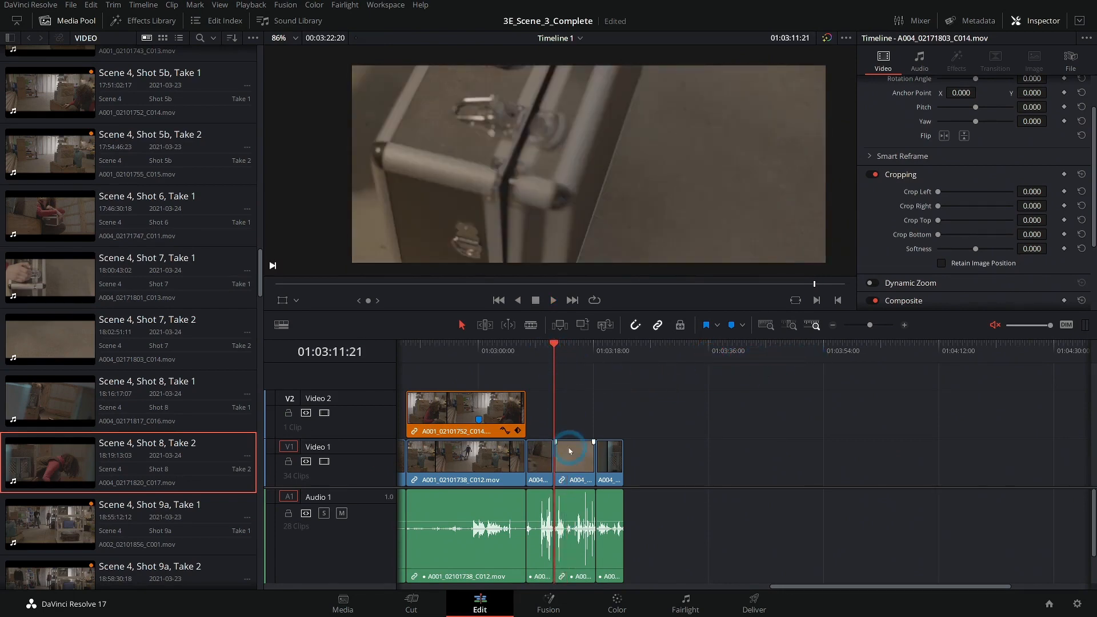
left_click(904, 325)
left_click(771, 464)
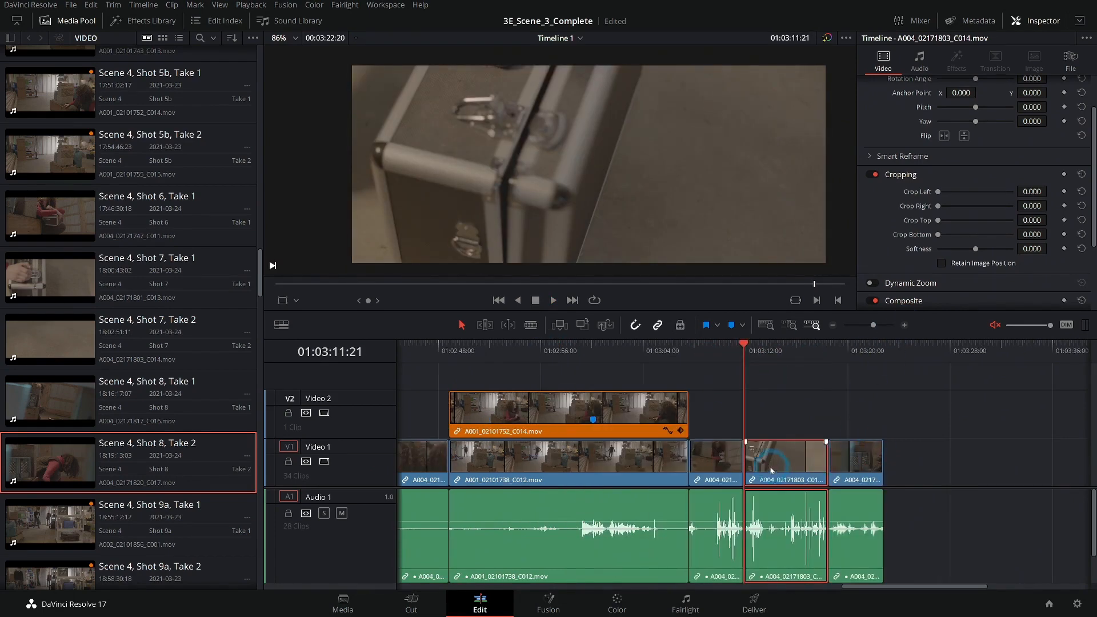
left_click_drag(776, 468, 982, 462)
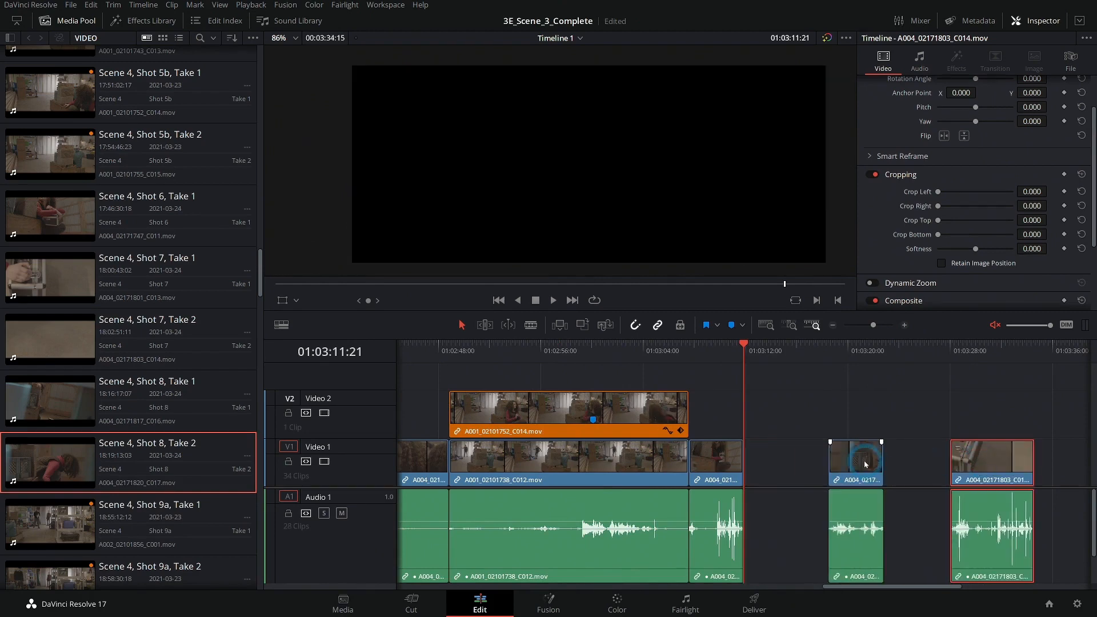
left_click_drag(847, 457, 771, 460)
Ripple-trim the end of the Shot 6 clip to the playhead position.
mouse_move(725, 355)
left_mouse_down()
mouse_move(734, 351)
mouse_move(715, 355)
mouse_move(723, 360)
left_mouse_up()
left_click(752, 384)
key("ctrl+shift+]")
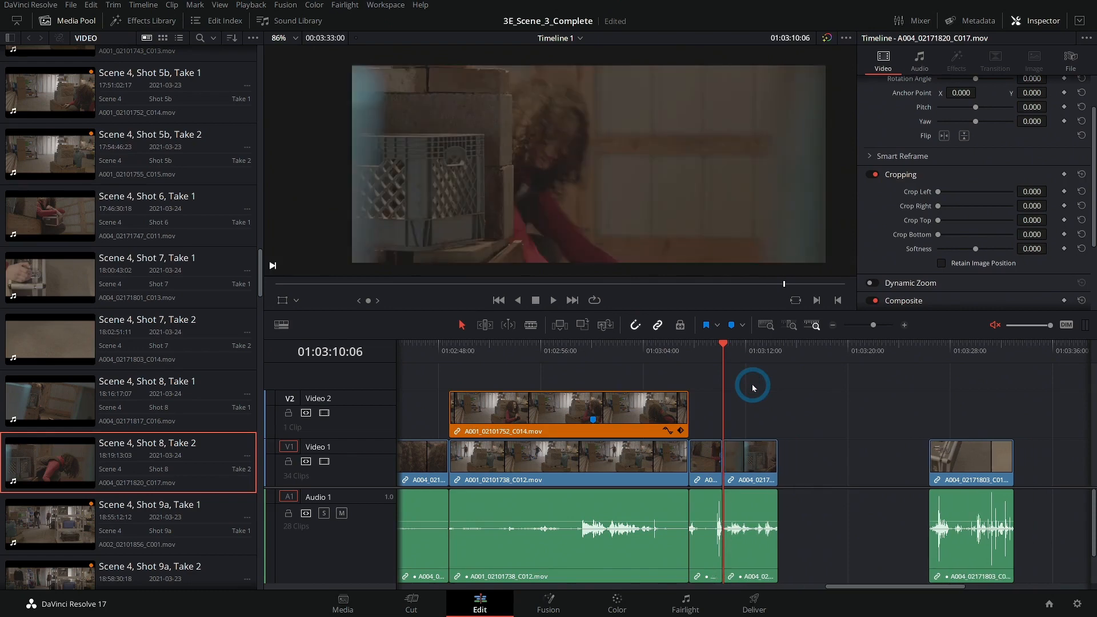
Step the playhead forward and split the Shot 8 Take 2 clip at the playhead.
key("Right")
key("Right")
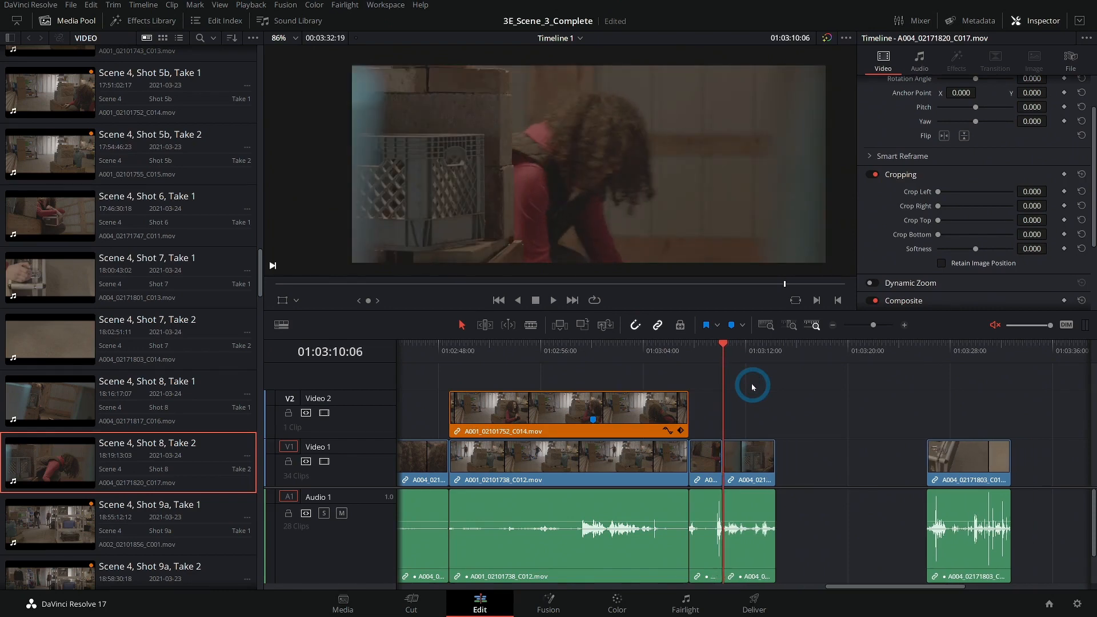
left_click(700, 350)
key("space")
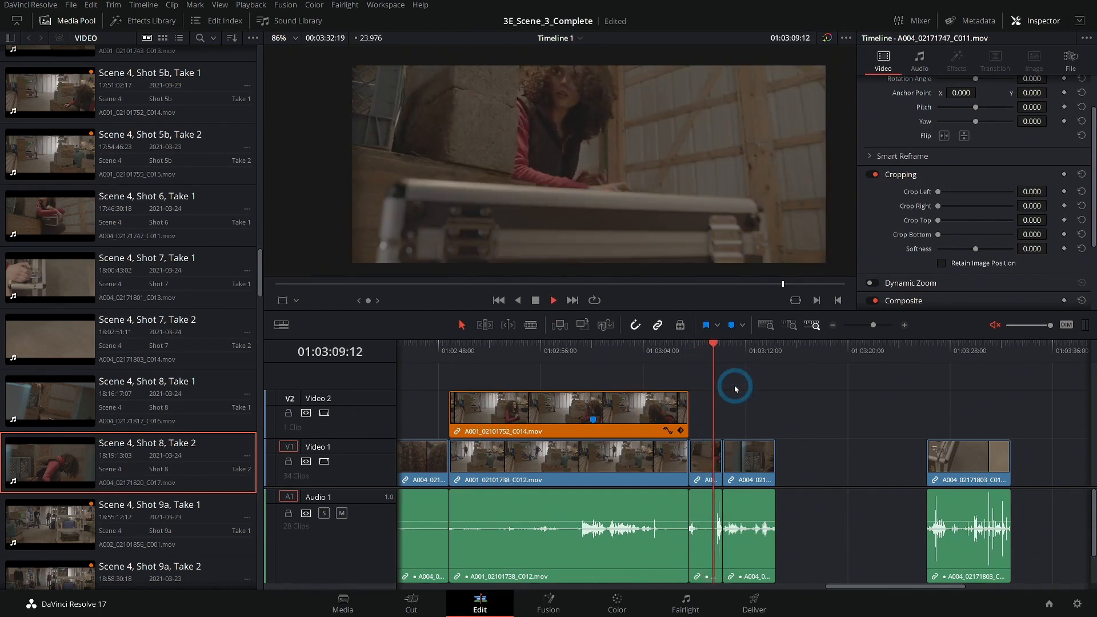
key("space")
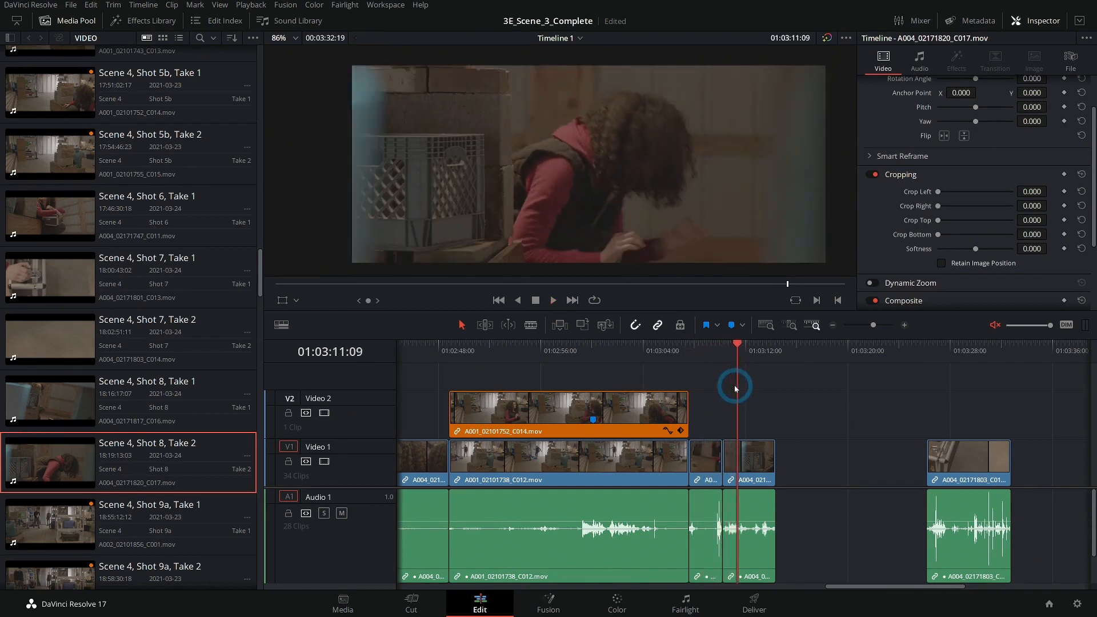
key("ctrl+b")
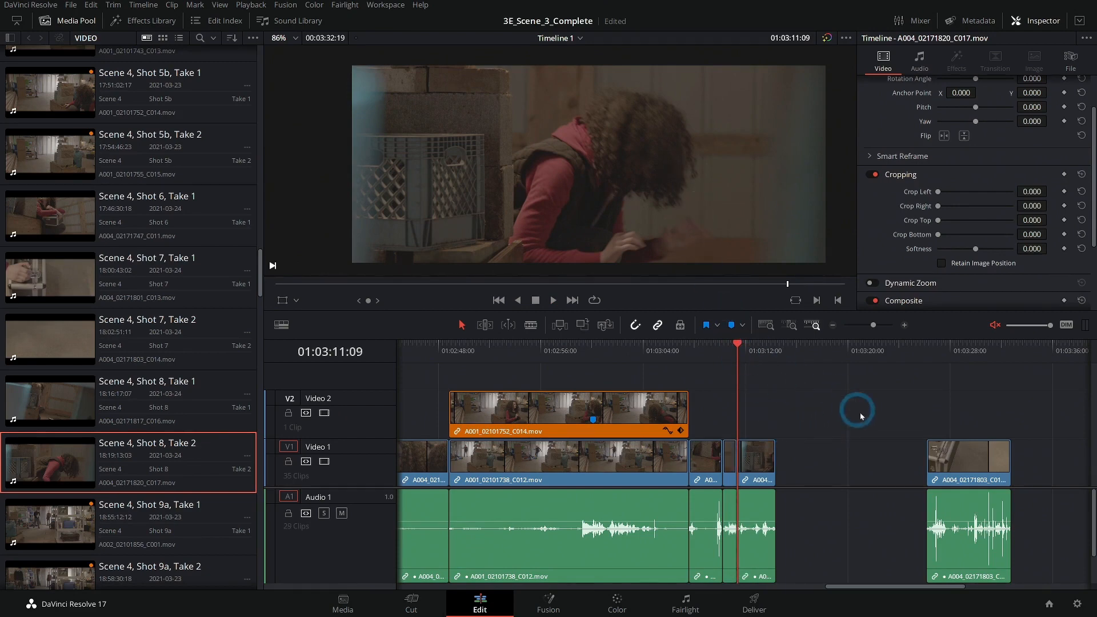
Move the Shot 8 Take 2 tail out to the end and place the Shot 7 Take 2 clip directly after the cut.
left_click_drag(971, 461, 879, 475)
left_click_drag(756, 474, 1022, 470)
left_click_drag(887, 465, 788, 466)
Ripple-trim the start of the Shot 7 Take 2 clip to one frame before the chosen playhead position.
key("space")
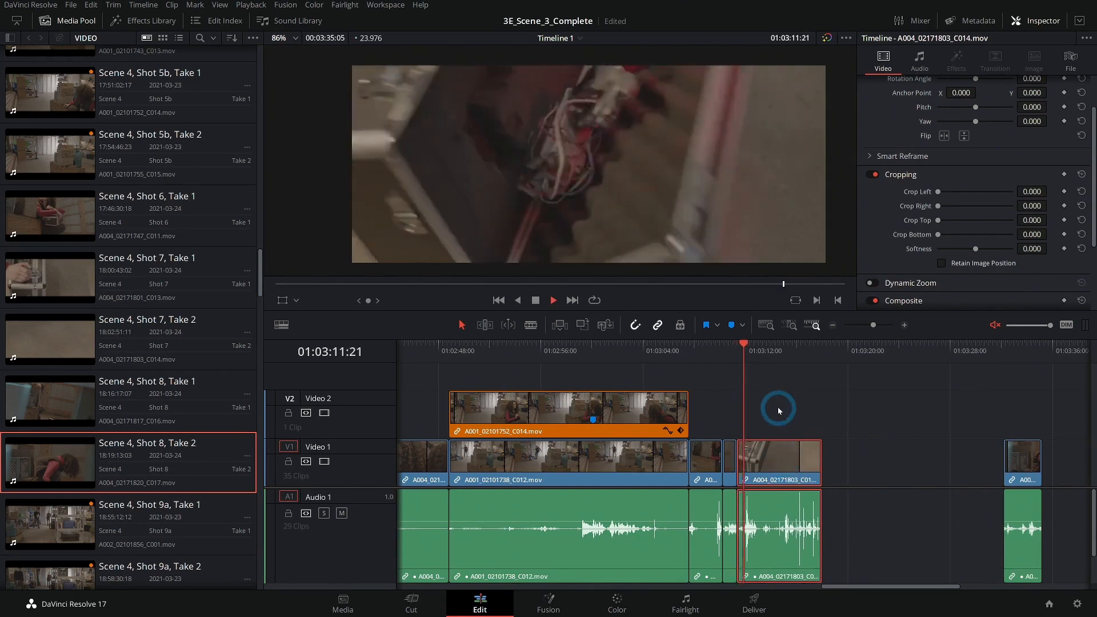
key("space")
left_click(904, 325)
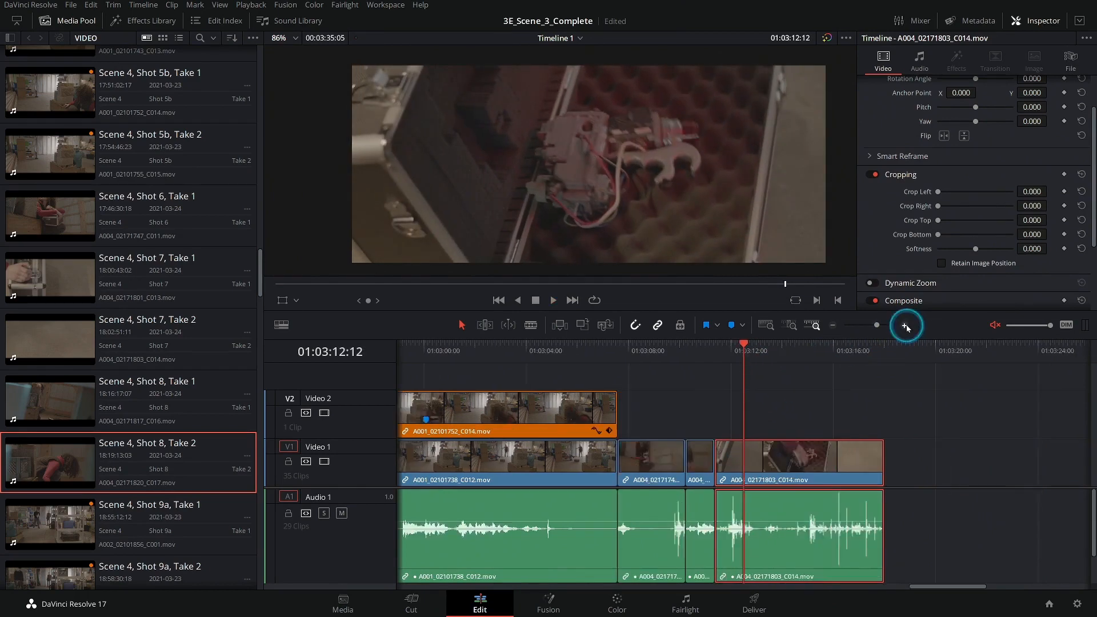
mouse_move(736, 368)
left_mouse_down()
mouse_move(695, 366)
mouse_move(718, 371)
left_mouse_up()
key("Left")
key("ctrl+shift+[")
Play back the trimmed sequence from before the Shot 7 Take 2 clip.
left_click(658, 365)
key("space")
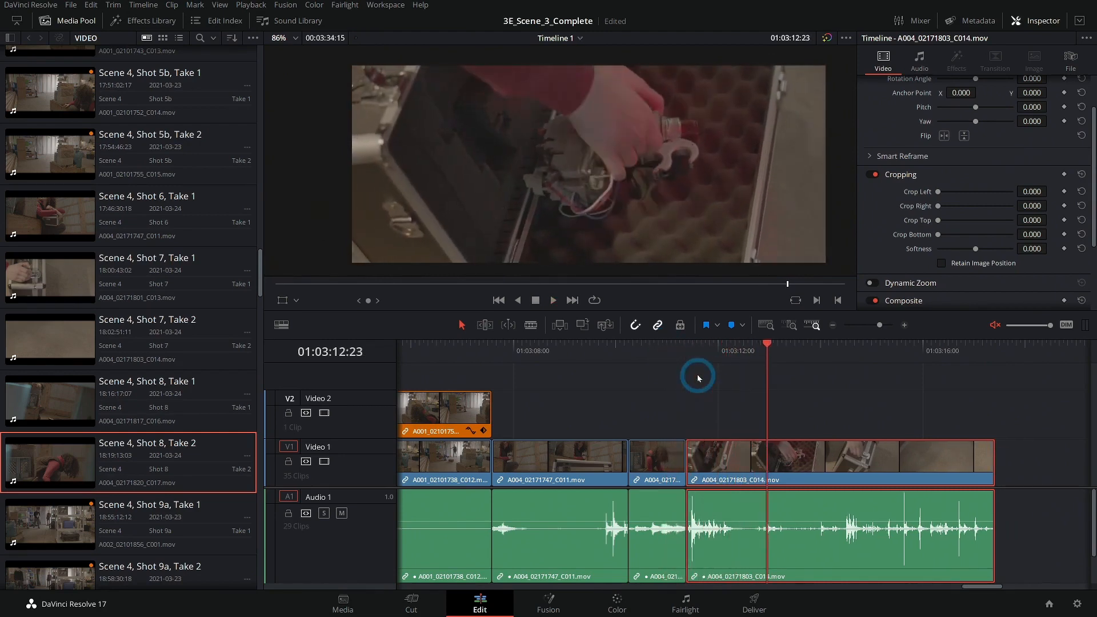
key("space")
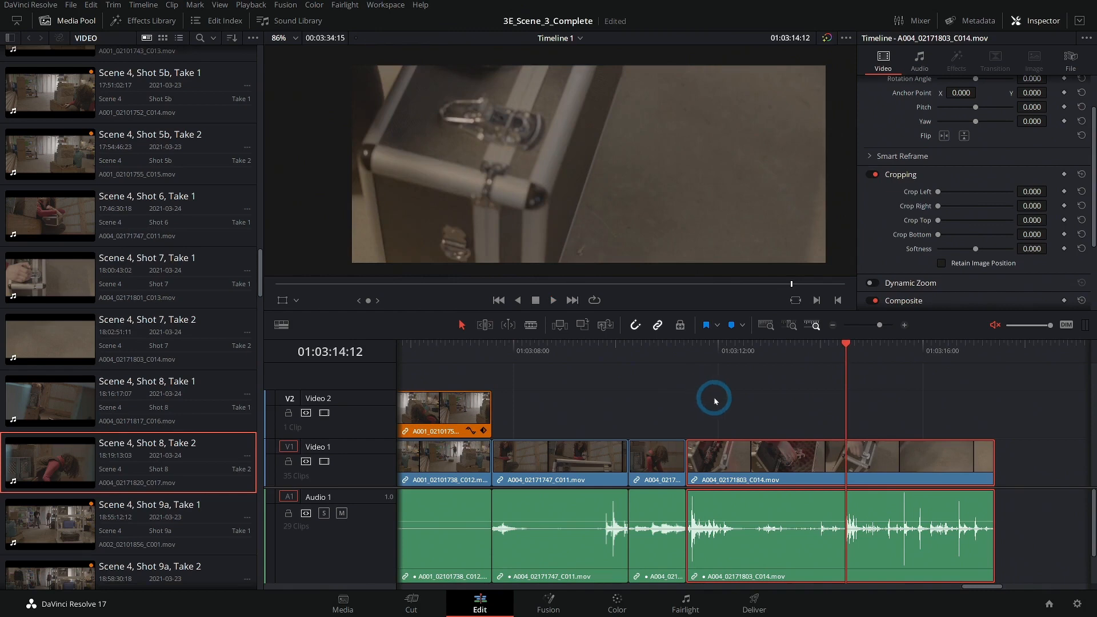
Ripple-trim the end of the Shot 7 Take 2 clip at the playhead and close the gap before the Shot 8 Take 2 clip.
key("ctrl+shift+]")
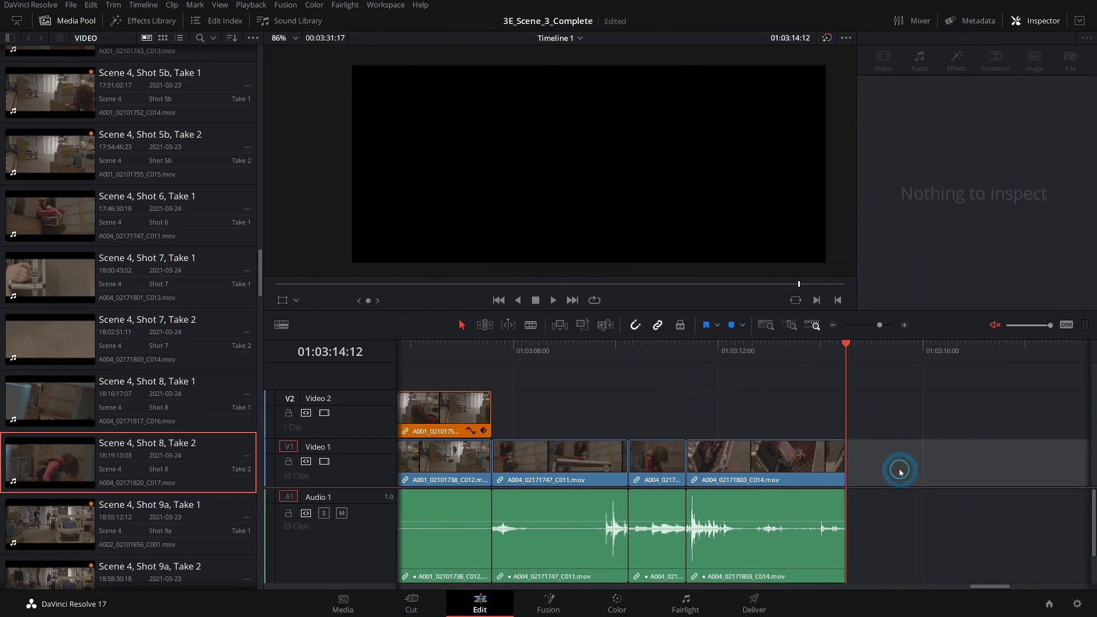
key("Delete")
left_click(797, 347)
left_click_drag(855, 387, 694, 391)
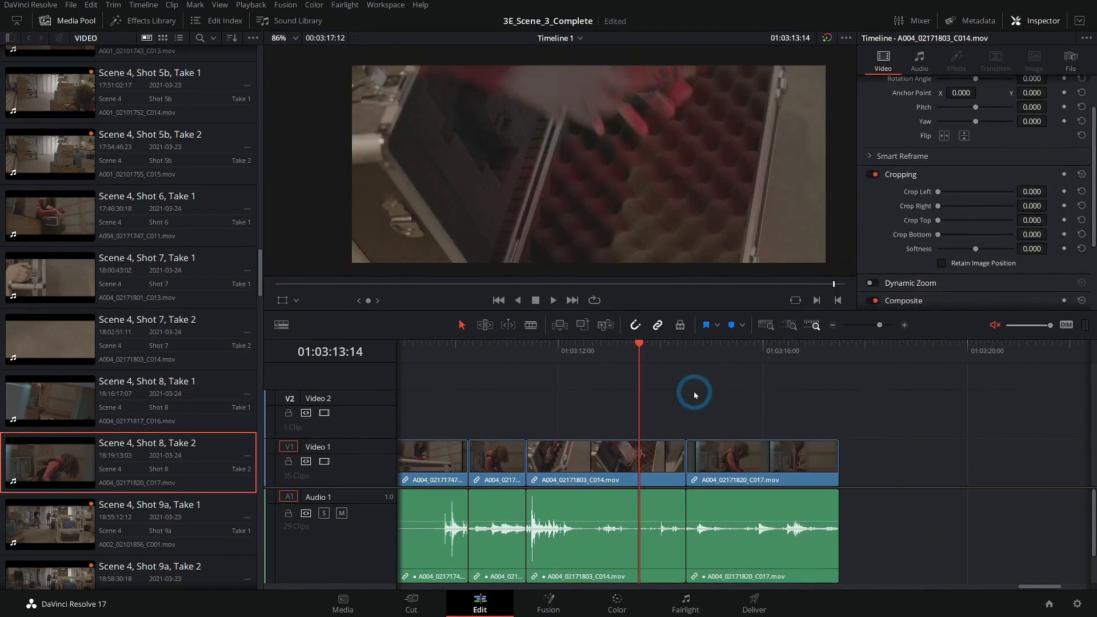
Play through the Shot 8 Take 2 clip and ripple-trim its start to the chosen playhead position.
key("space")
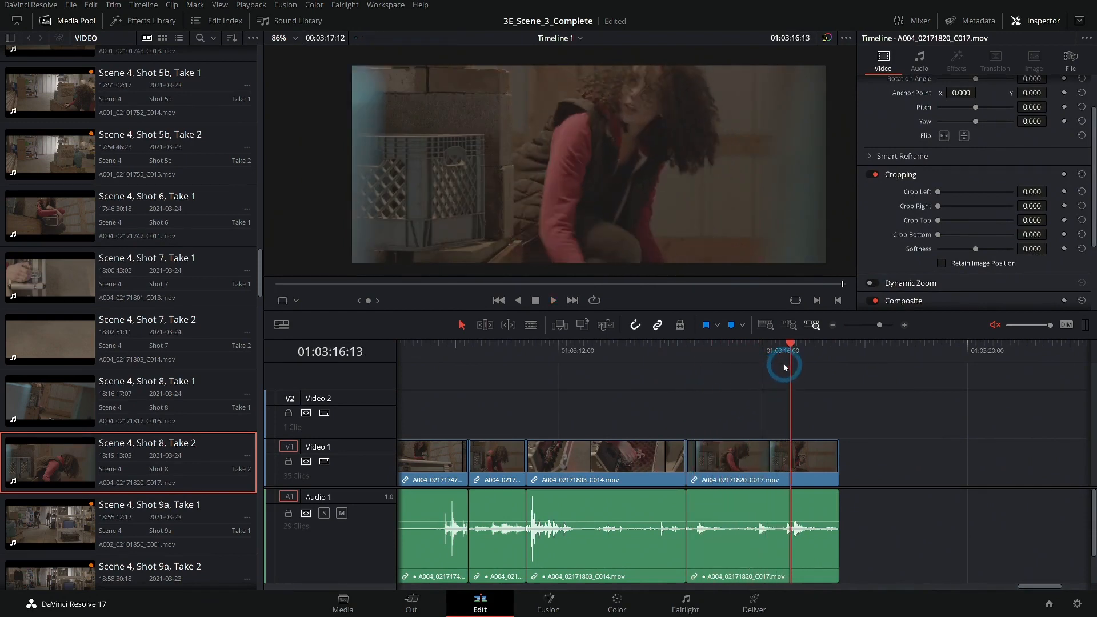
key("space")
left_click_drag(798, 358, 780, 361)
key("ctrl+shift+[")
key("slash")
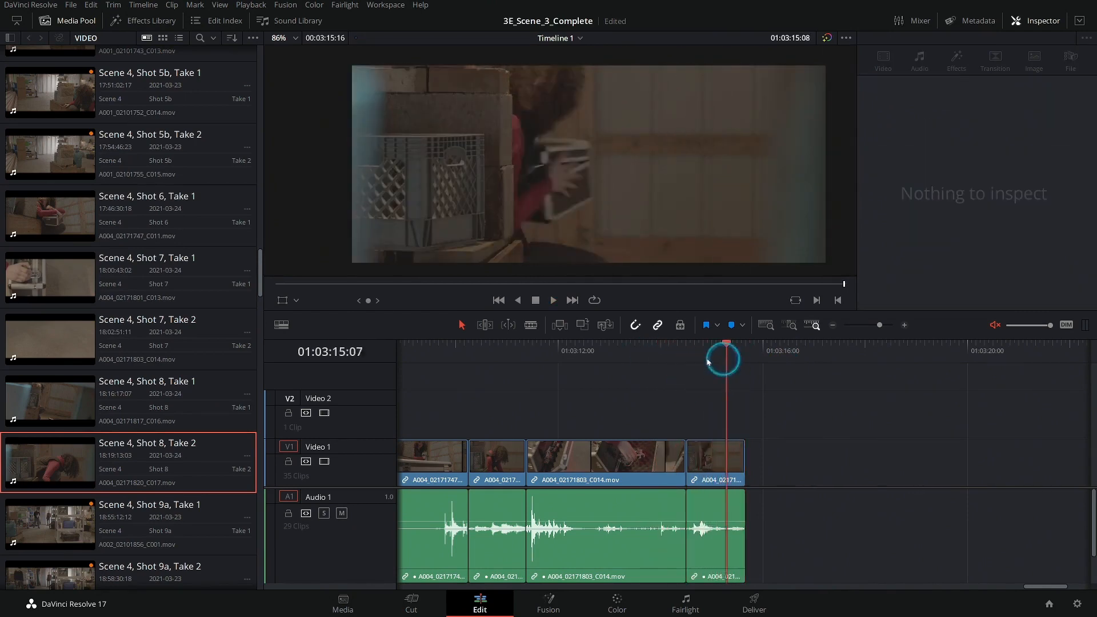
Play back the sequence across the cut into the Shot 8 Take 2 clip.
left_click(502, 372)
left_click_drag(498, 360, 475, 359)
key("space")
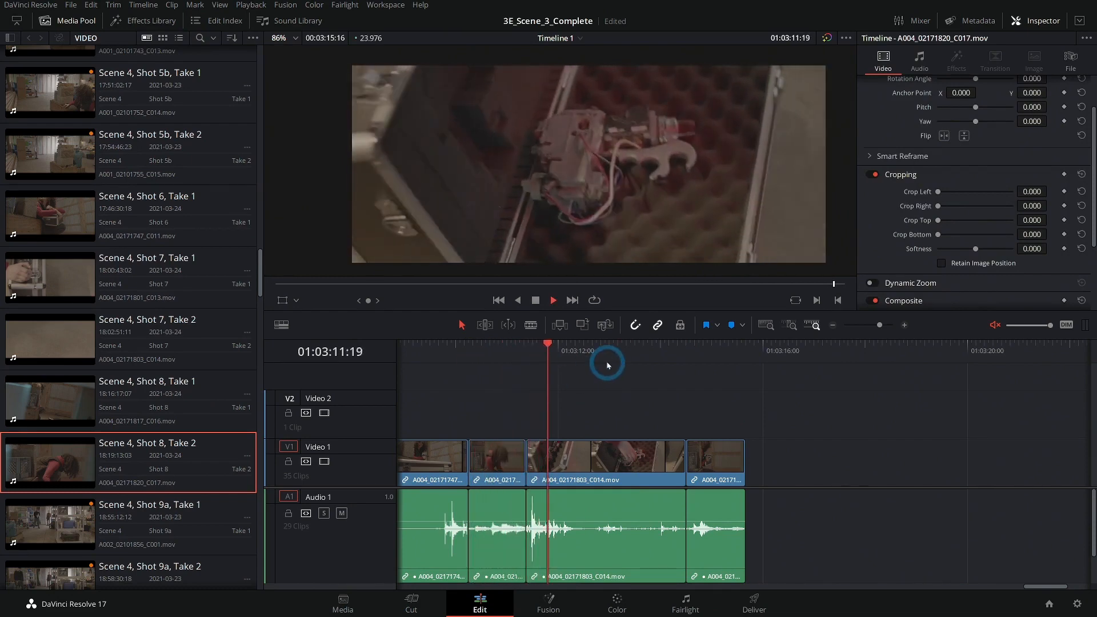
left_click(421, 357)
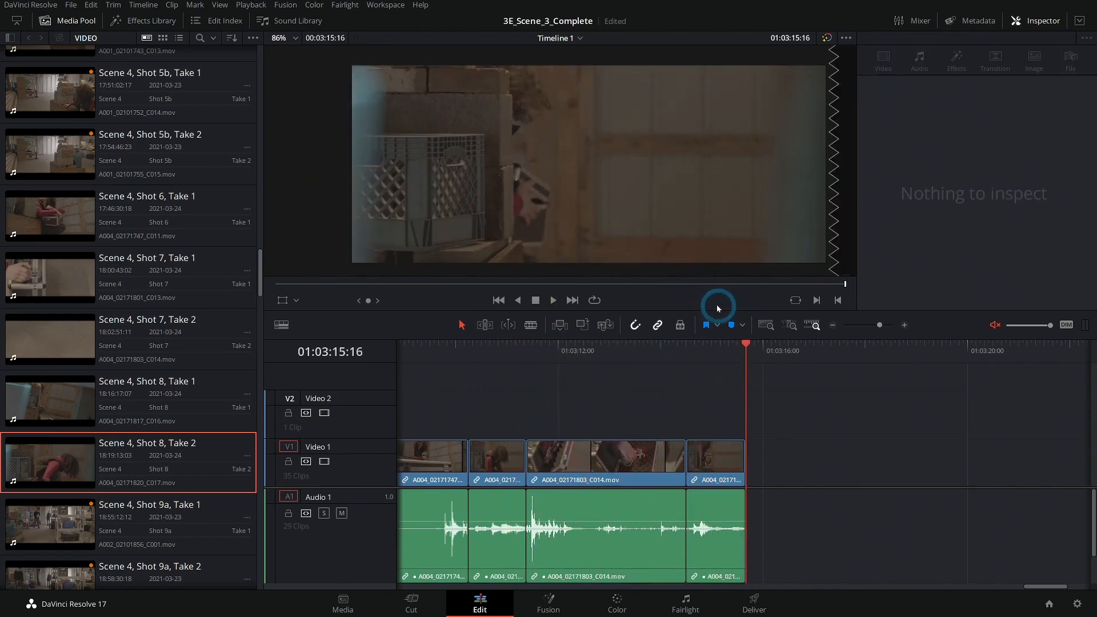
Load Scene 4, Shot 9a, Take 1 into the source viewer, scrub through it, and browse the following takes.
key("q")
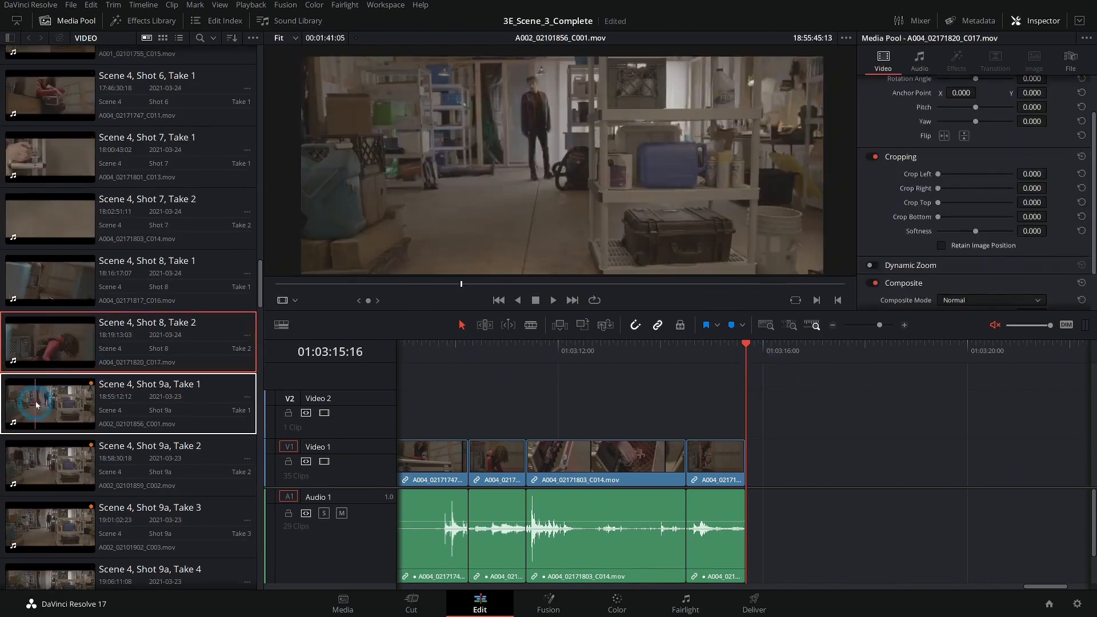
double_click(61, 394)
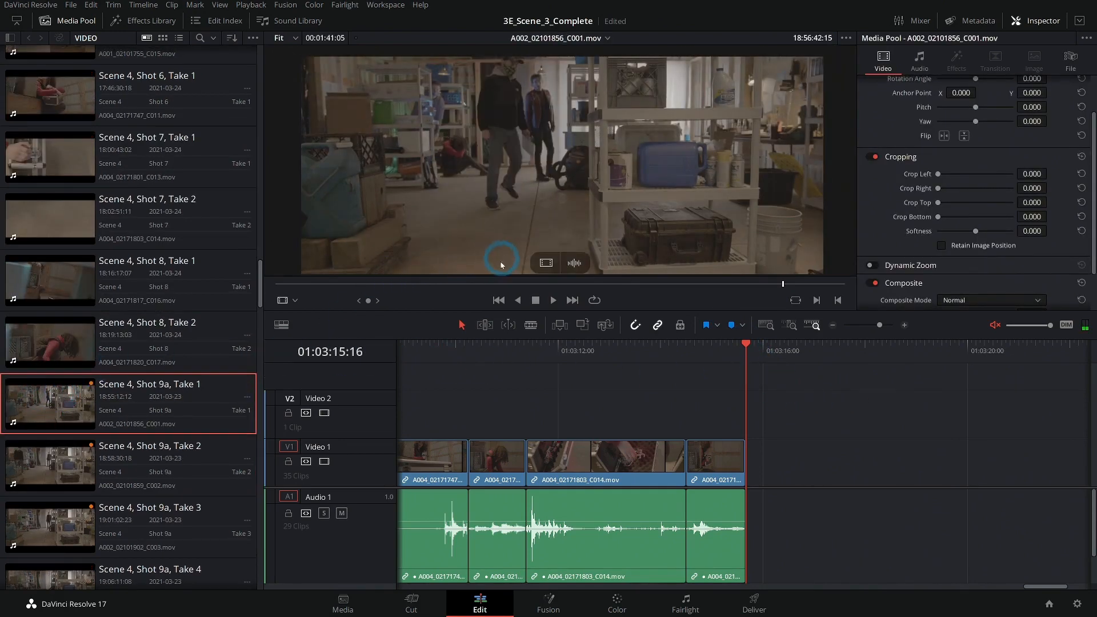
left_click_drag(458, 279, 574, 285)
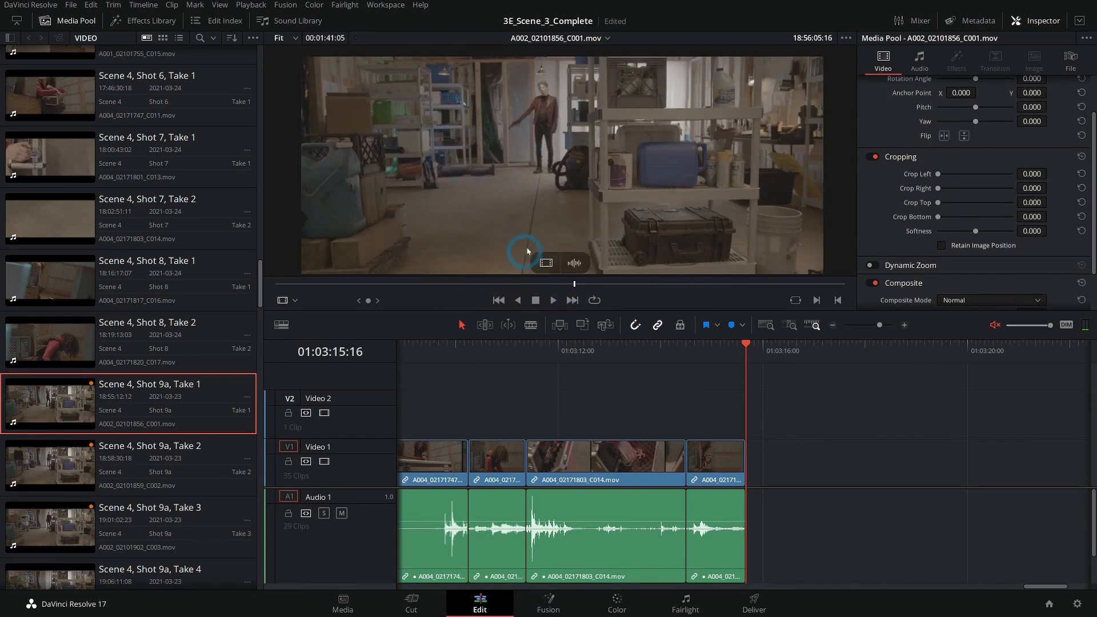
left_click_drag(578, 286, 604, 283)
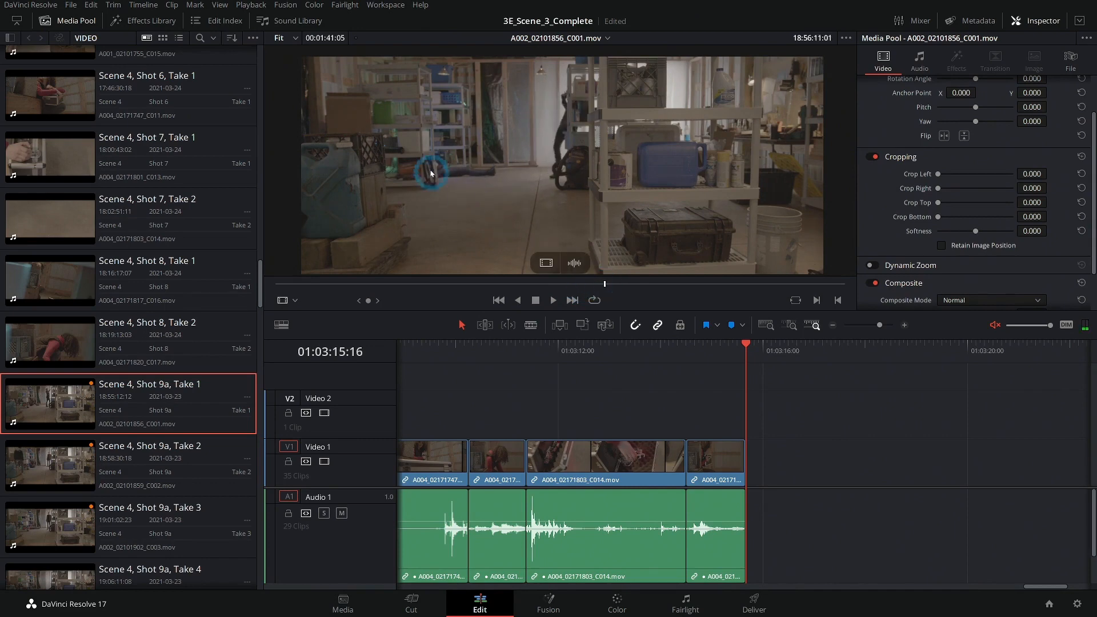
left_click(607, 282)
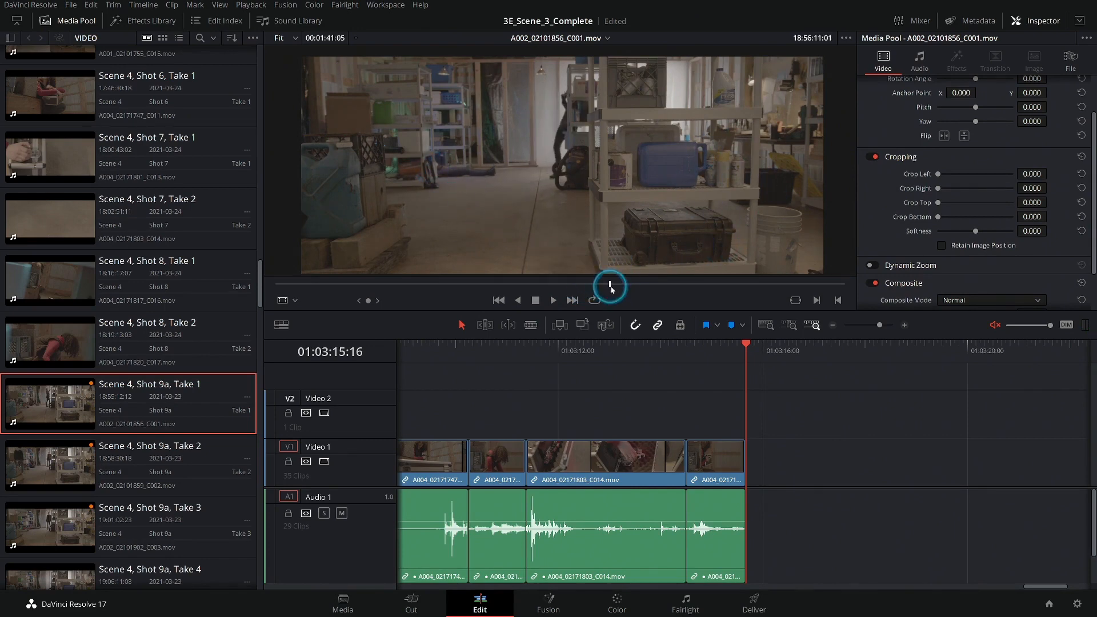
left_click_drag(610, 286, 625, 284)
scroll(183, 268, "down", 3)
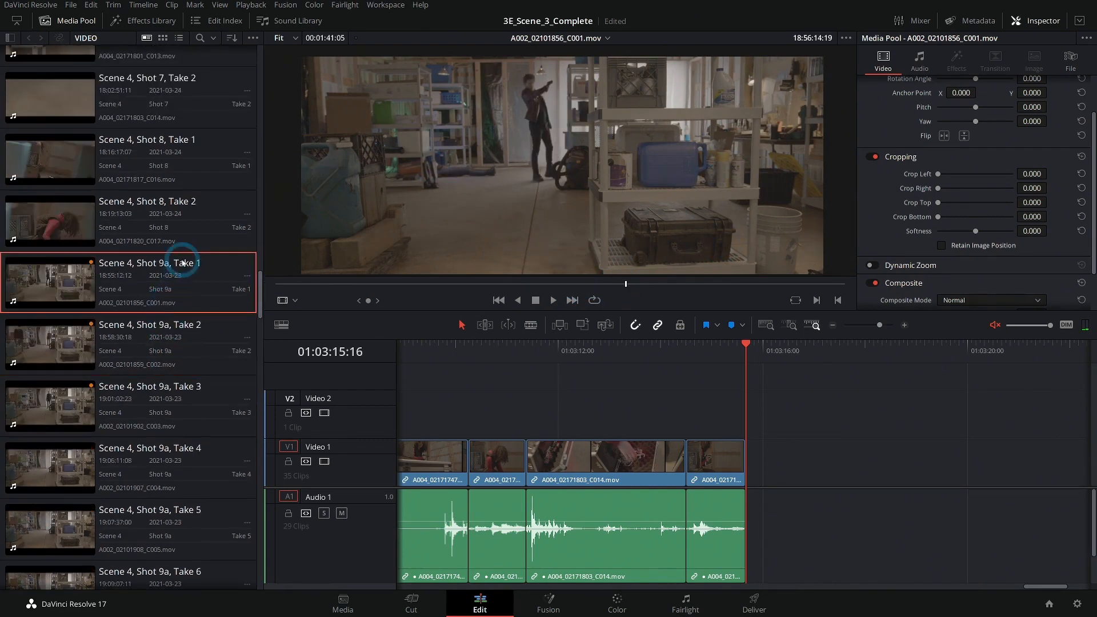
scroll(179, 293, "down", 1)
scroll(184, 402, "down", 1)
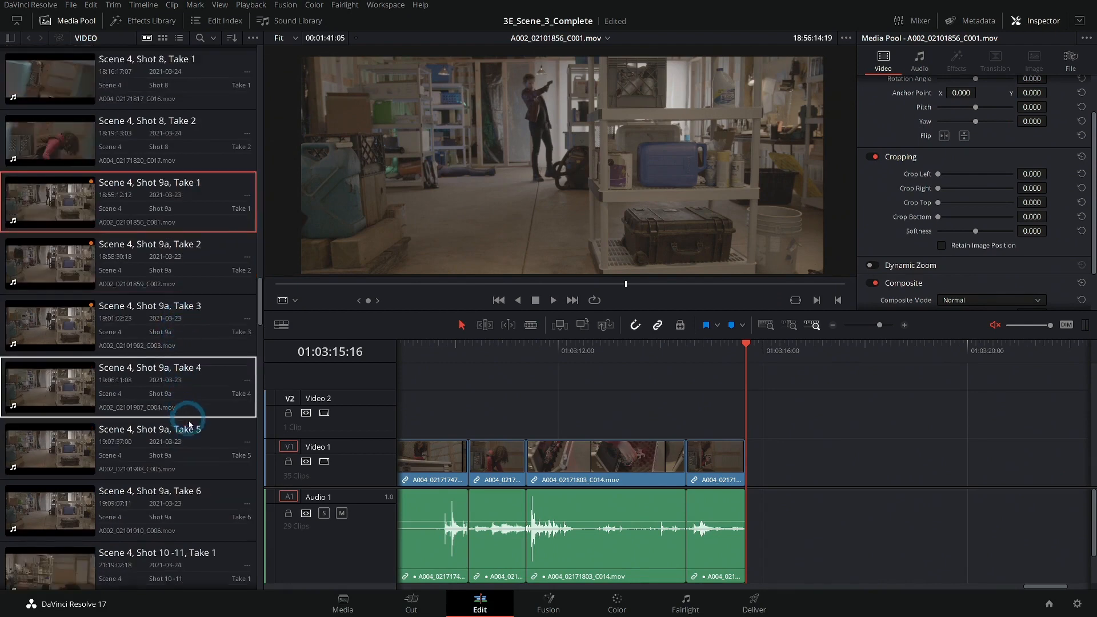
scroll(190, 374, "down", 2)
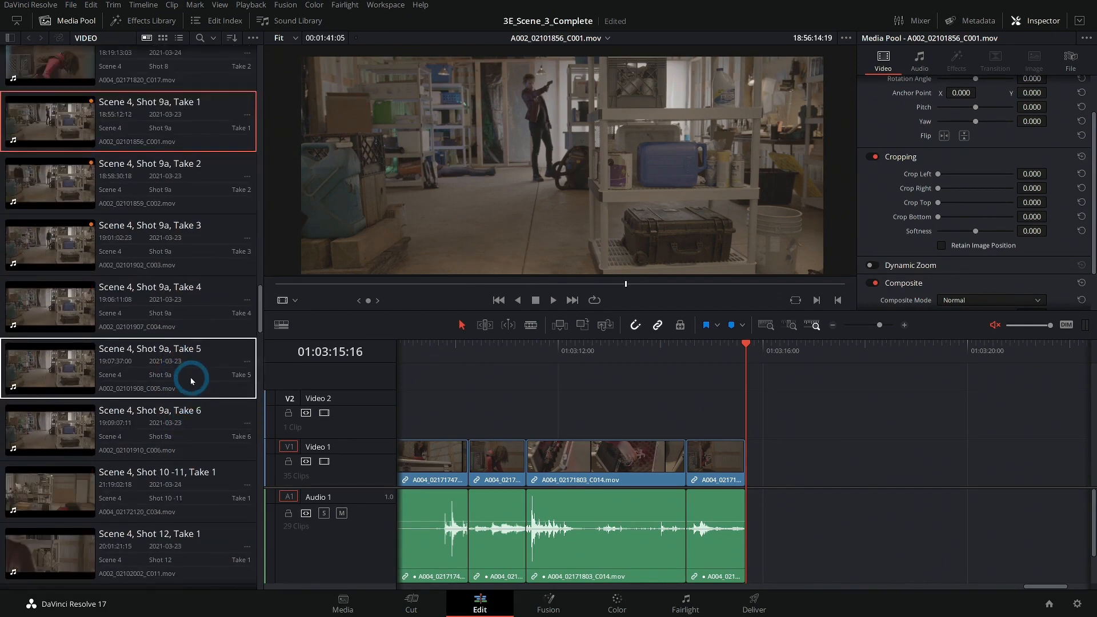
Select the Shot 9a Takes 4, 5 and 6 clips and change their Shot metadata to 9b.
left_click(211, 437)
left_click(642, 284)
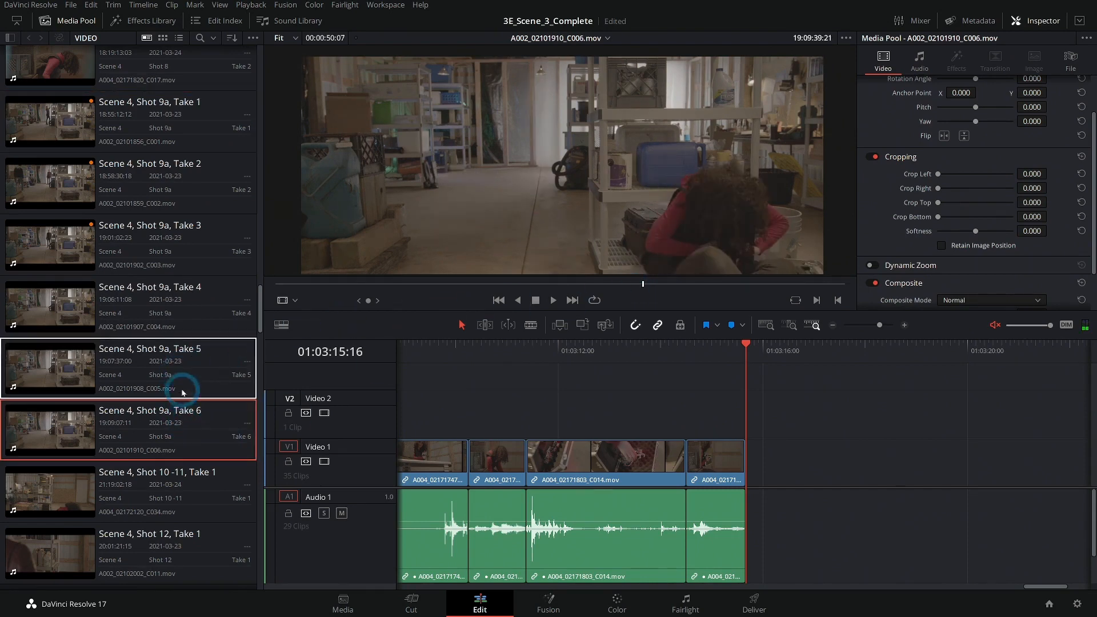
left_click(194, 376)
key("Up")
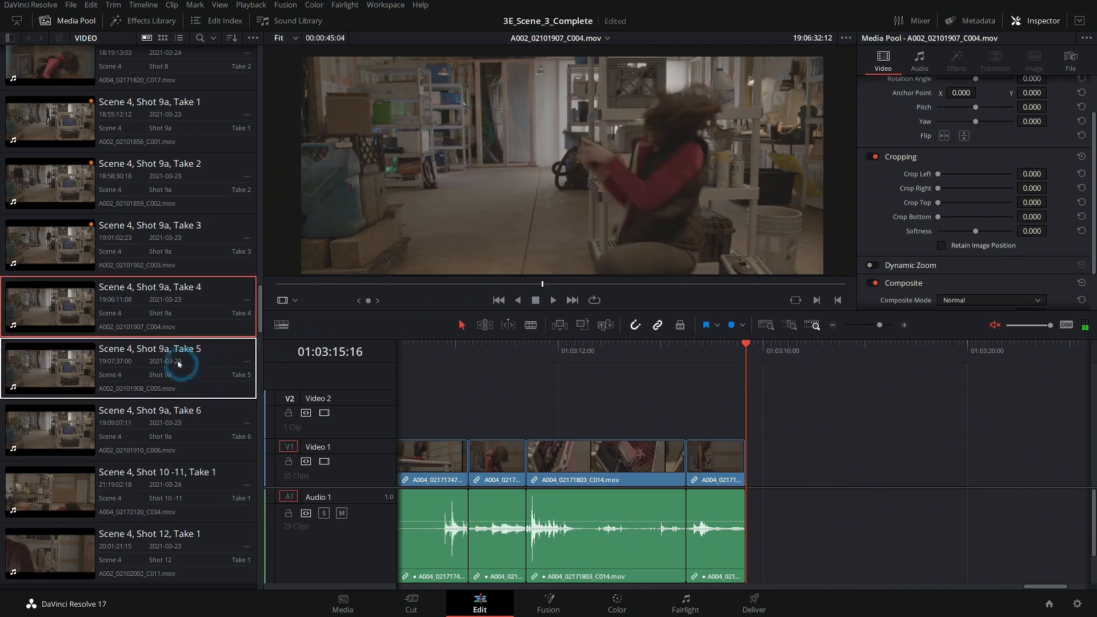
left_click(219, 423, "shift")
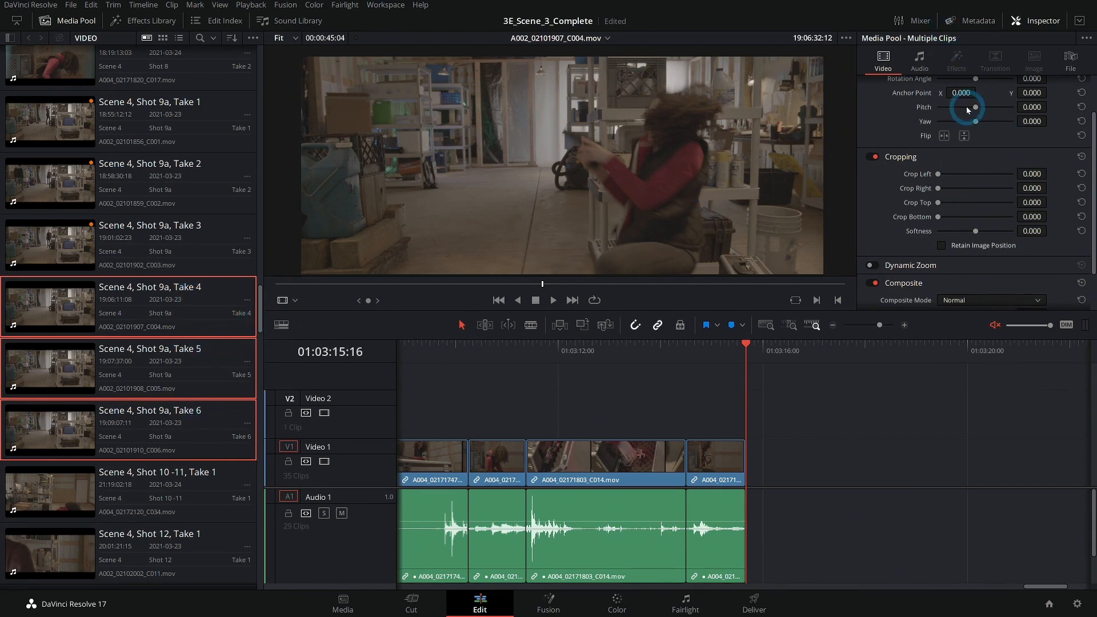
left_click(1069, 60)
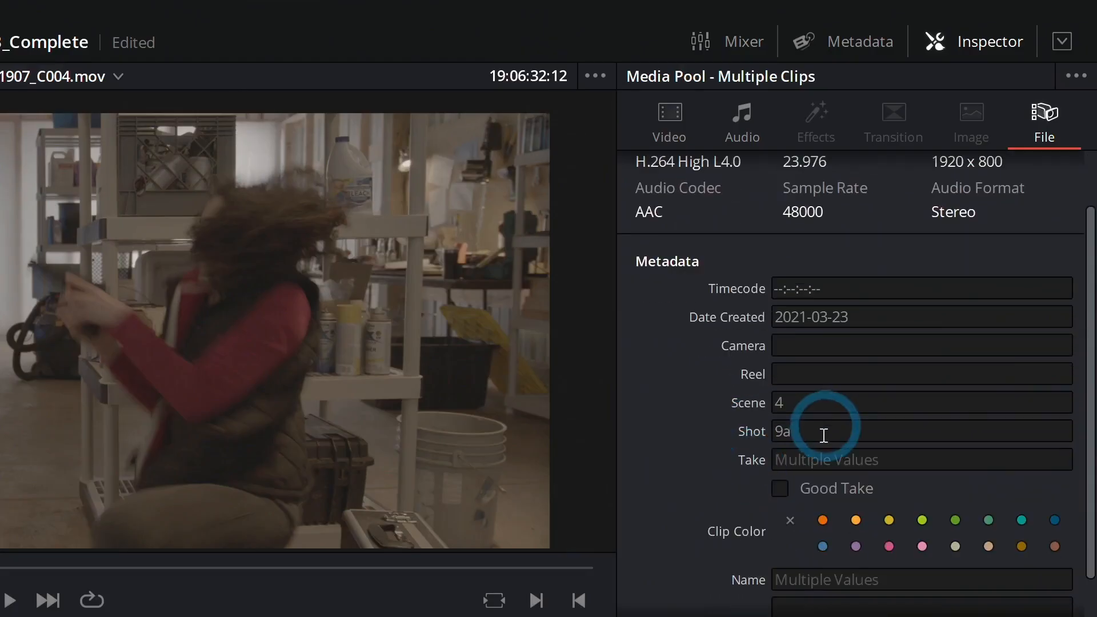
left_click(957, 249)
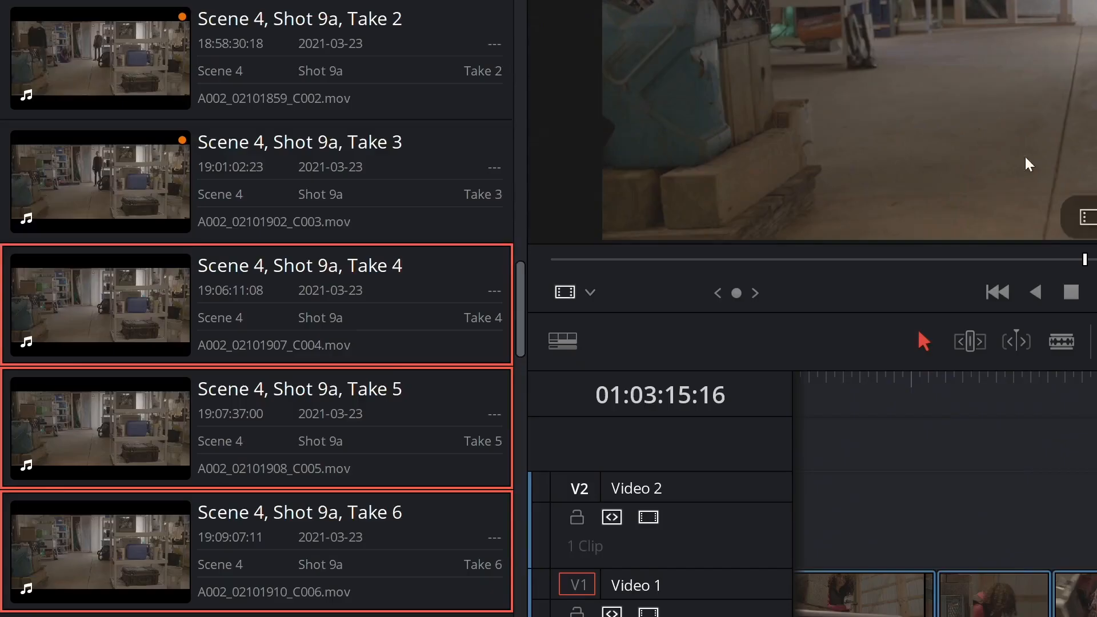
key("Return")
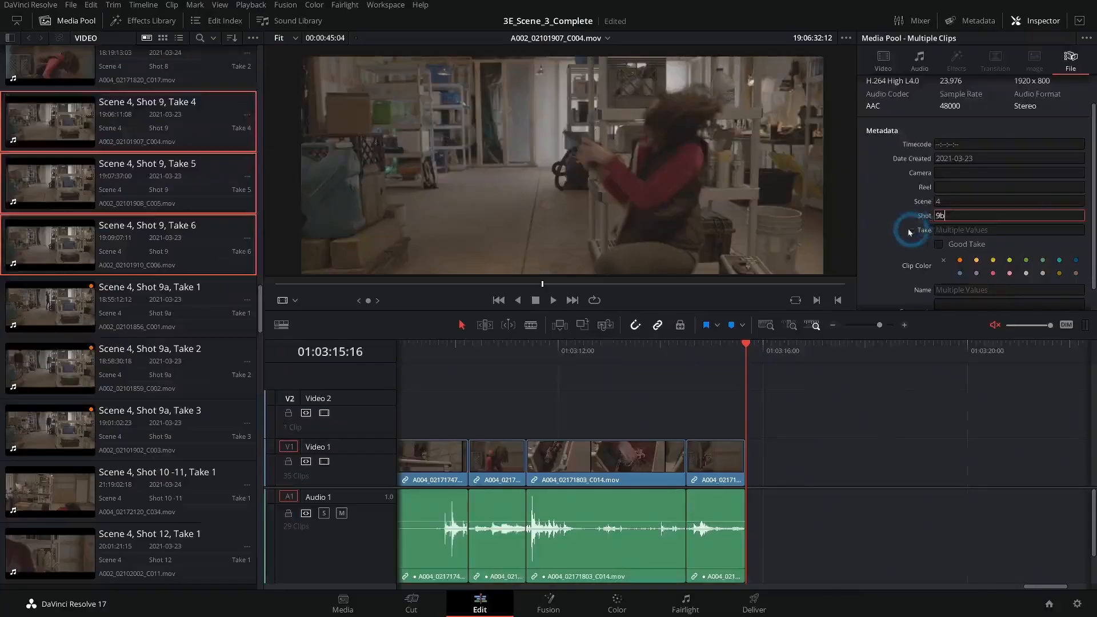
key("Return")
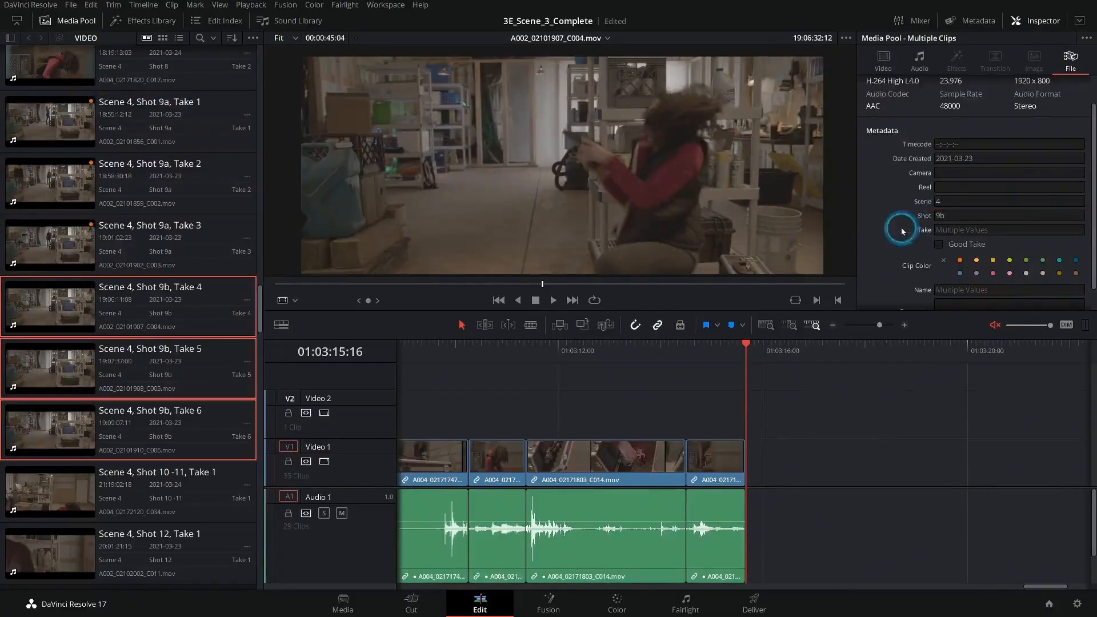
Renumber the Take metadata of the three Shot 9b clips as 1, 2 and 3.
left_click(161, 312)
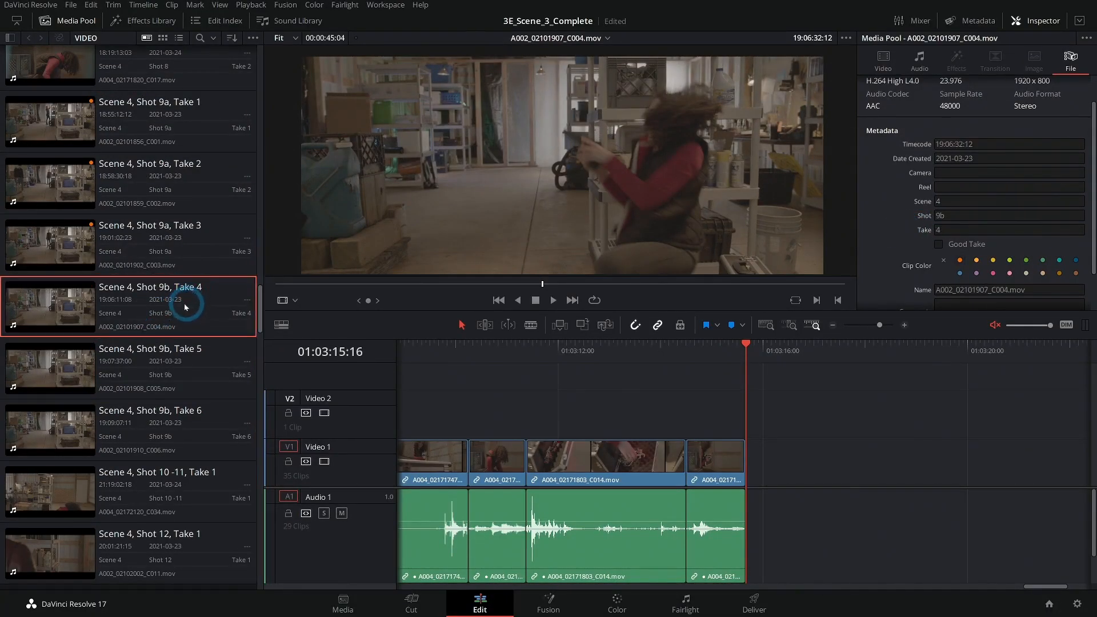
left_click(937, 230)
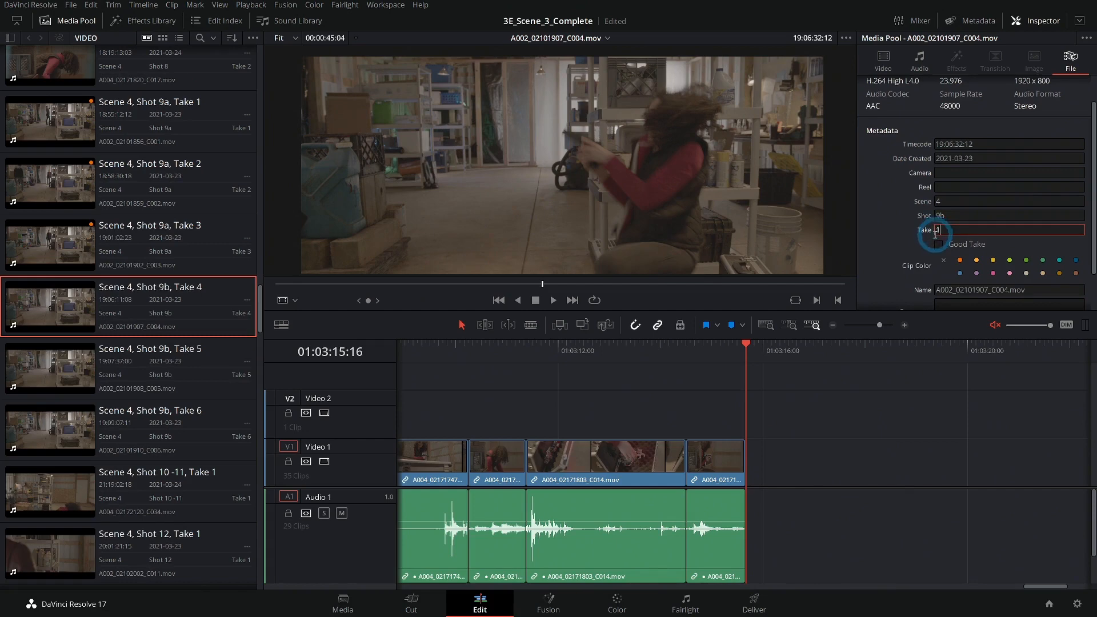
left_click(203, 348)
key("BackSpace")
type("2")
left_click(171, 416)
left_click(909, 238)
type("3")
left_click(926, 355)
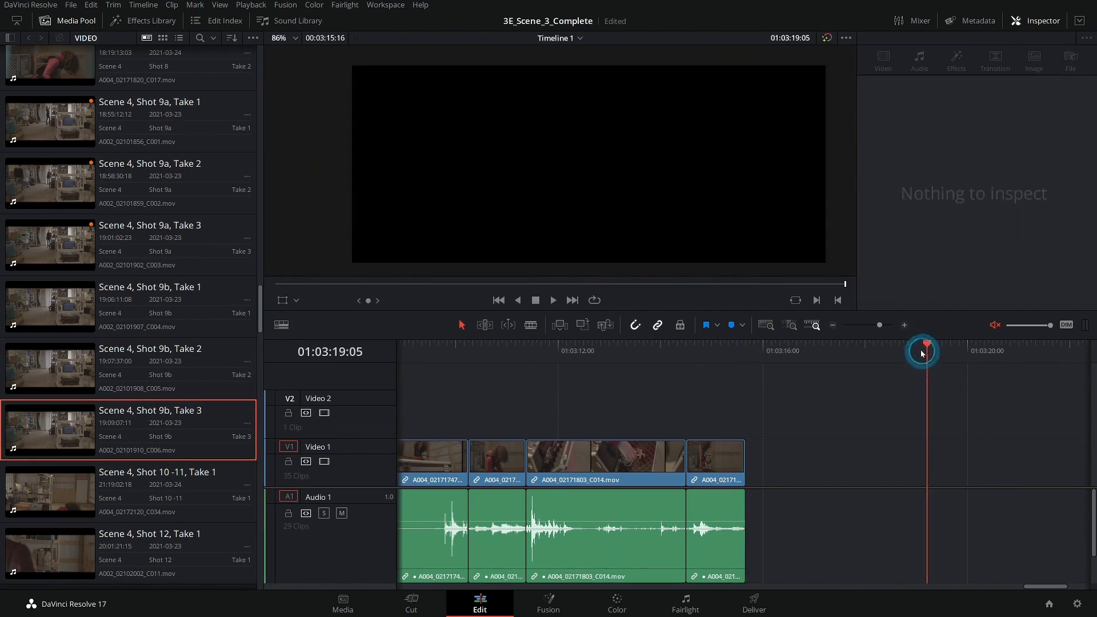
Load Shot 9a Take 3 in the source viewer, mark an in point, and drag it onto Video 1 after the Shot 8 Take 2 clip.
left_click(209, 293)
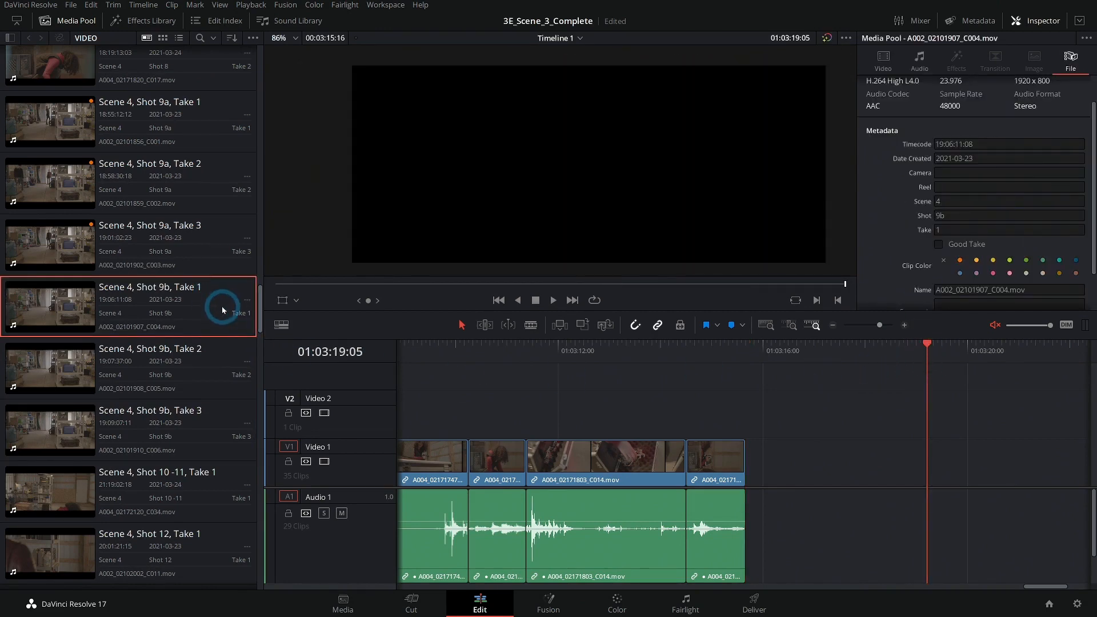
double_click(211, 228)
left_click(518, 252)
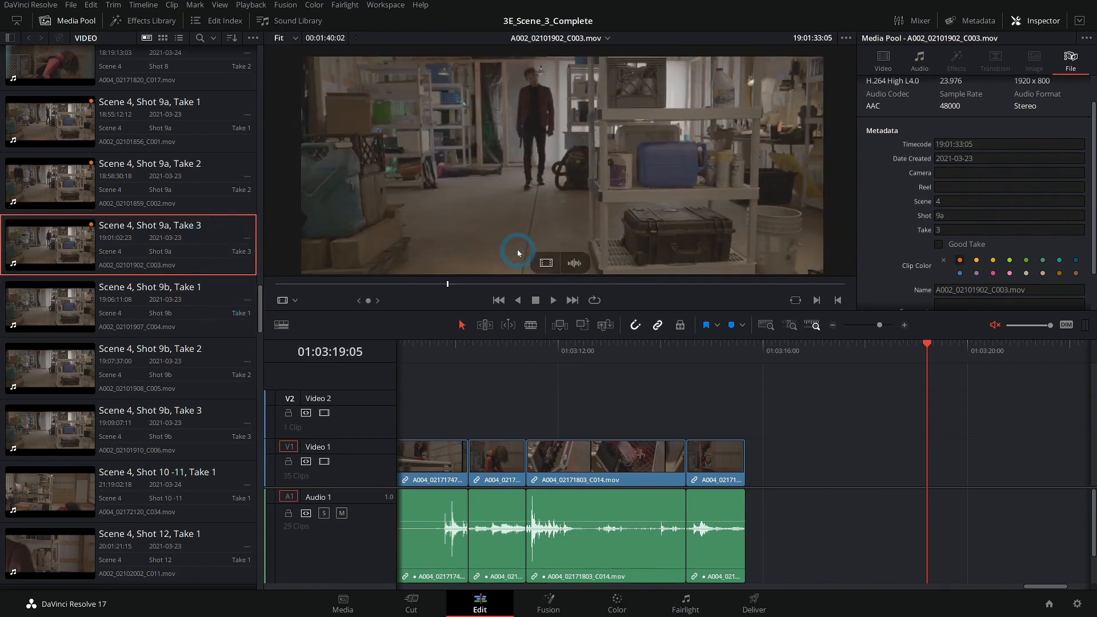
left_click_drag(509, 284, 592, 282)
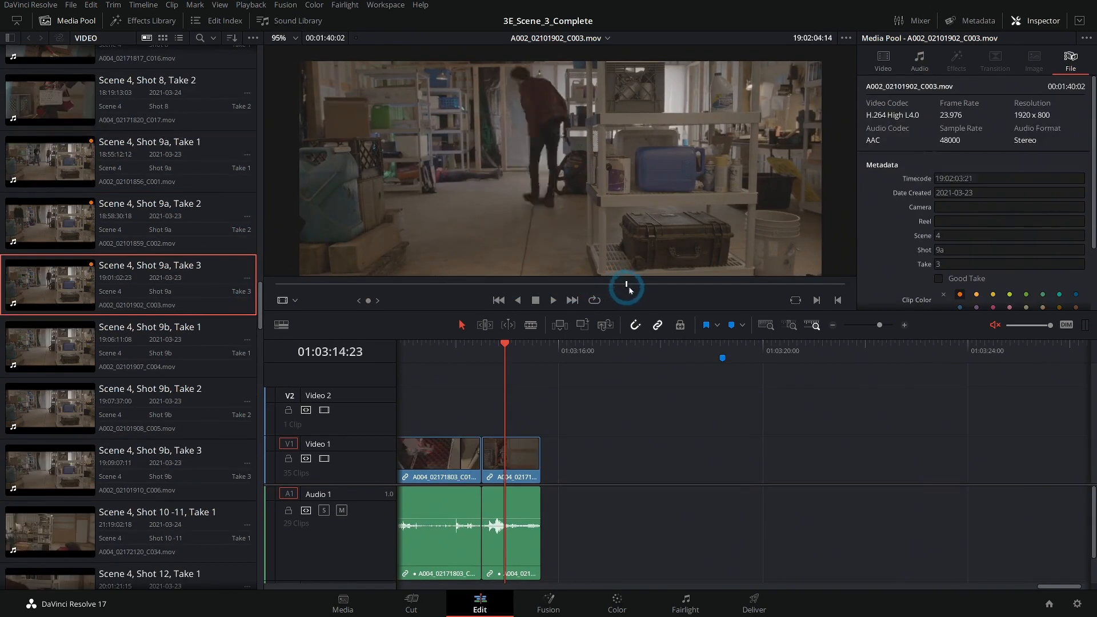
left_click_drag(628, 286, 758, 286)
key("i")
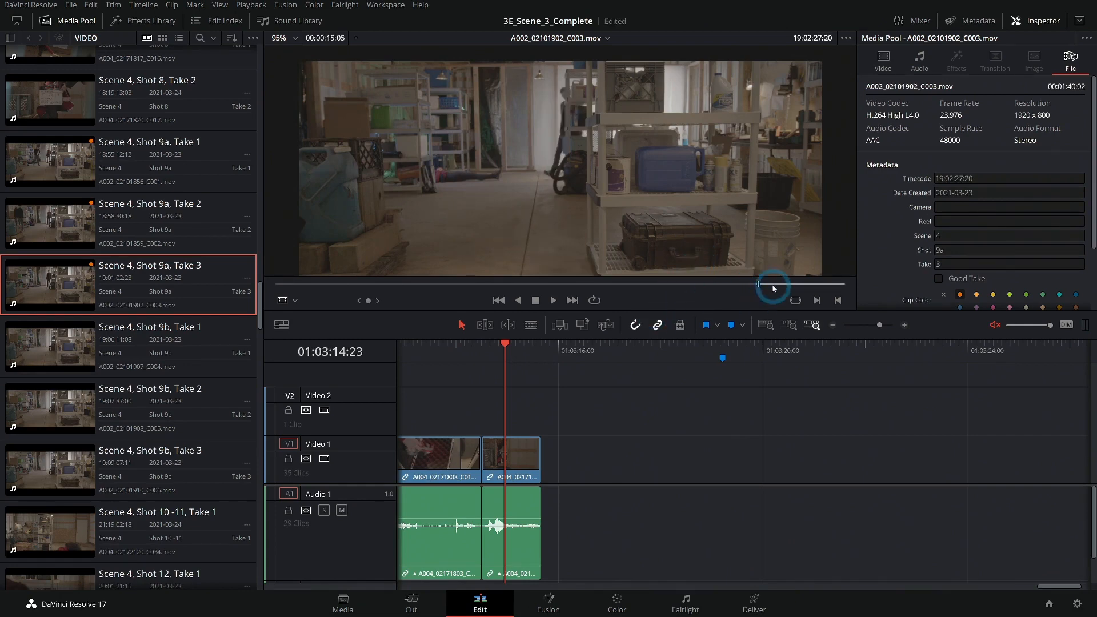
left_click_drag(774, 288, 776, 285)
key("space")
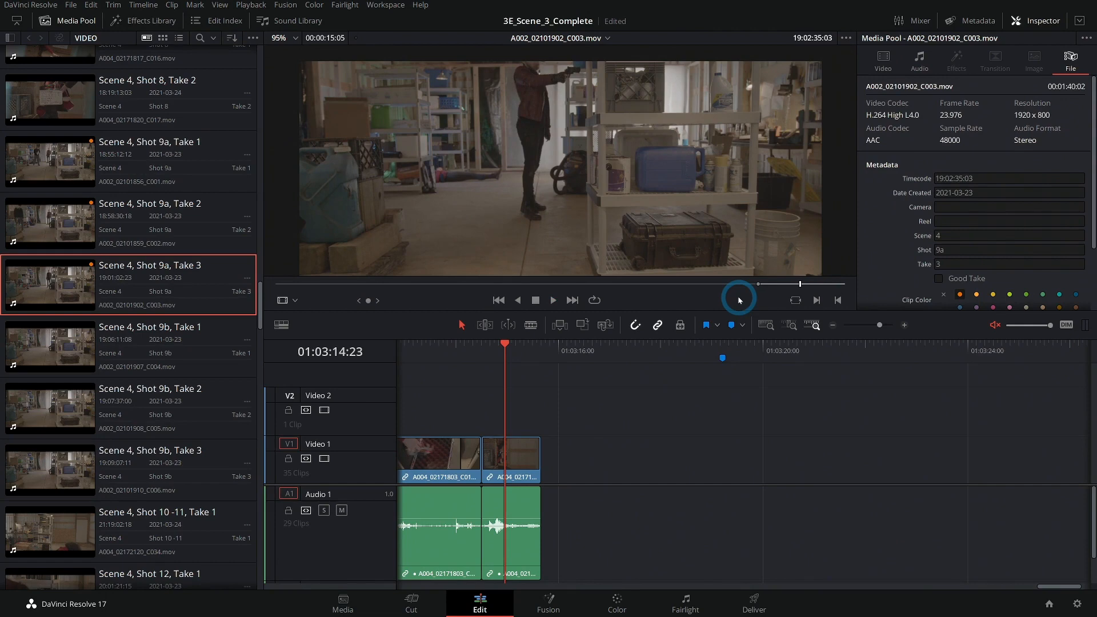
mouse_move(679, 264)
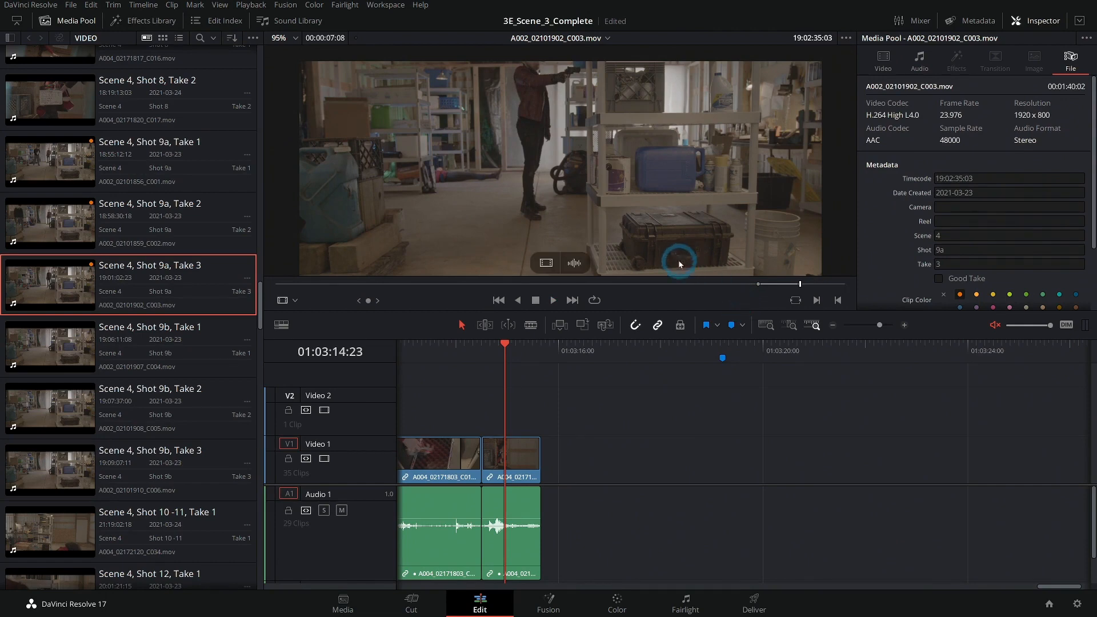
left_click_drag(666, 240, 599, 455)
left_click_drag(682, 456, 639, 464)
left_click(716, 470)
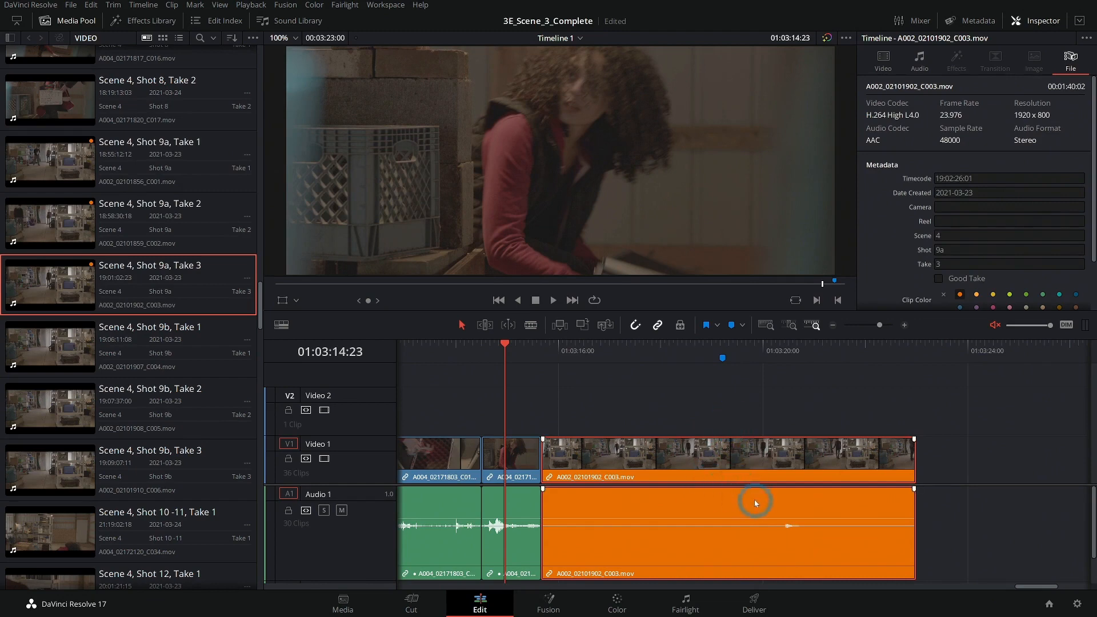
Select the placed Shot 9a Take 3 clip and check its metadata in the inspector.
left_click(771, 466)
left_click(961, 247)
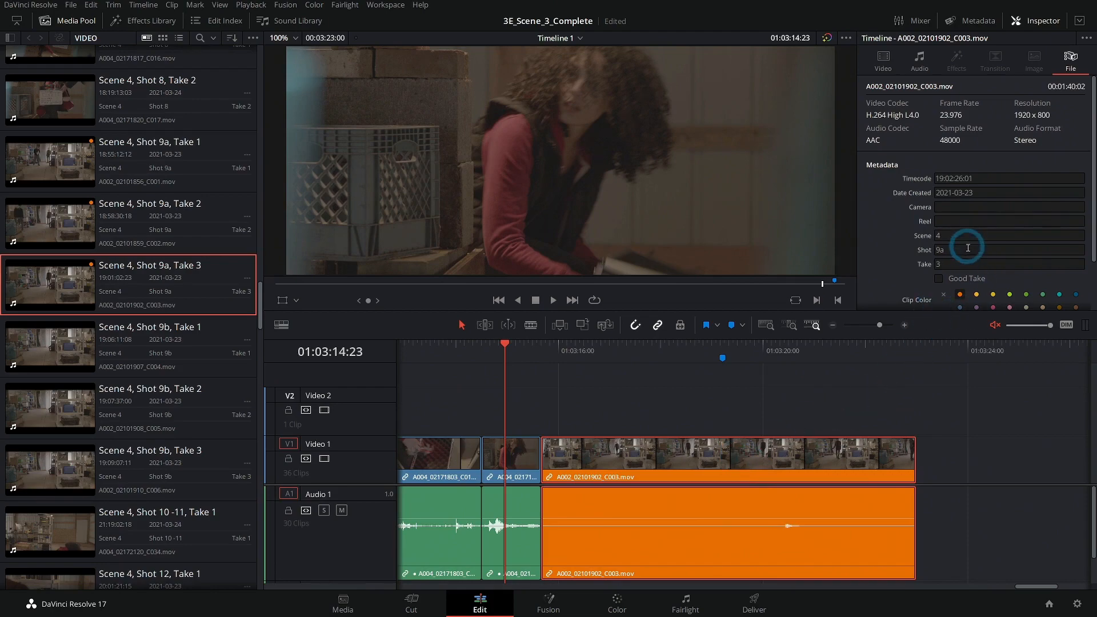
left_click(680, 448)
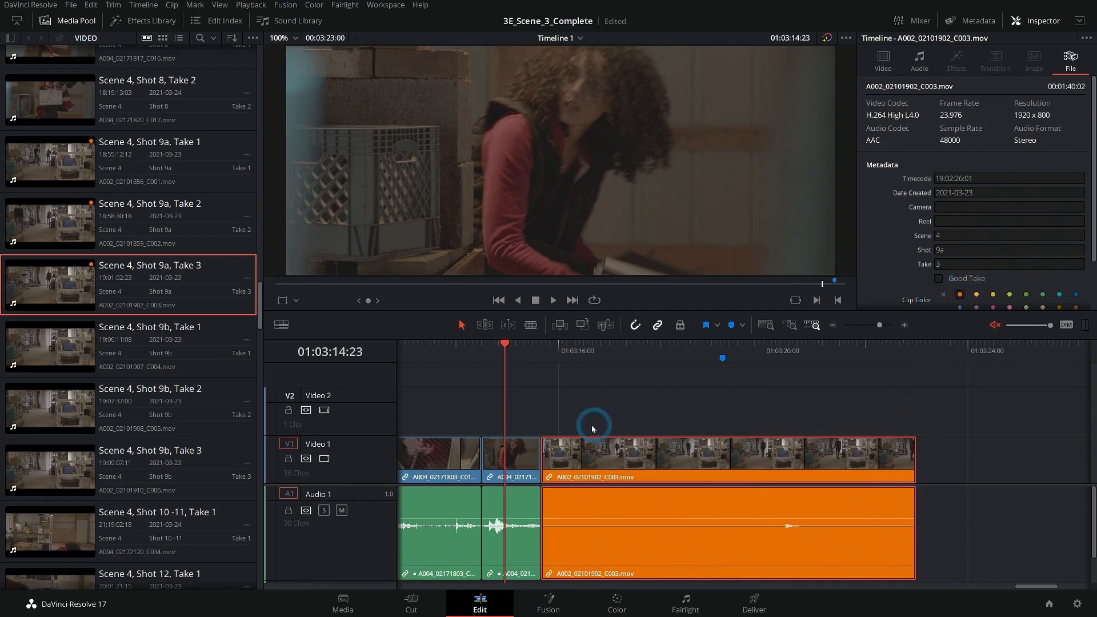
Open the AUDIO bin in the media pool and display its clips as a list.
left_click_drag(259, 303, 251, 51)
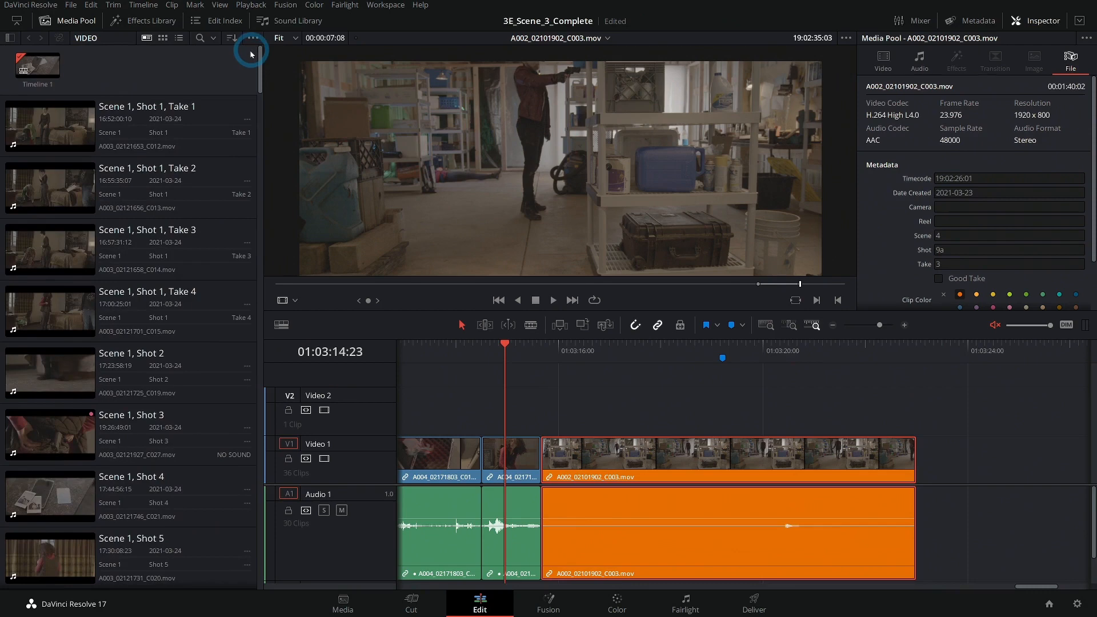
left_click(12, 42)
left_click(34, 69)
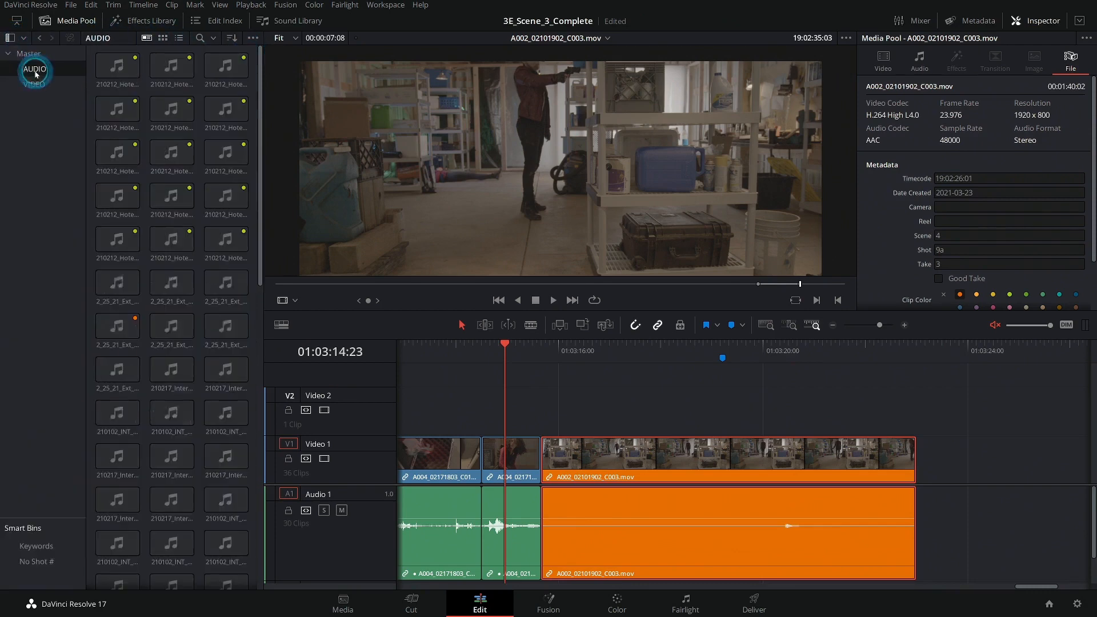
left_click(177, 46)
left_click(178, 38)
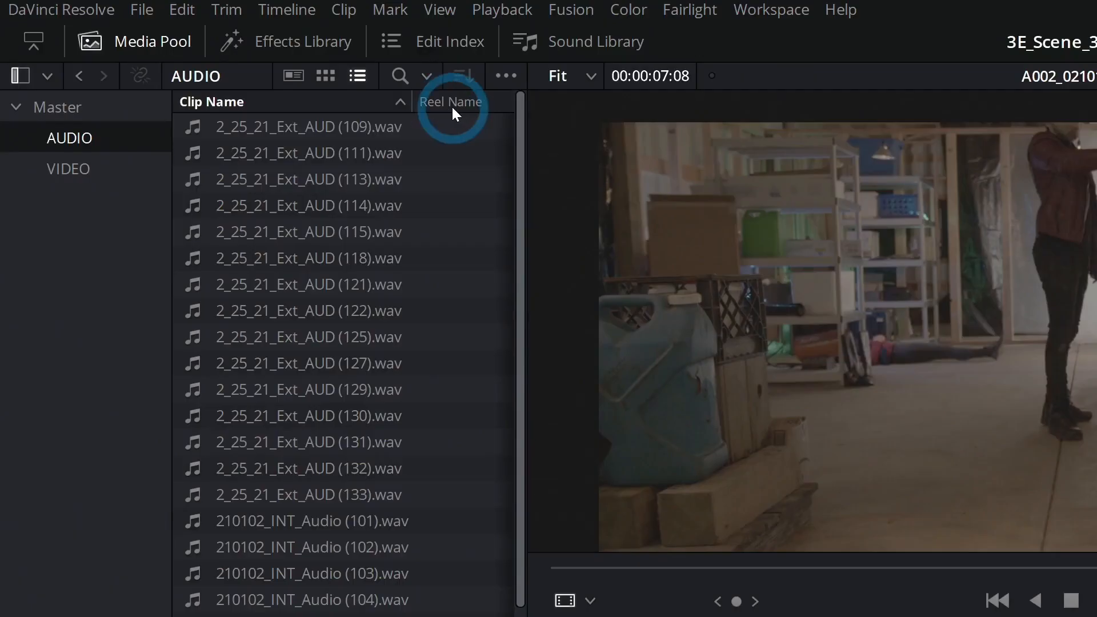
Widen the audio clip list and set its columns to show Scene and Take while hiding the other metadata columns.
left_click_drag(529, 135, 766, 166)
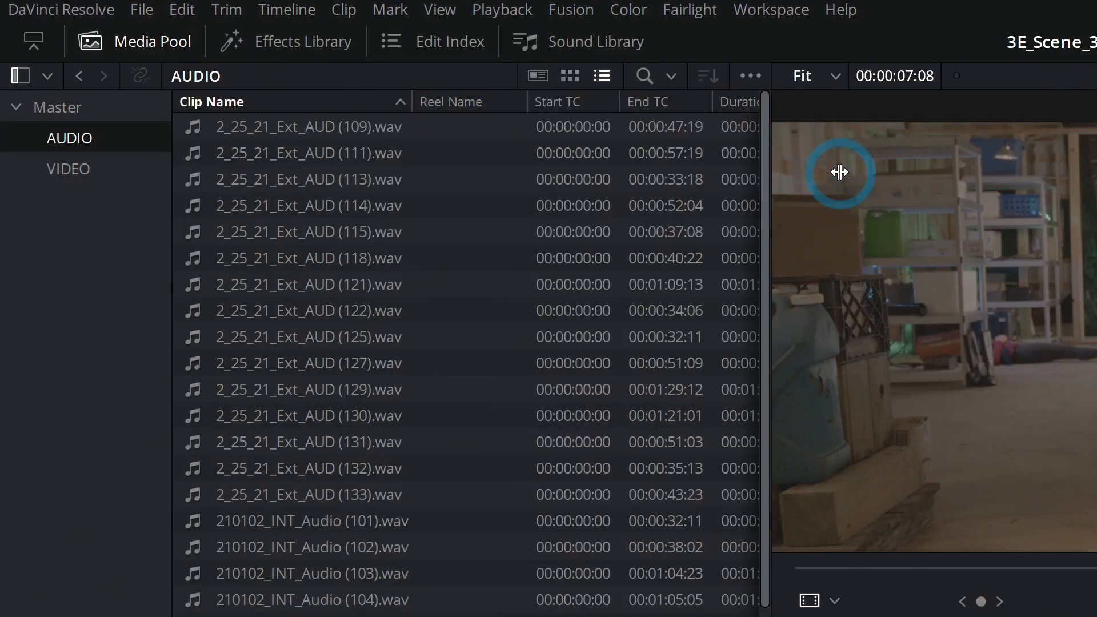
right_click(431, 105)
scroll(616, 470, "down", 3)
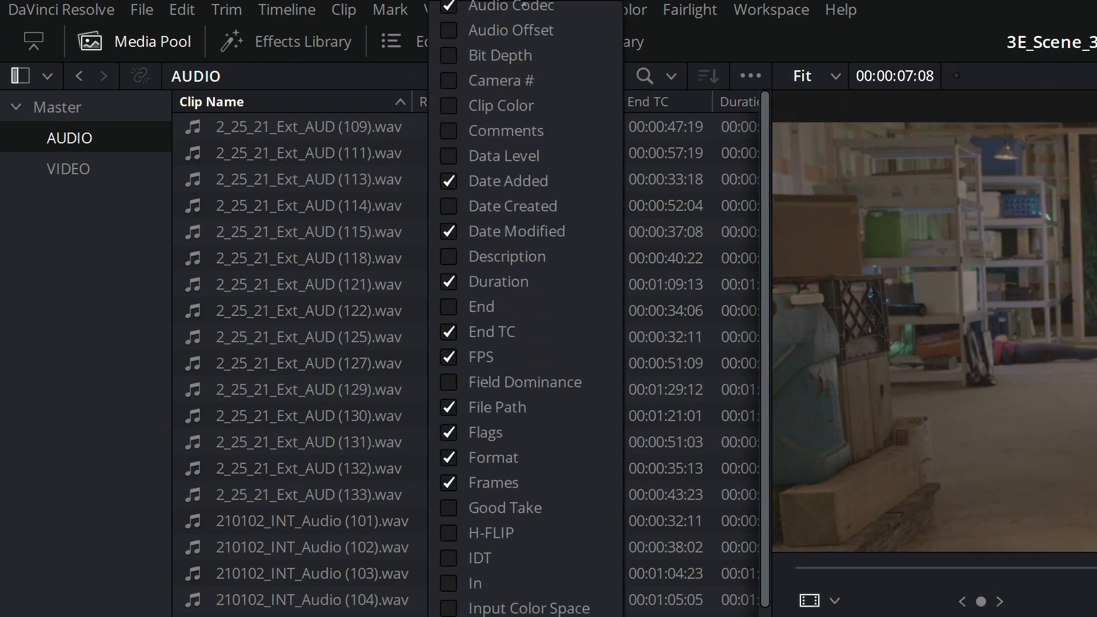
left_click(450, 352)
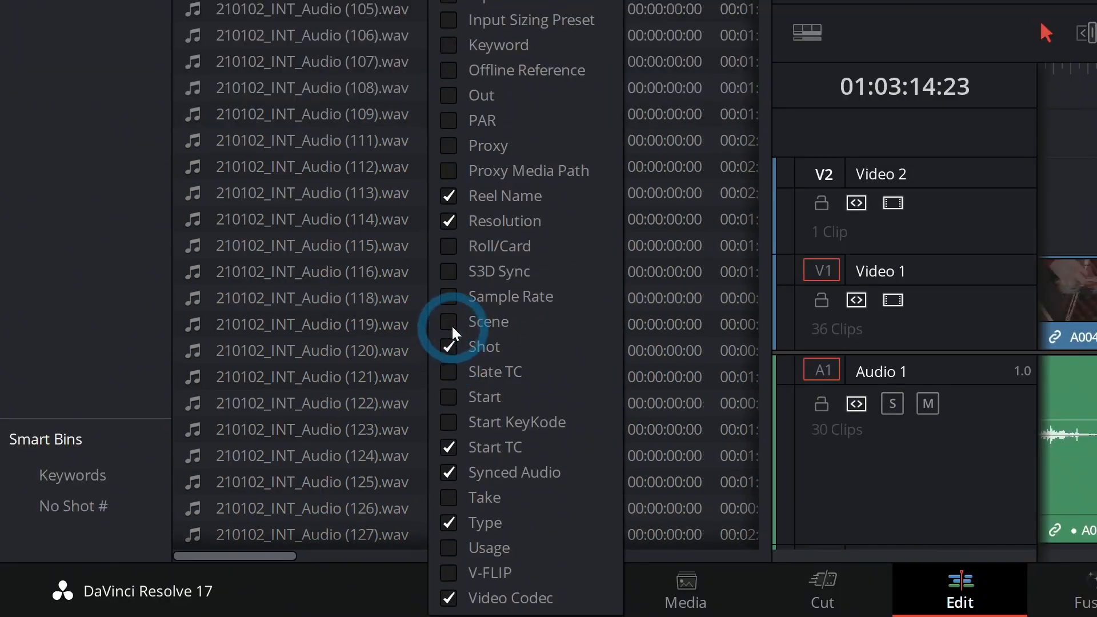
left_click(472, 506)
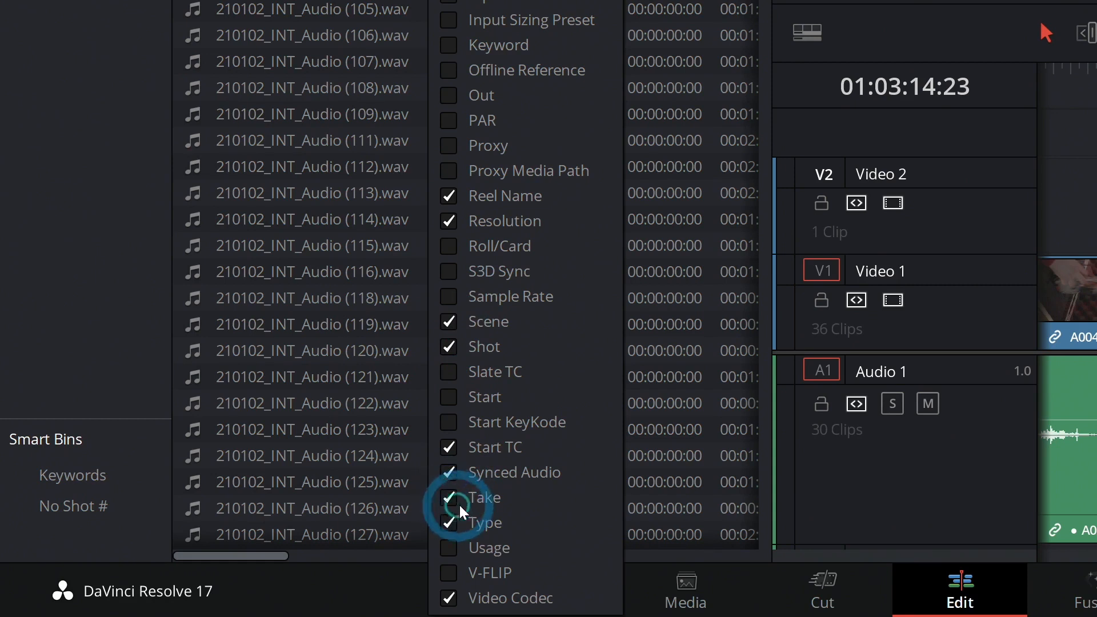
left_click(473, 514)
left_click(449, 593)
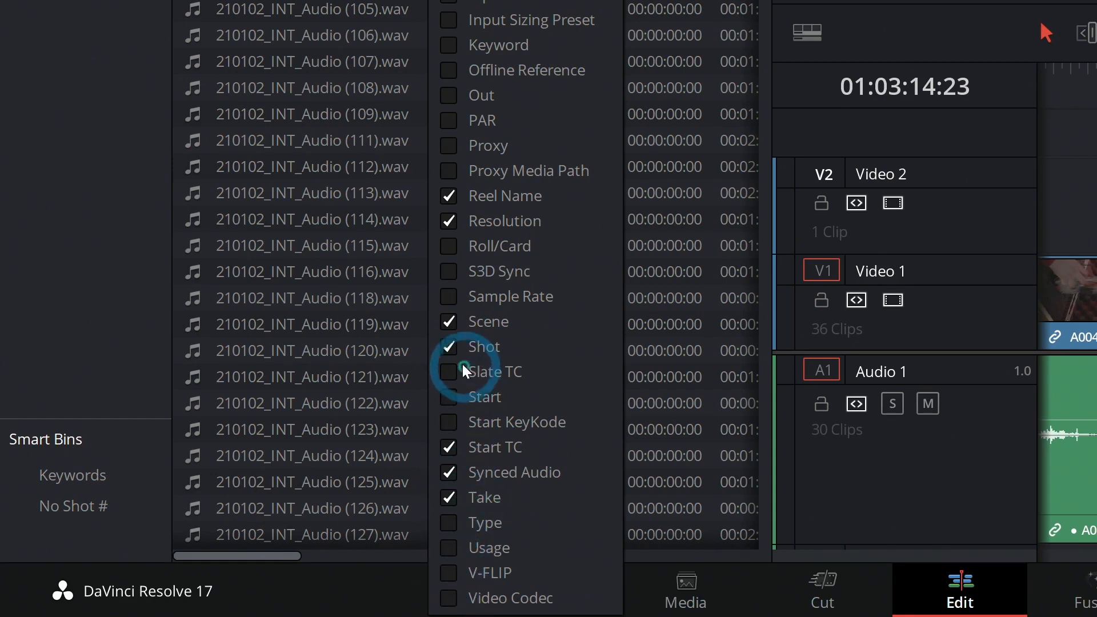
left_click(448, 447)
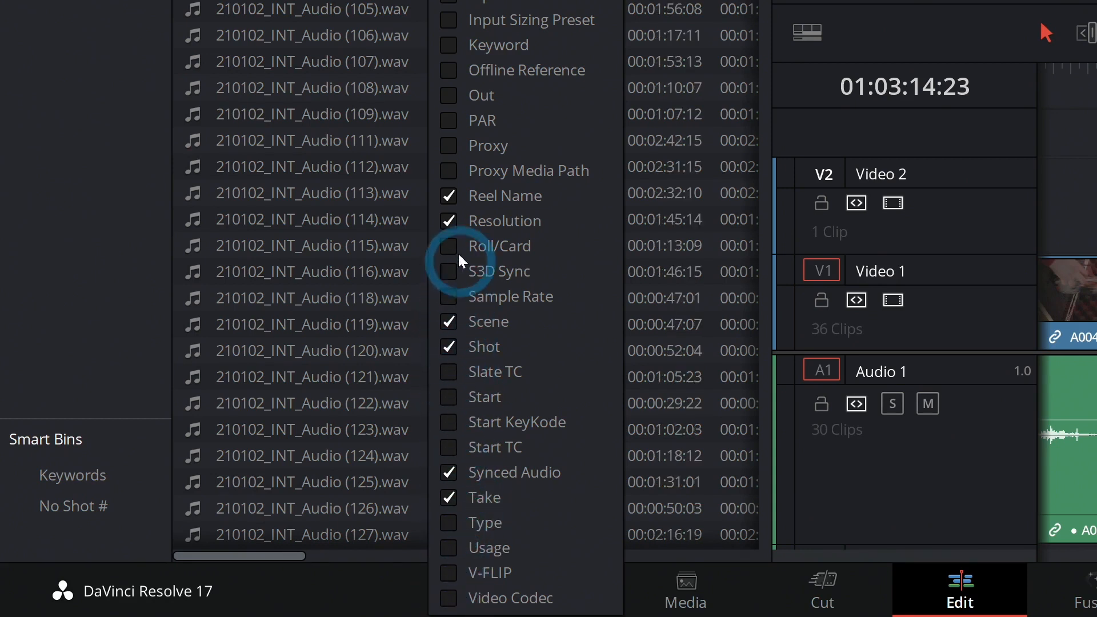
left_click(457, 223)
left_click(447, 194)
scroll(457, 148, "up", 5)
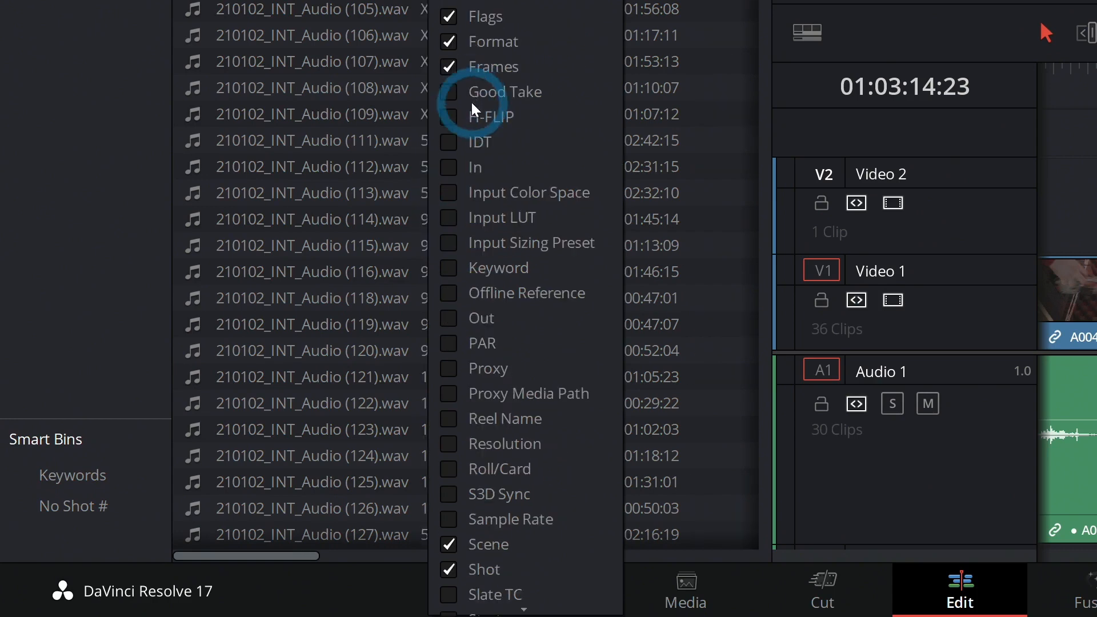
left_click(456, 67)
left_click(449, 41)
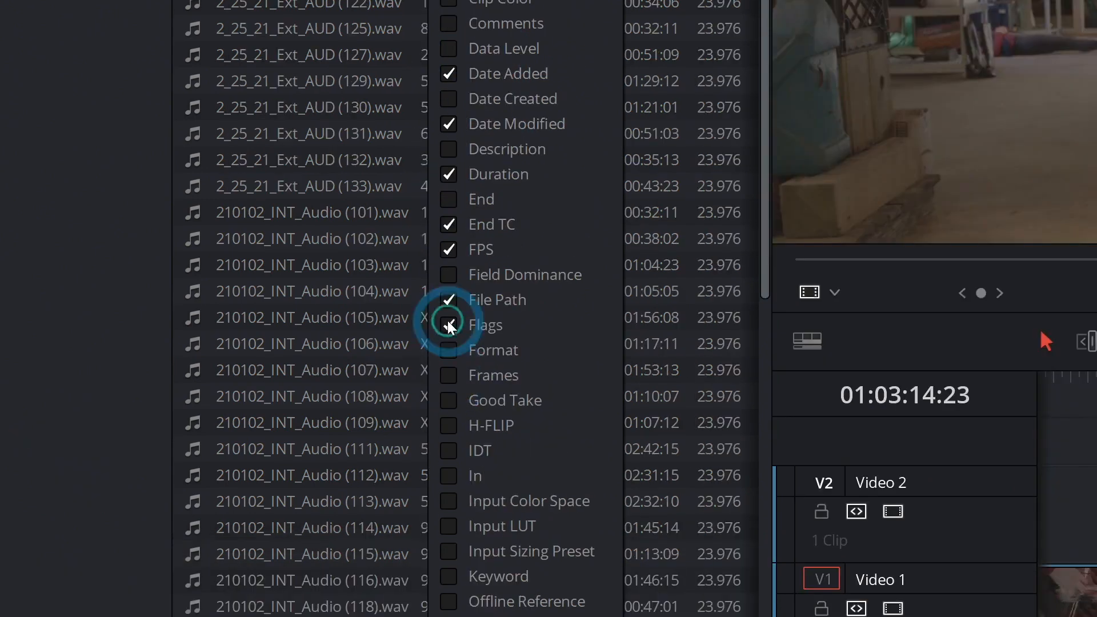
left_click(448, 254)
left_click(448, 222)
left_click(447, 175)
left_click(448, 124)
left_click(465, 74)
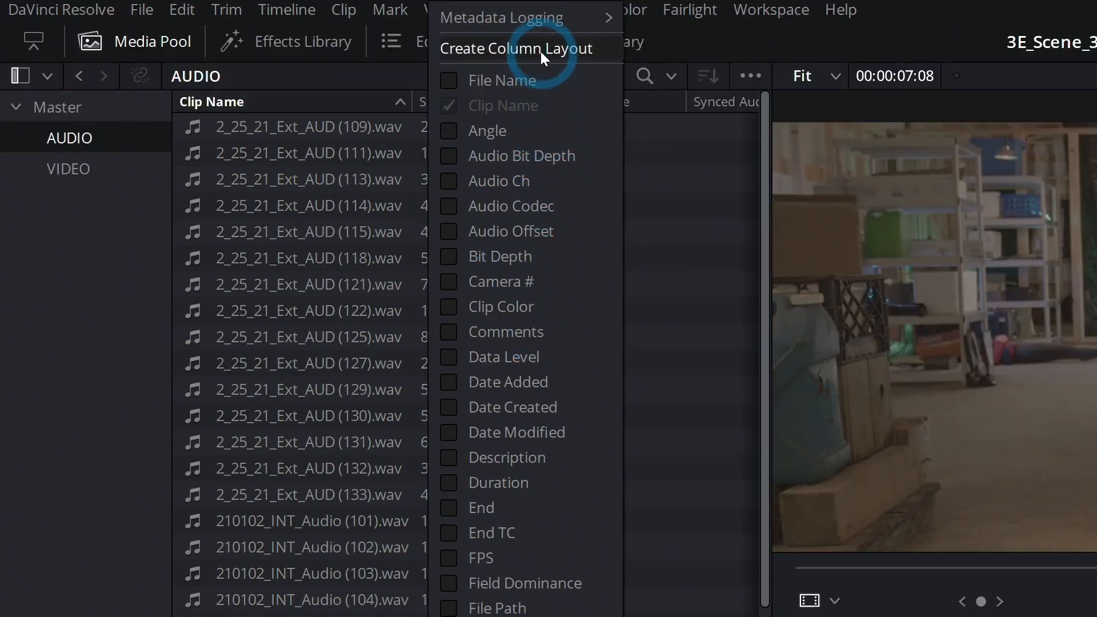
Save the current columns as a column layout named Shot-Scene-Take.
left_click(540, 51)
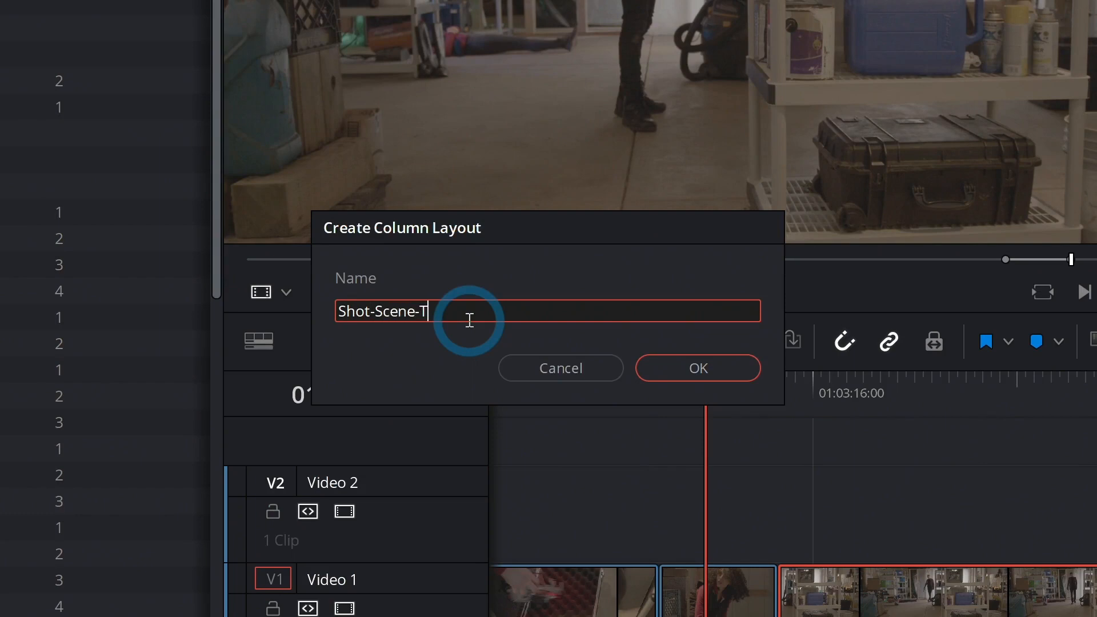
left_click(726, 359)
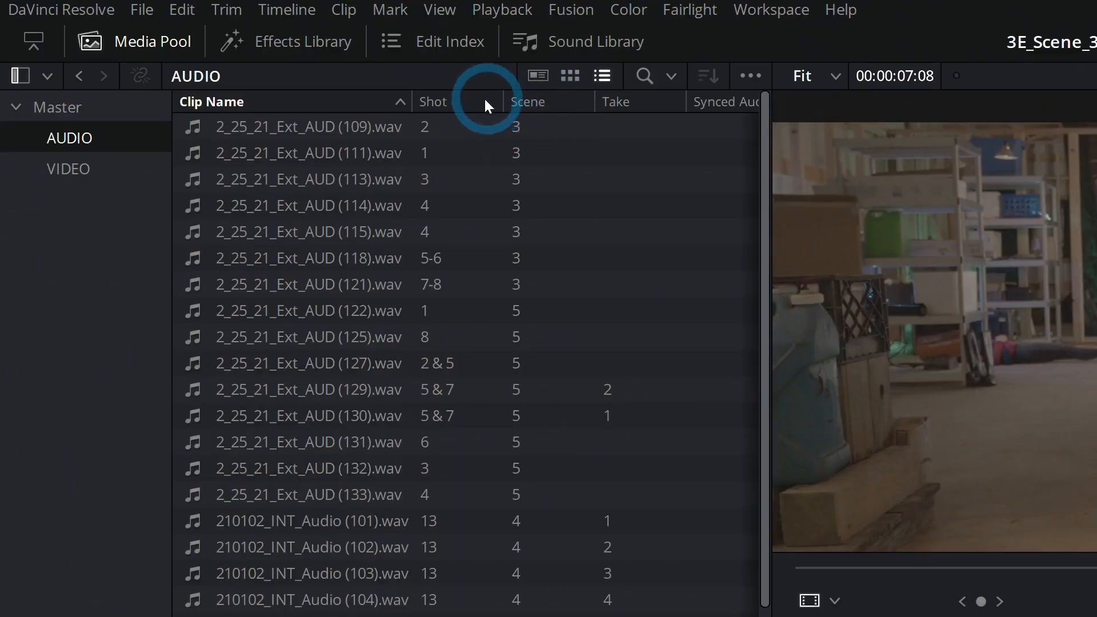
Switch the audio list to a different set of columns including File Name.
right_click(484, 101)
left_click(504, 103)
left_click(504, 231)
left_click(506, 514)
left_click(506, 605)
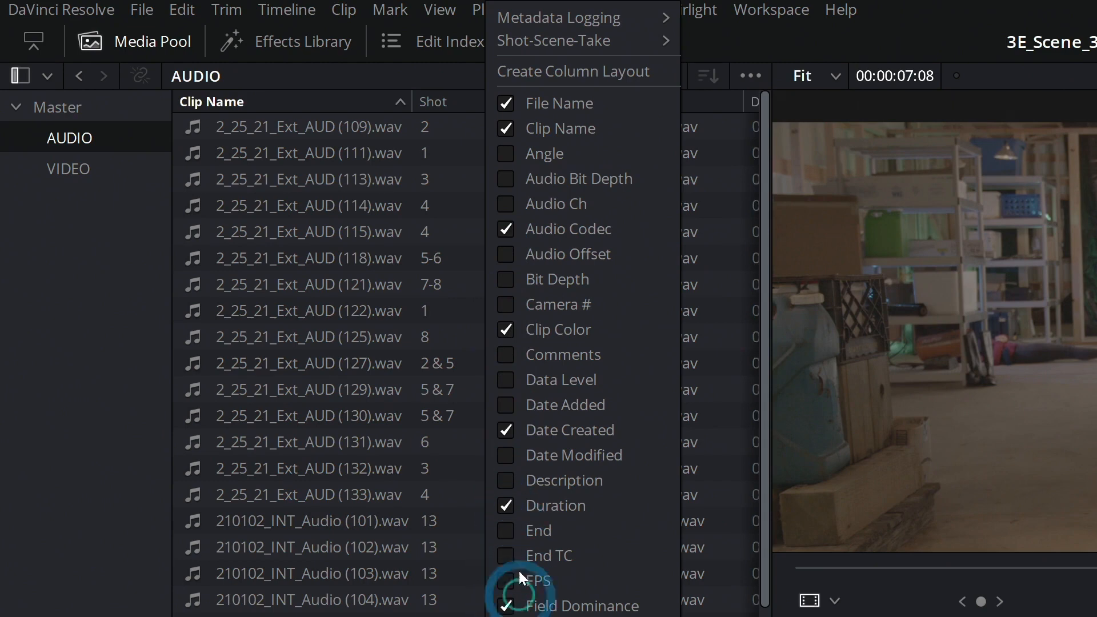
left_click(436, 71)
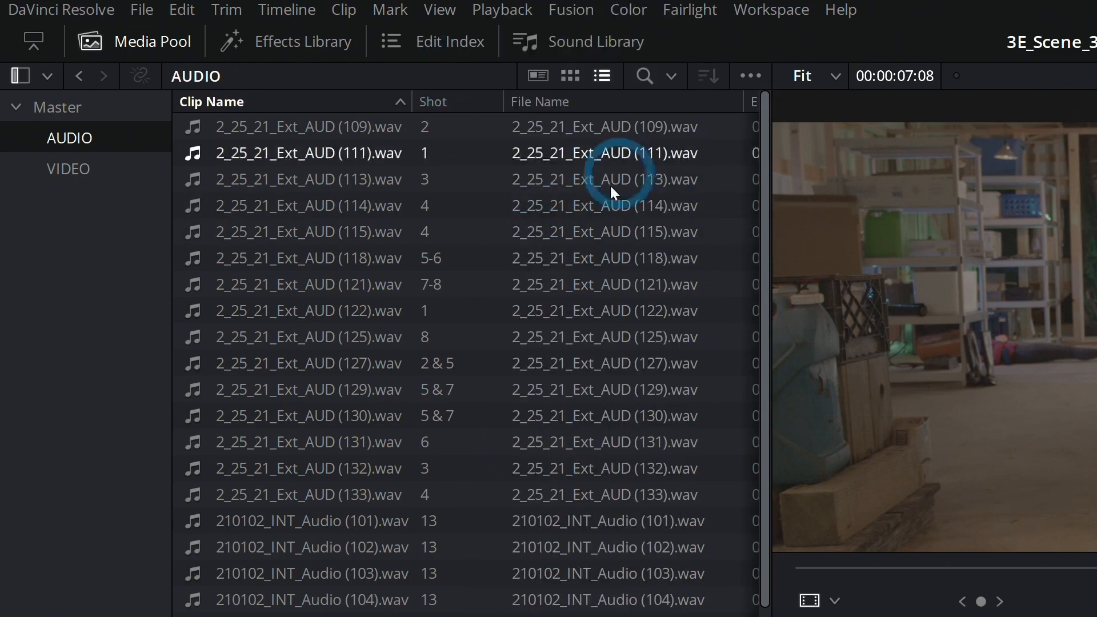
Apply the saved Shot-Scene-Take column layout to the audio list.
right_click(481, 98)
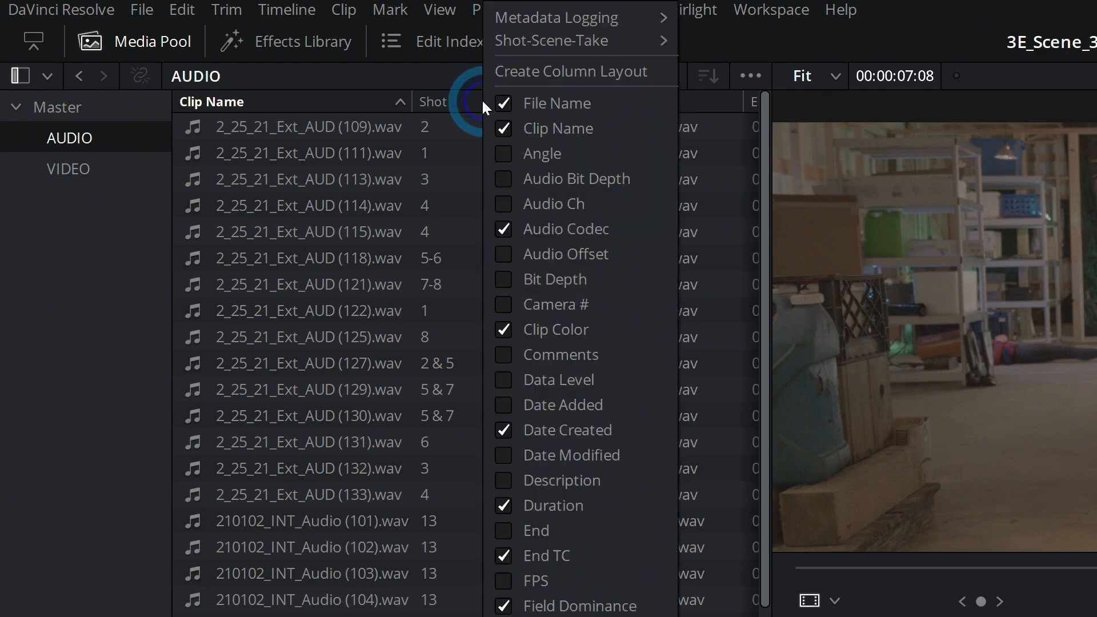
mouse_move(634, 43)
left_click(772, 40)
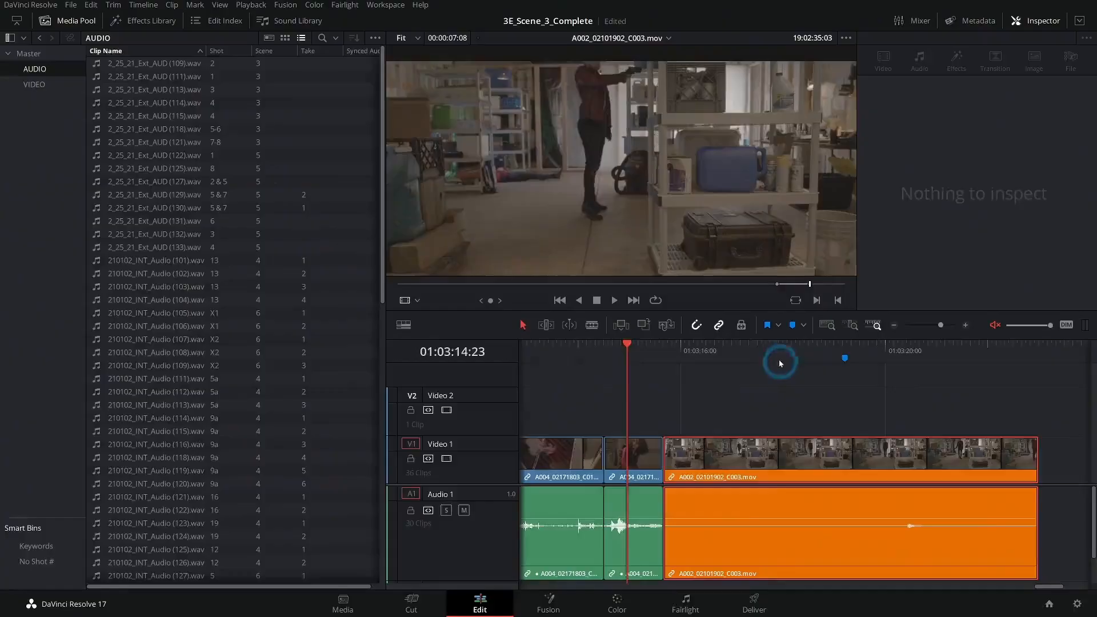
Sort the audio list by Shot and set the Shot metadata of the 9a takes 4, 5 and 6 to 9b.
left_click(774, 348)
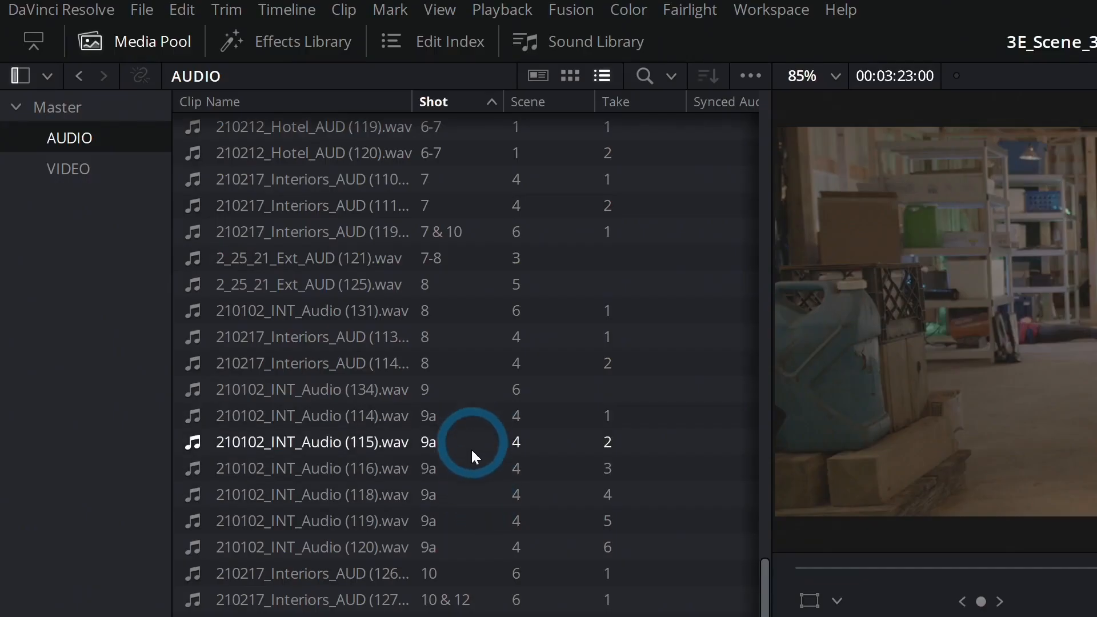
left_click(471, 464)
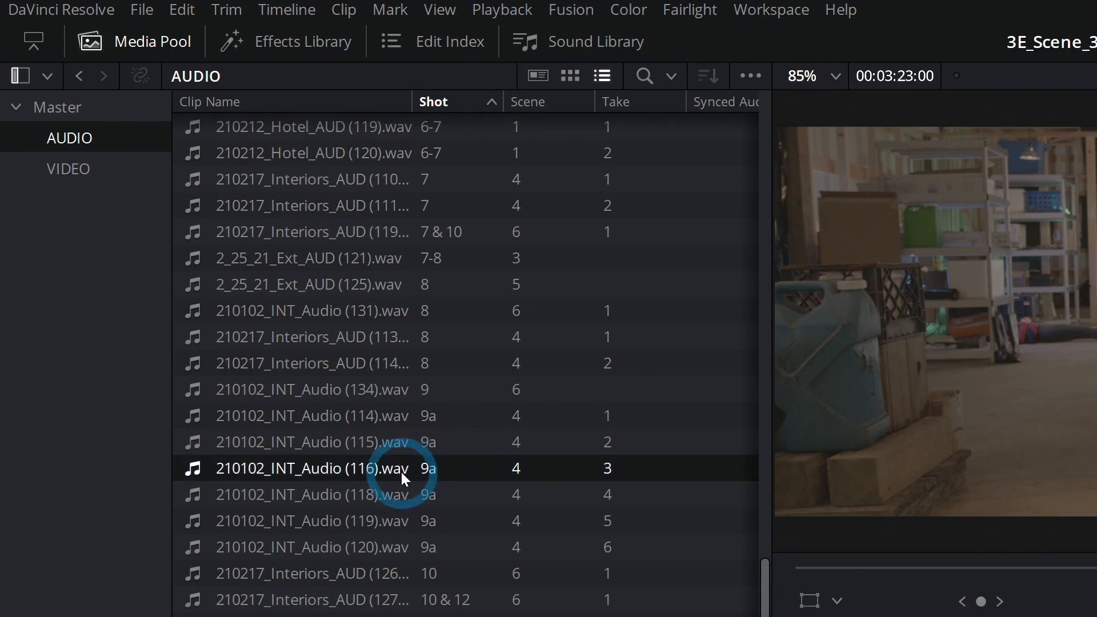
scroll(456, 461, "down", 3)
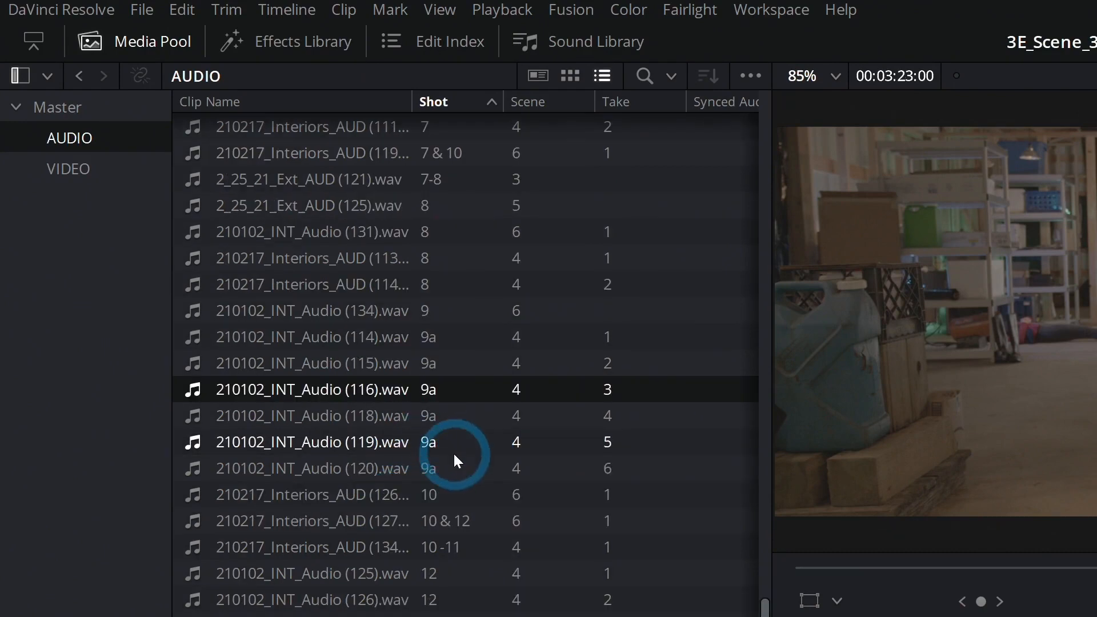
left_click(451, 421)
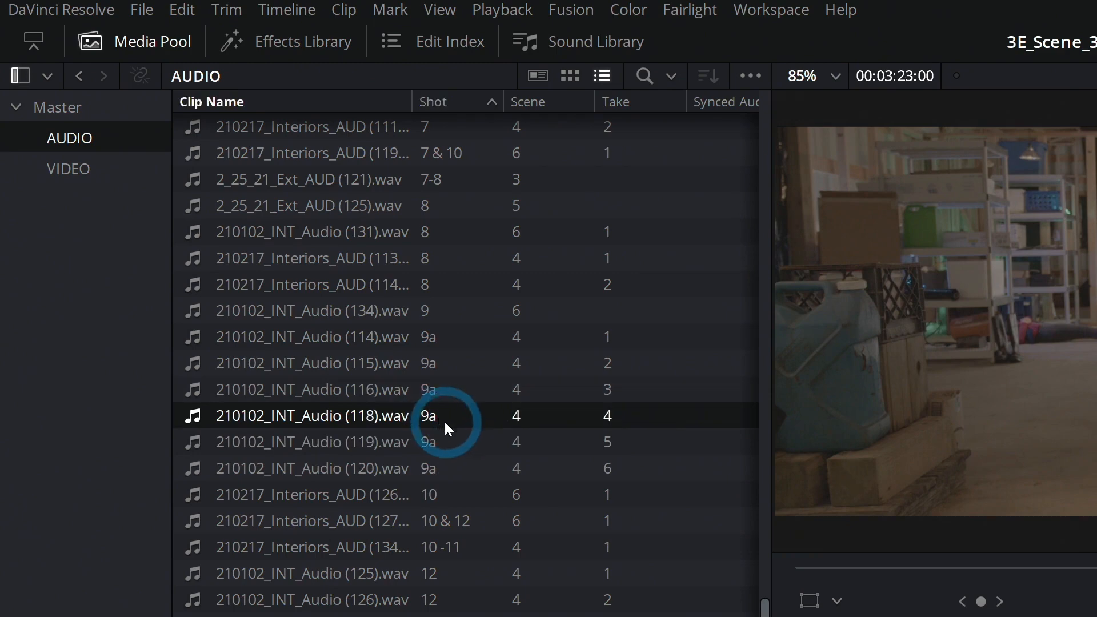
left_click(388, 466, "shift")
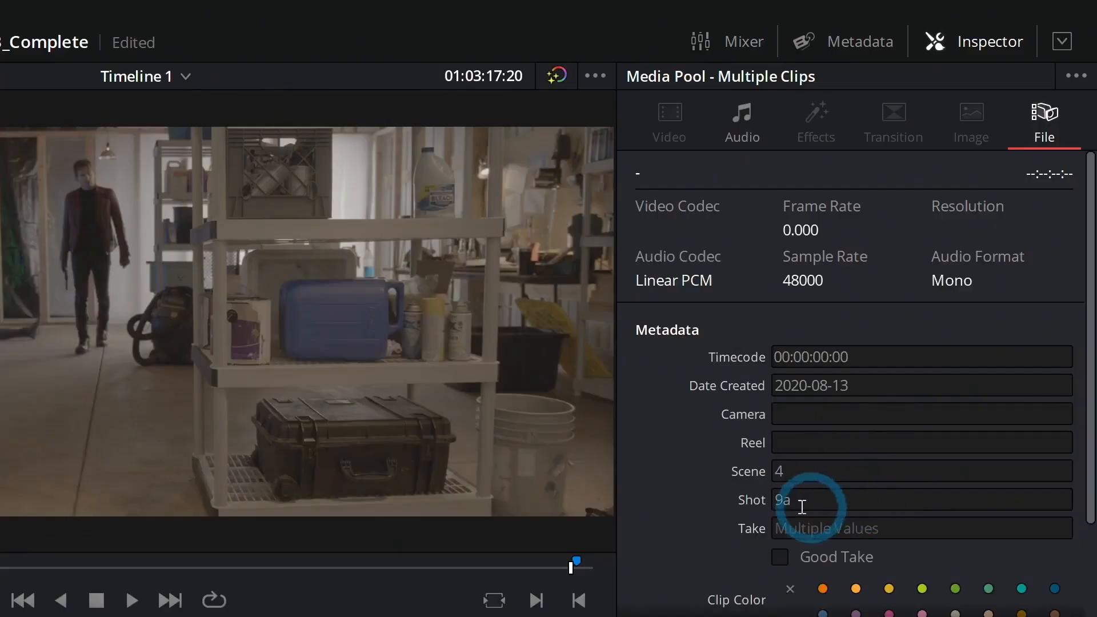
left_click(801, 498)
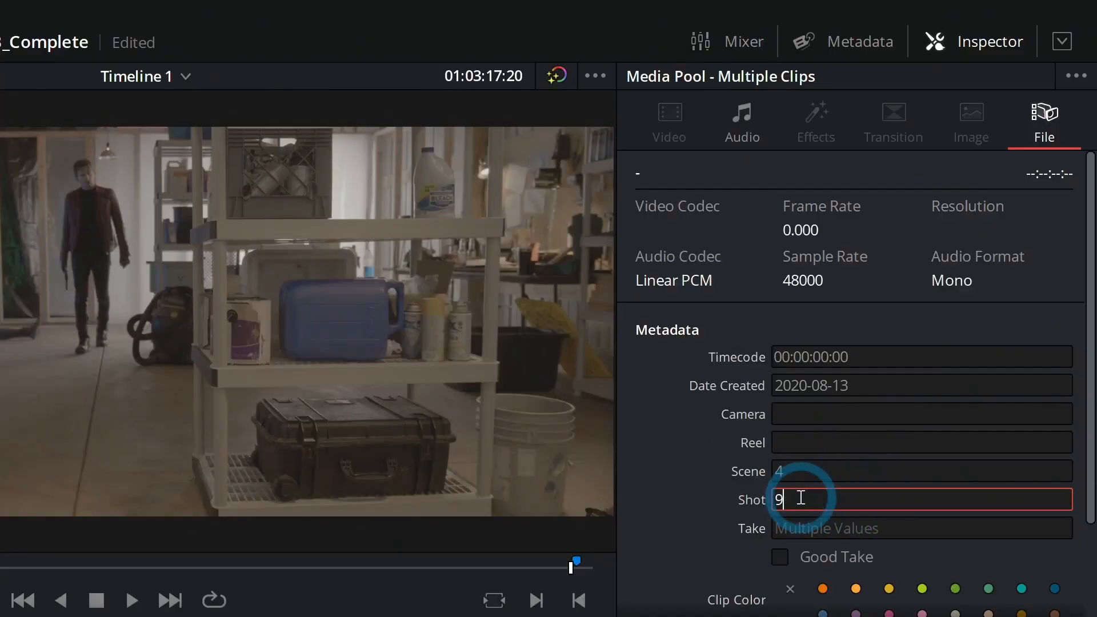
left_click(715, 485)
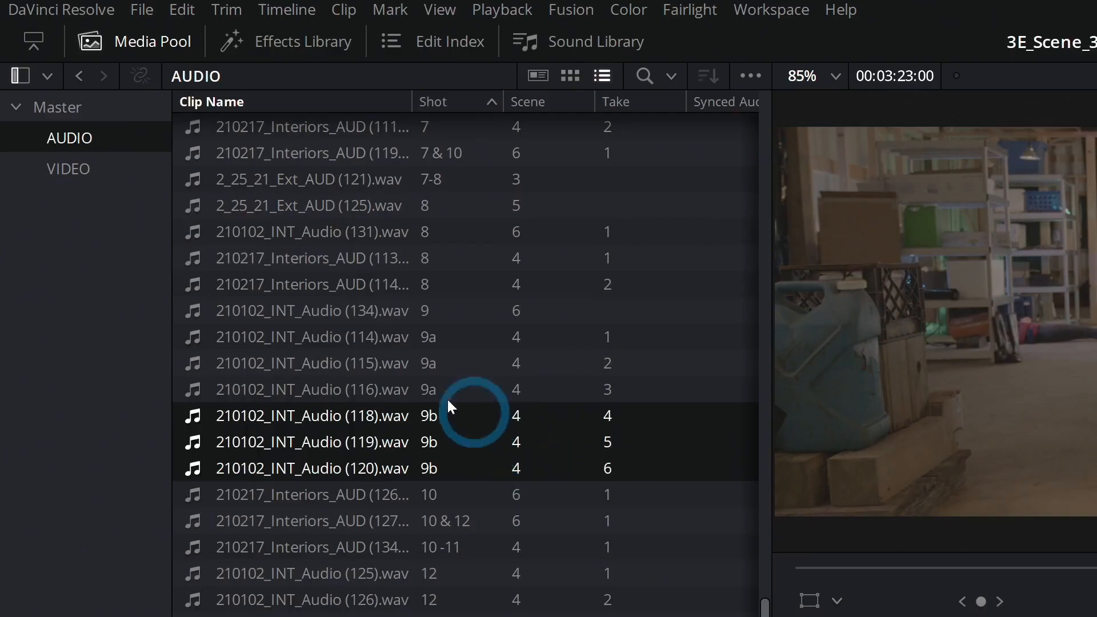
Drag 210102_INT_Audio (116).wav onto the timeline as a new Audio 2 clip.
left_click(390, 388)
left_click_drag(359, 389, 1096, 616)
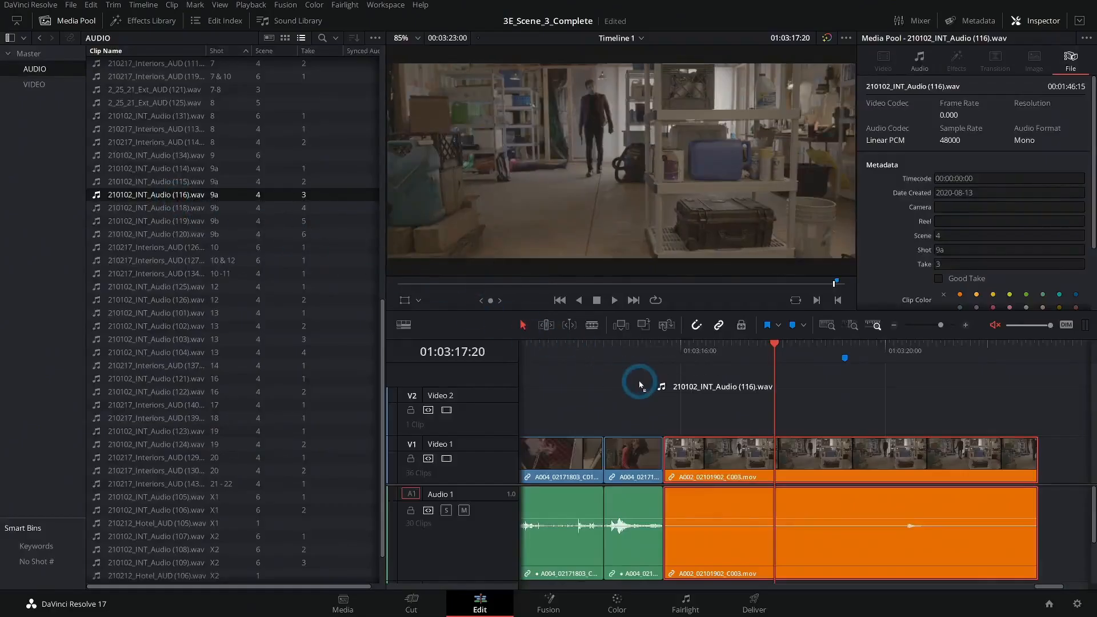
left_click_drag(640, 385, 1063, 547)
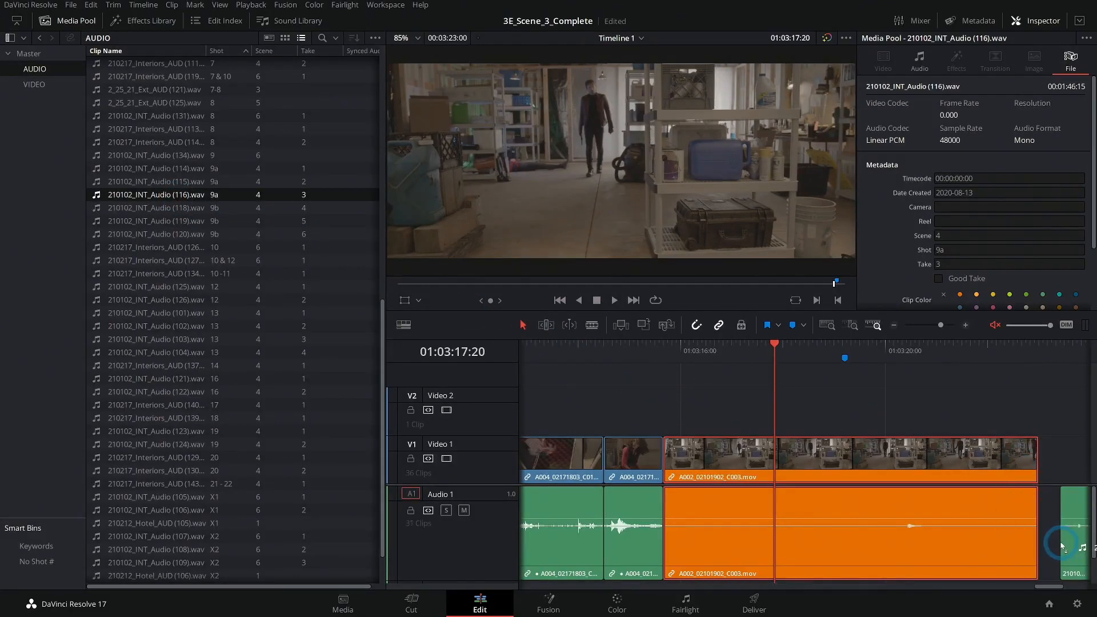
left_click(1014, 494)
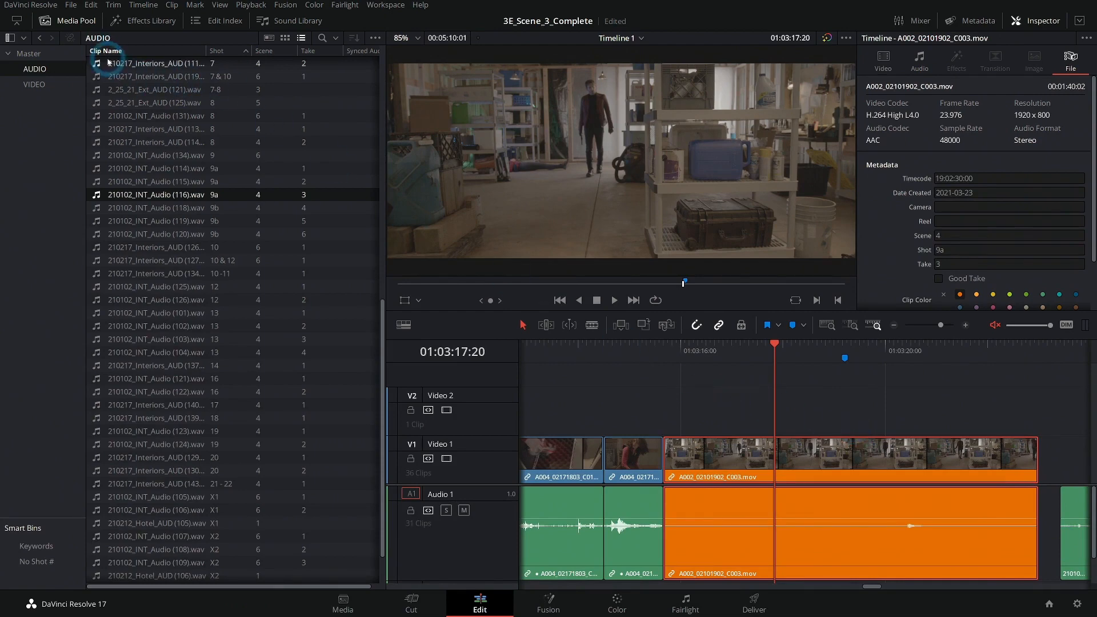
Hide the media pool, select the Shot 9a Take 3 clip on Video 1 and add a marker at its start.
left_click(68, 20)
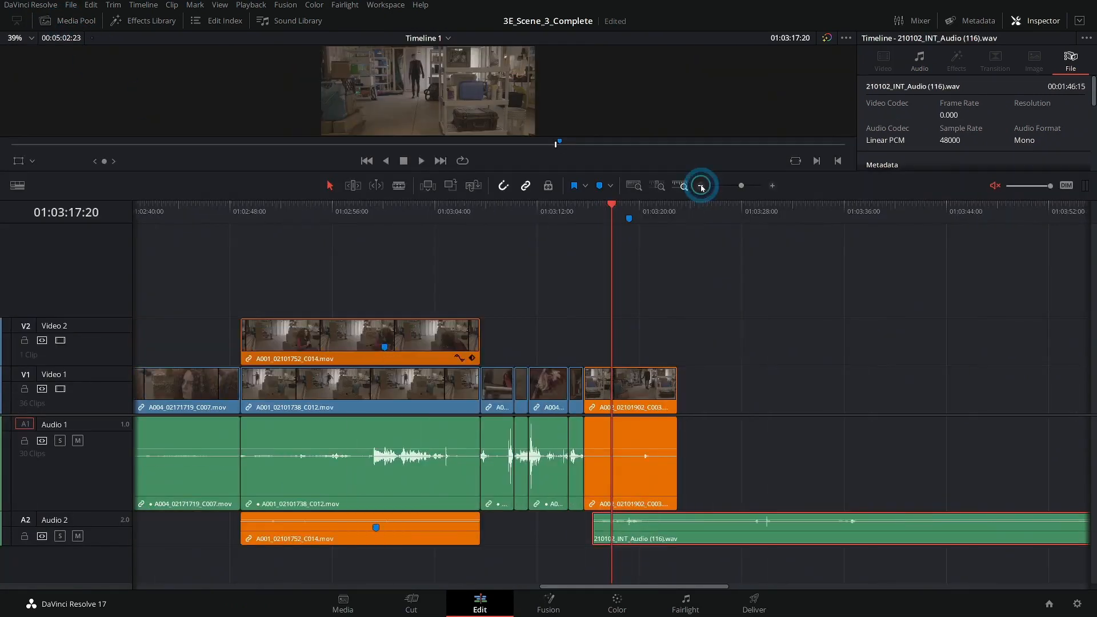
left_click(701, 186)
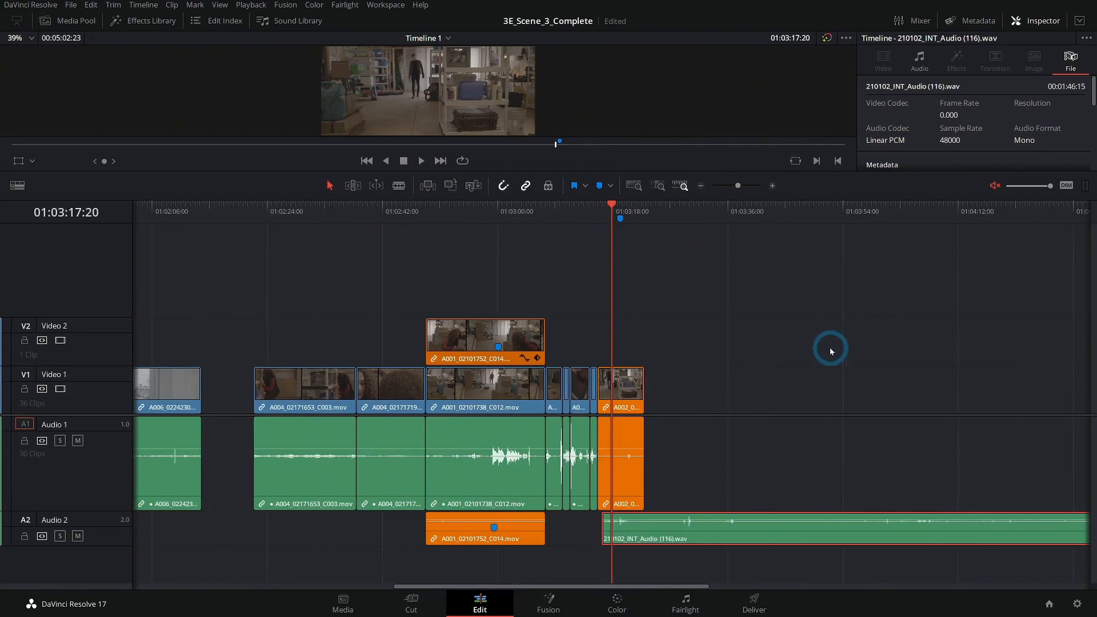
scroll(545, 344, "down", 2)
scroll(546, 344, "right", 3)
scroll(486, 341, "left", 1)
left_click(291, 395)
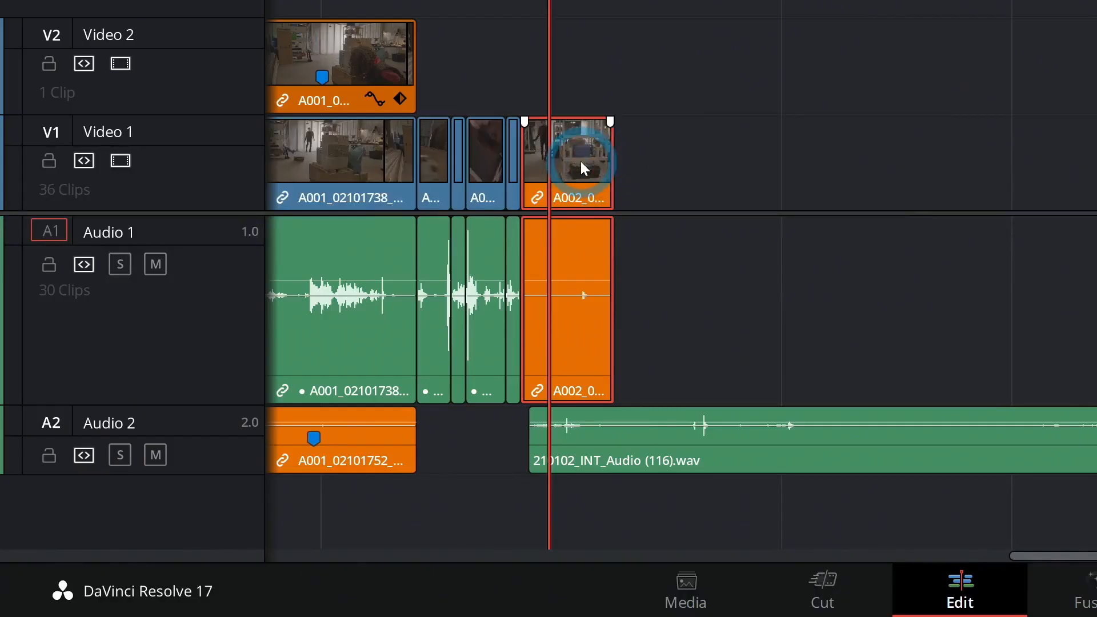
key("Up")
key("Up")
left_click(580, 165)
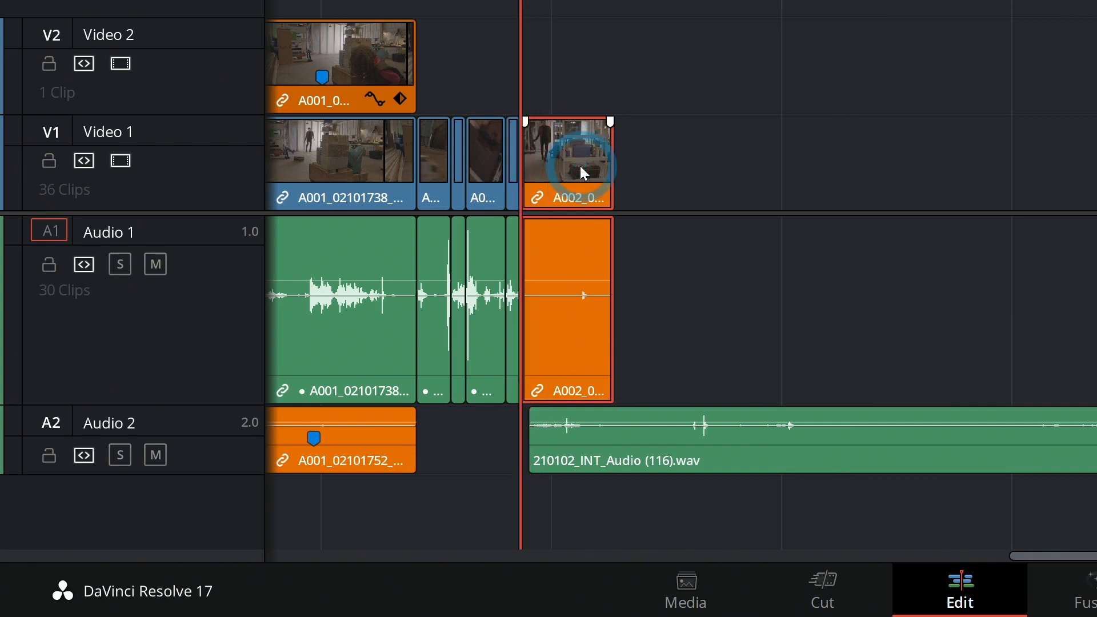
key("m")
Reposition the Shot 9a Take 3 clip along Video 1 over the 210102_INT_Audio (116) clip.
left_click(564, 206)
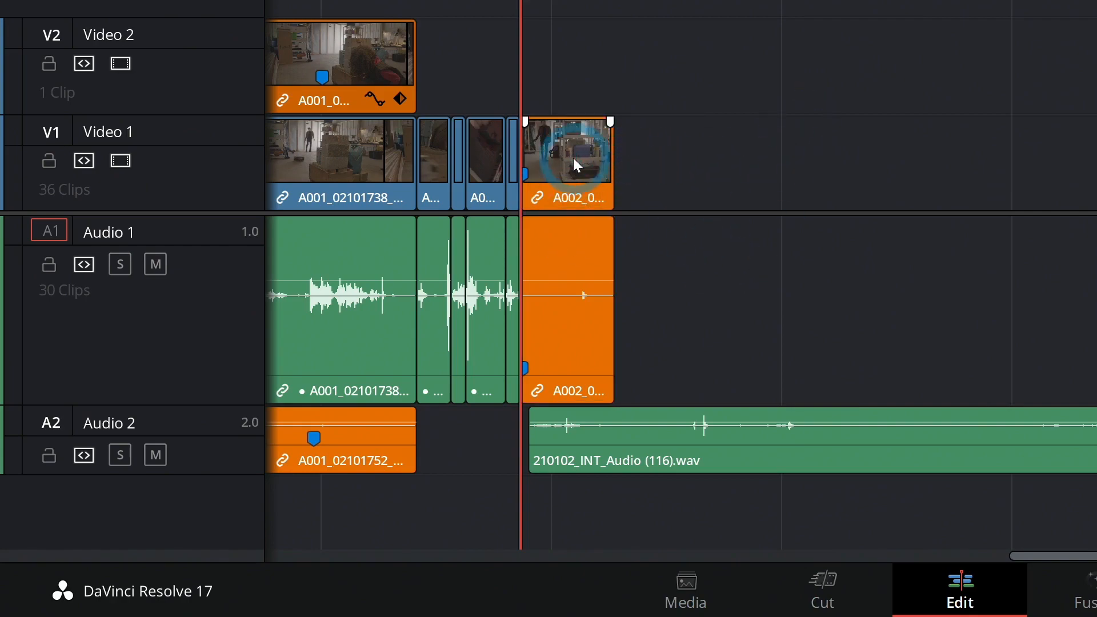
key("Delete")
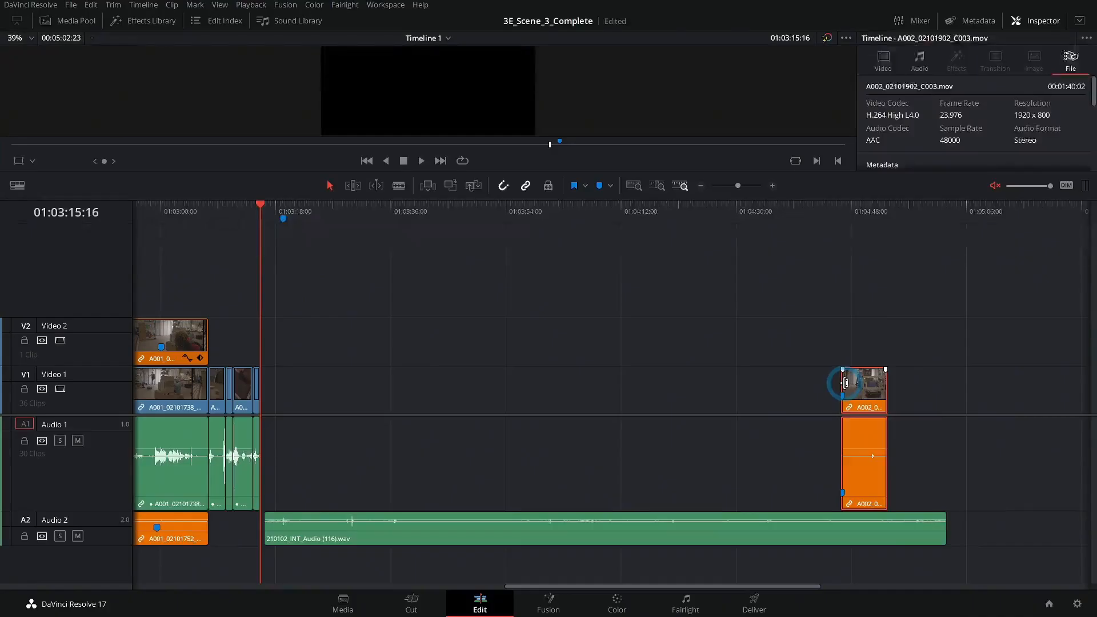
left_click_drag(839, 388, 425, 393)
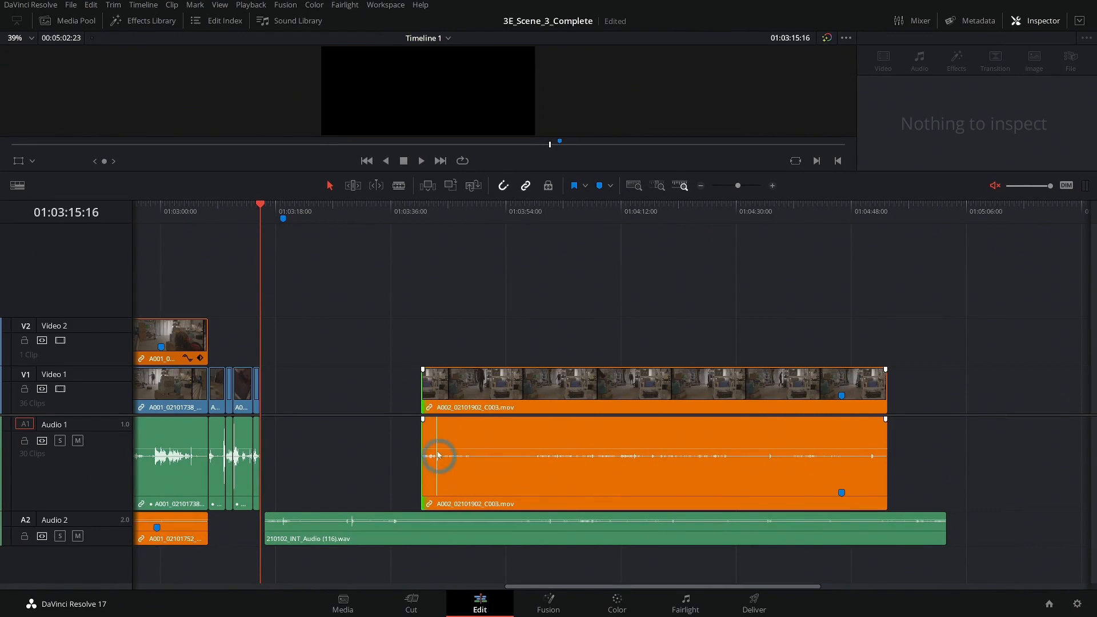
Turn timeline audio on, zoom in and scrub to the clap in the 210102_INT_Audio (116) clip.
left_click_drag(337, 221, 349, 244)
left_click(995, 185)
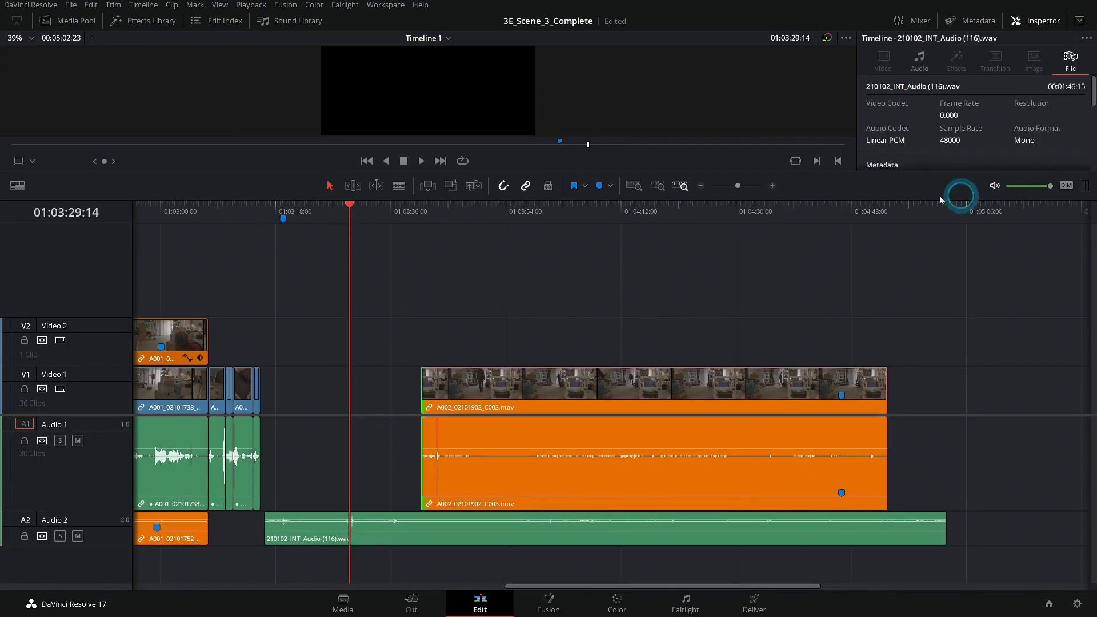
left_click(771, 186)
left_click_drag(612, 215, 618, 223)
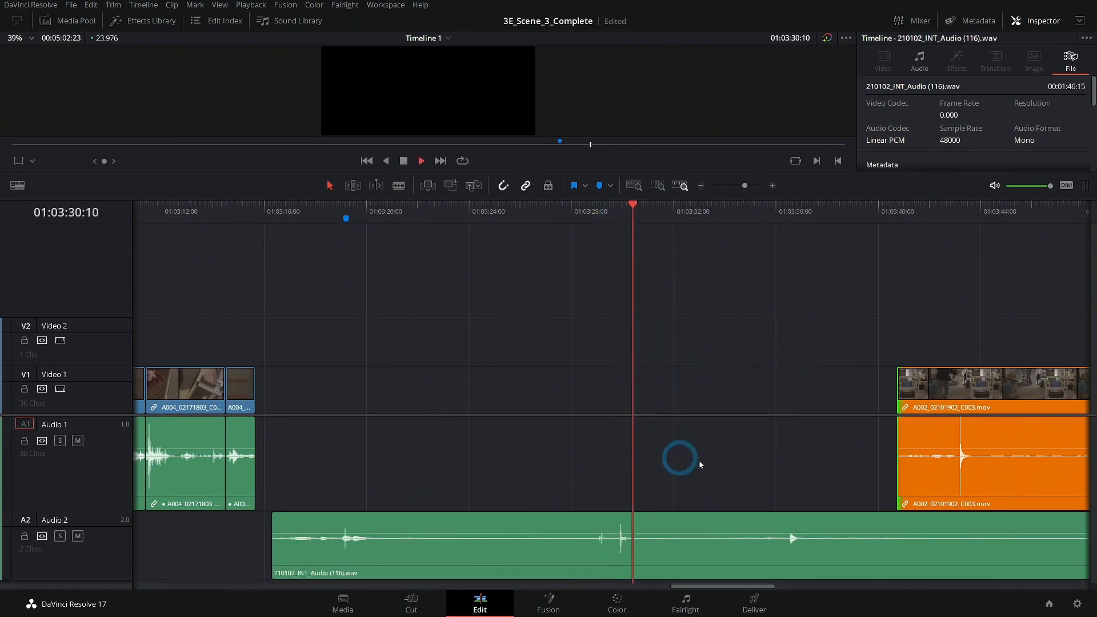
Slide the Shot 9a Take 3 video clip left so its clap sits near the playhead, zooming in closely.
left_click_drag(918, 396, 581, 396)
left_click(620, 214)
left_click(773, 185)
left_click(773, 185)
left_click(773, 185)
left_click(772, 185)
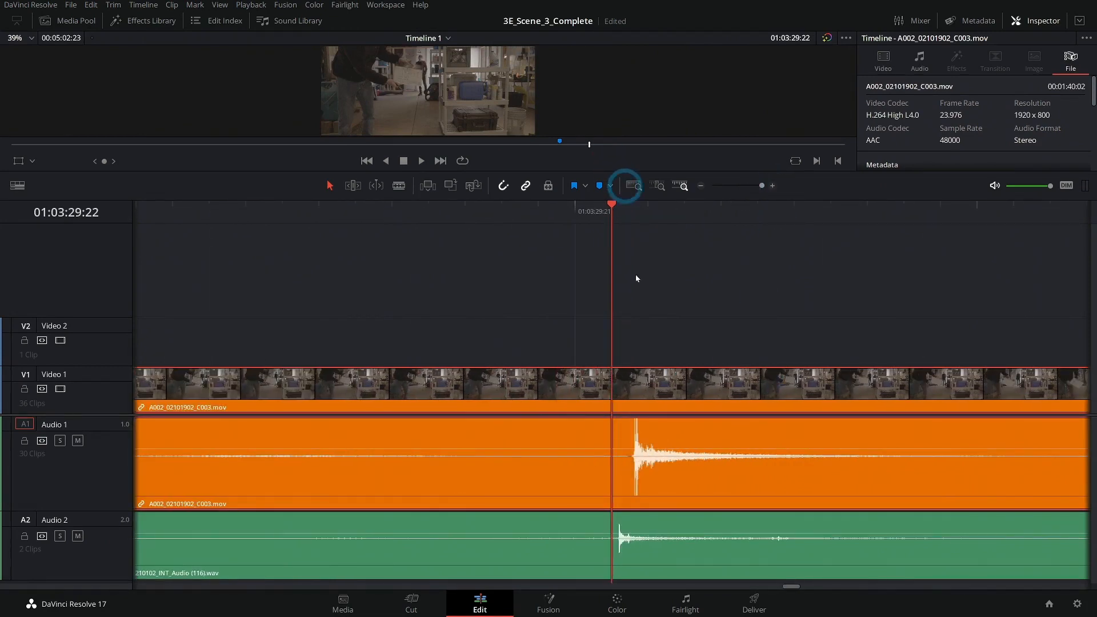
Nudge the video and Audio 2 clips so their clap spikes line up exactly.
left_click_drag(658, 407, 635, 403)
mouse_move(646, 525)
left_mouse_down()
mouse_move(620, 530)
mouse_move(658, 525)
left_mouse_up()
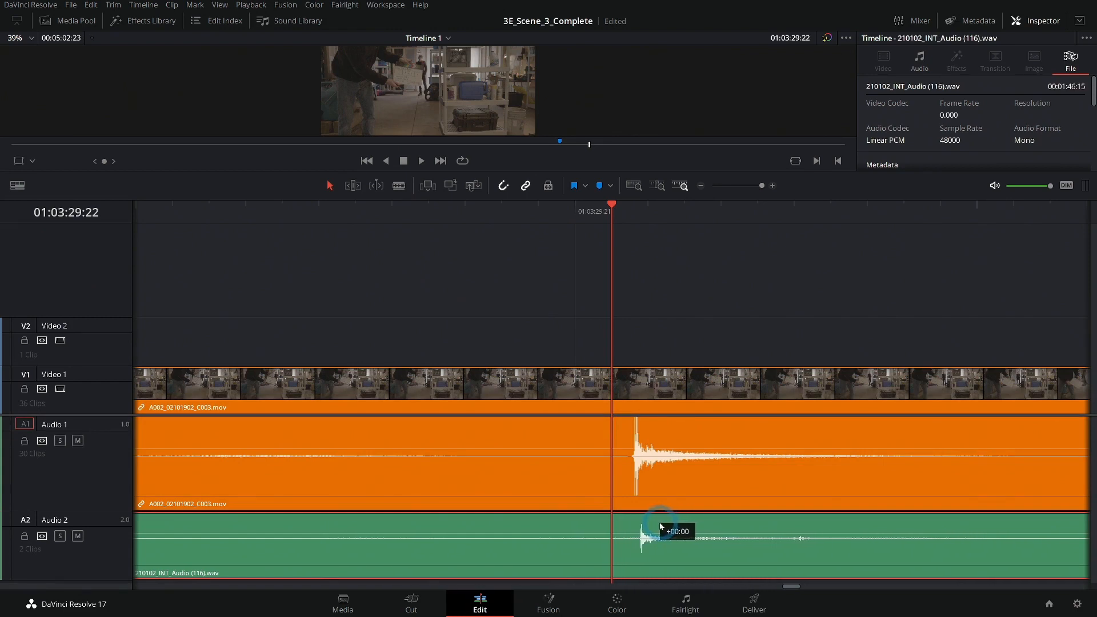
Play back the Shot 9a Take 3 clip with the 210102_INT_Audio (116) clip to check the sync.
left_click_drag(656, 526, 656, 525)
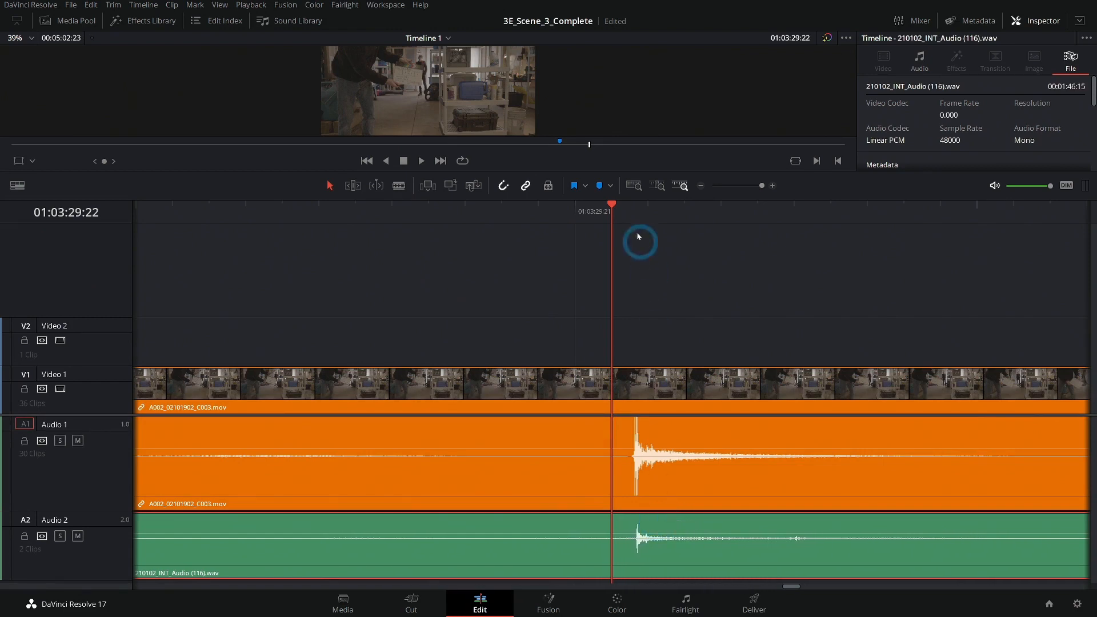
key("space")
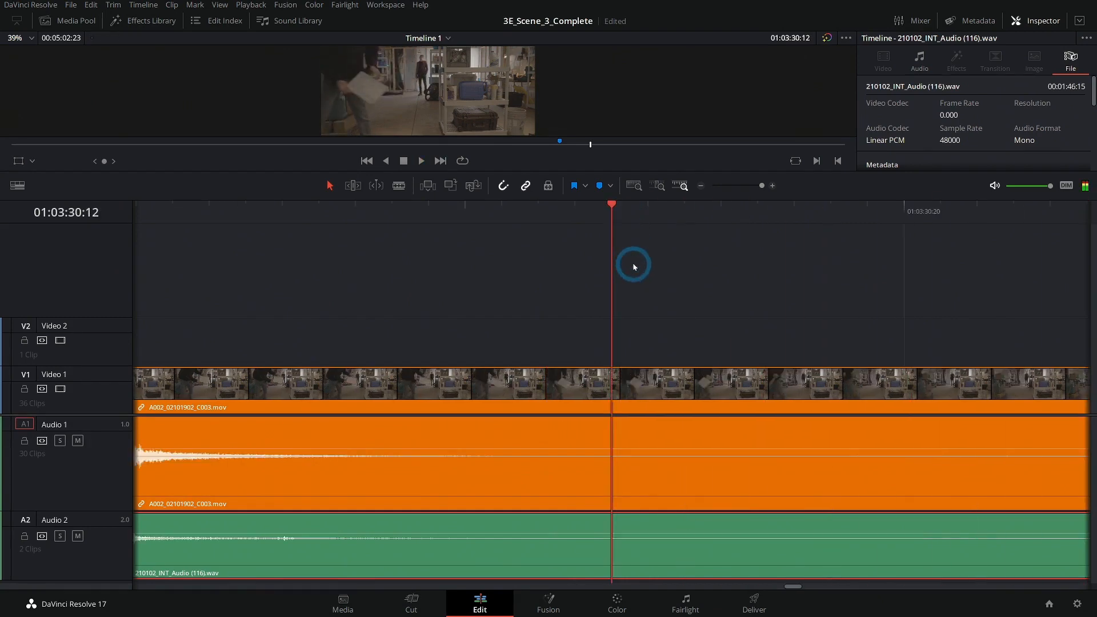
left_click(700, 186)
left_click(700, 186)
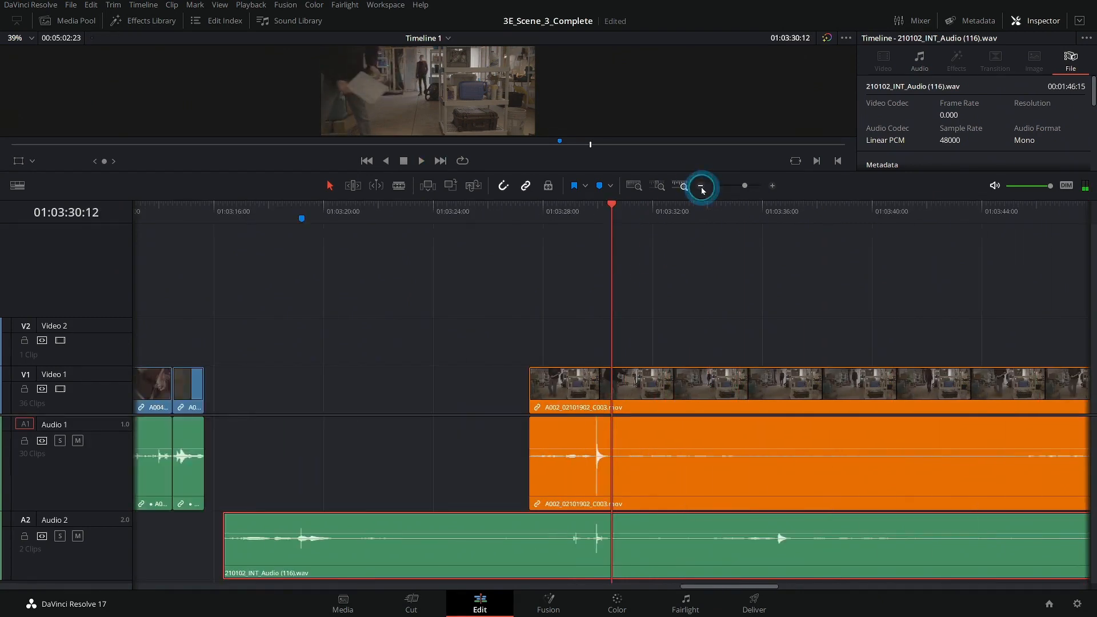
left_click_drag(554, 301, 546, 303)
left_click_drag(828, 328, 533, 321)
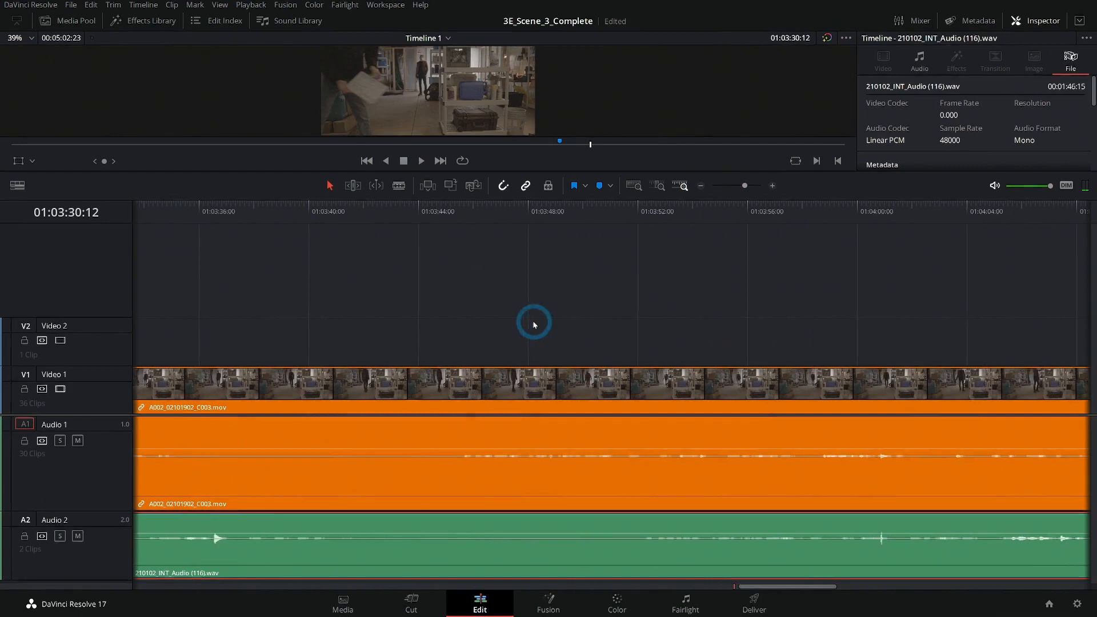
left_click(547, 216)
key("space")
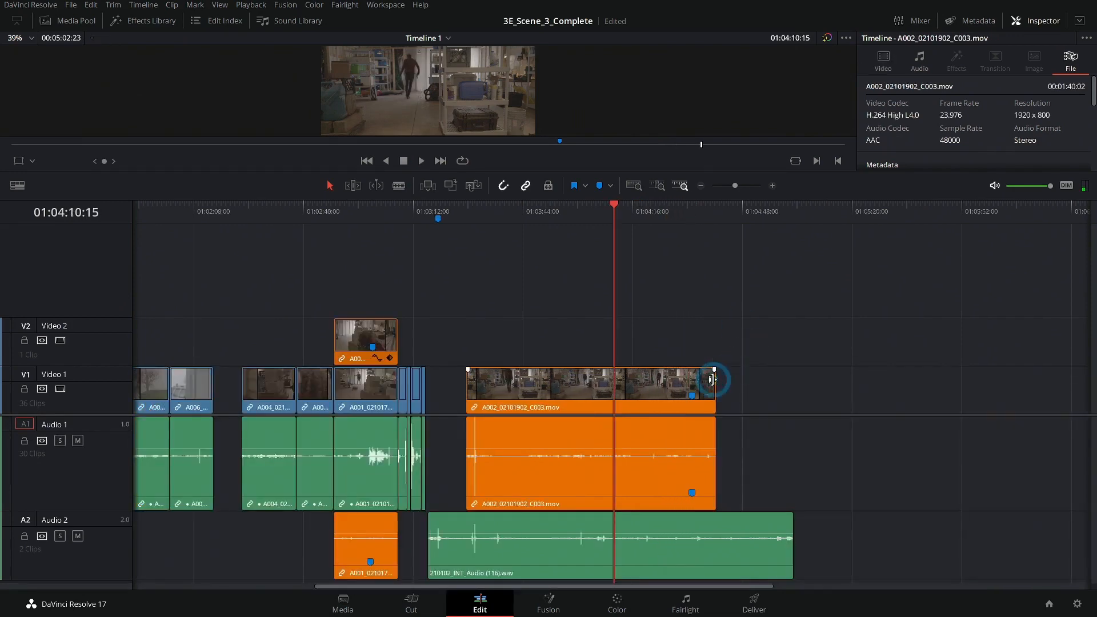
Replace the camera audio with the 210102_INT_Audio (116) clip, trimmed to the video's length and moved onto Audio 1.
left_click(662, 533)
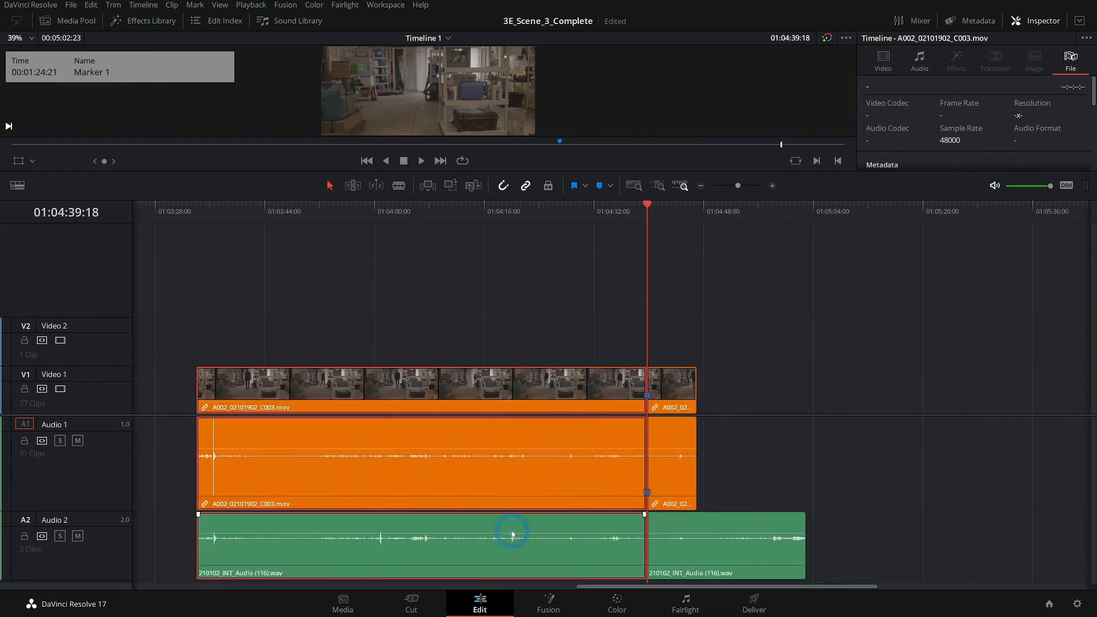
left_click(631, 473)
key("Delete")
left_click(703, 287)
left_click_drag(795, 526, 697, 526)
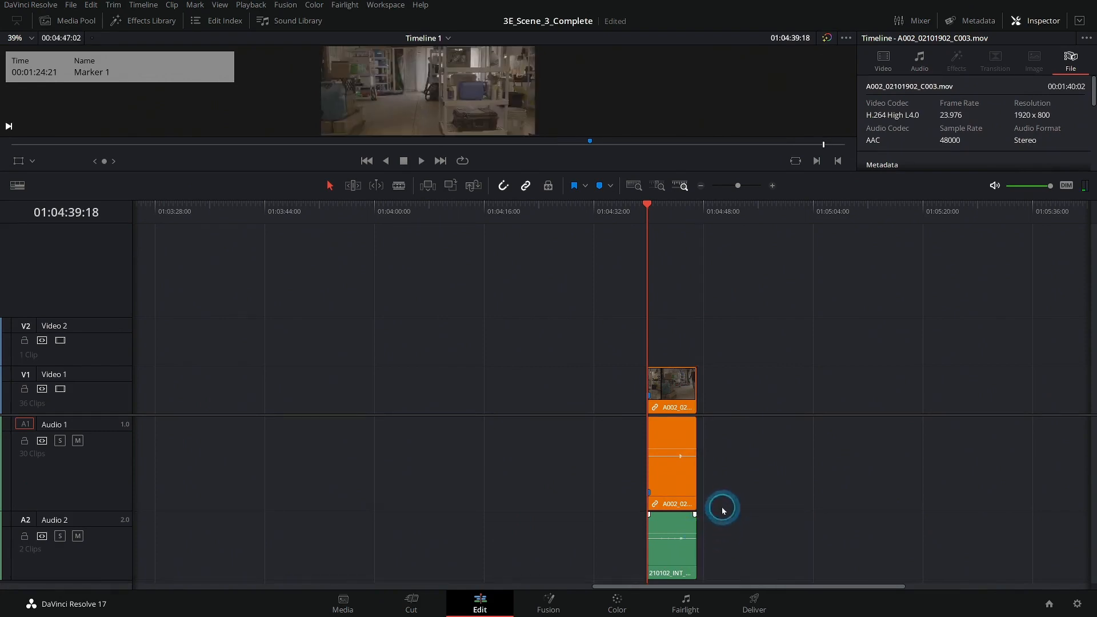
left_click(621, 557)
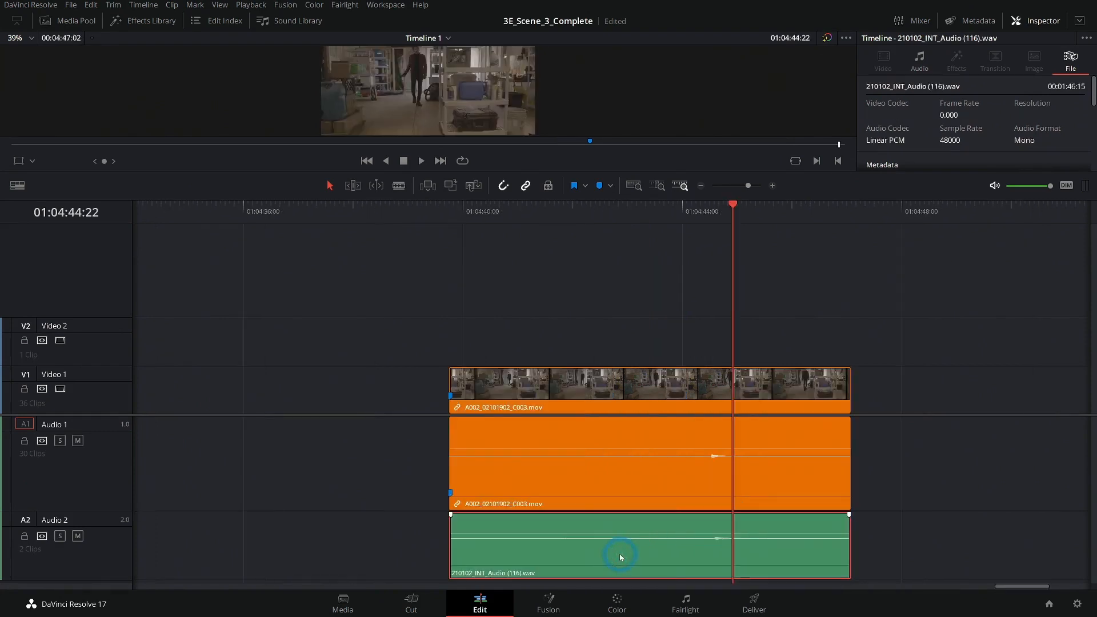
key("alt+Up")
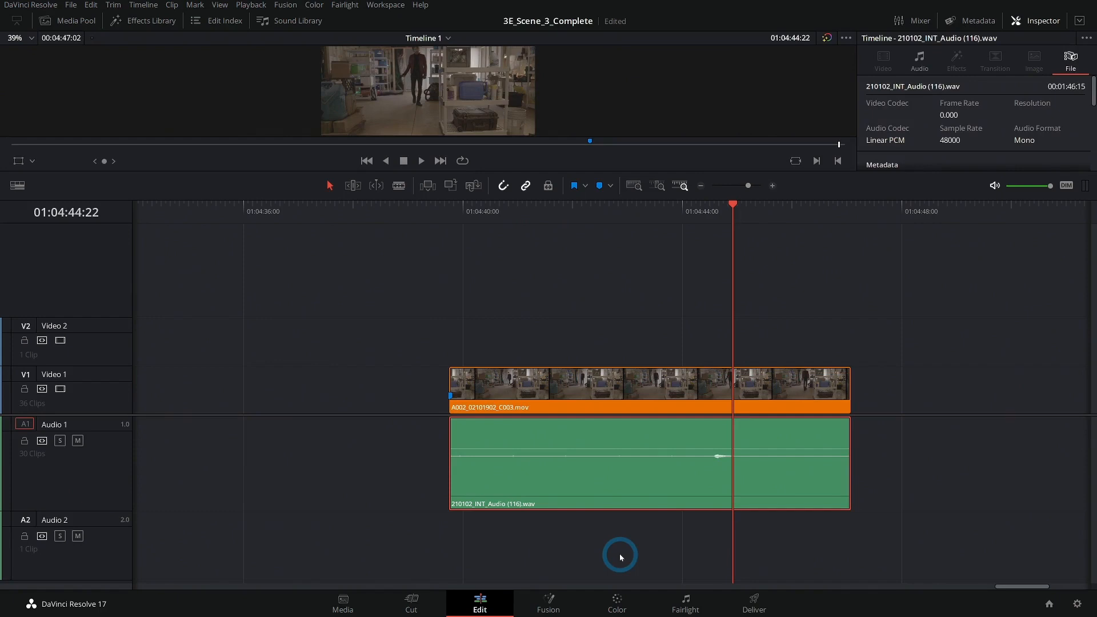
Link the Shot 9a Take 3 video clip with the synced 210102_INT_Audio (116) clip.
left_click_drag(920, 346, 766, 473)
right_click(565, 415)
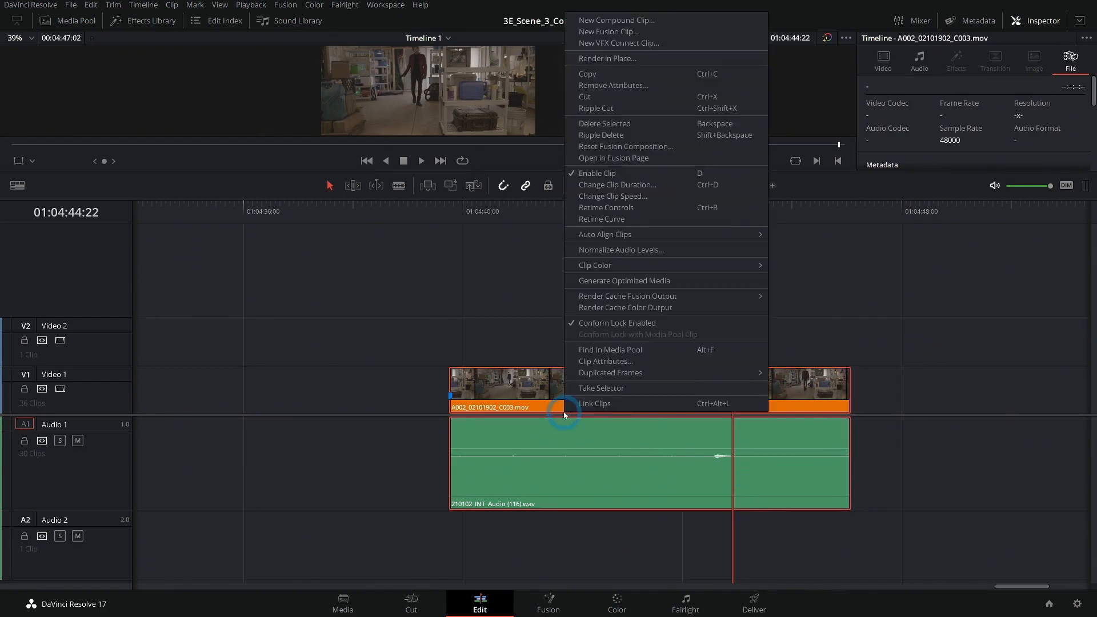
left_click(591, 403)
left_click(542, 297)
Raise the volume of the linked 210102_INT_Audio (116) clip and play it back.
left_click(456, 211)
left_click(506, 277)
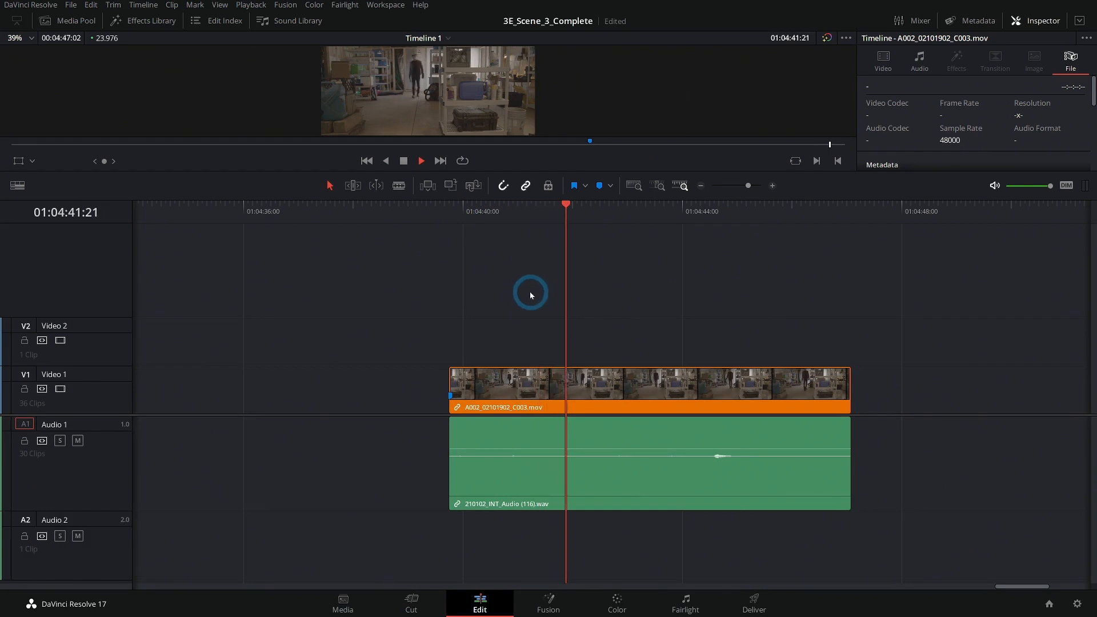
left_click(631, 449)
left_click_drag(629, 450, 634, 419)
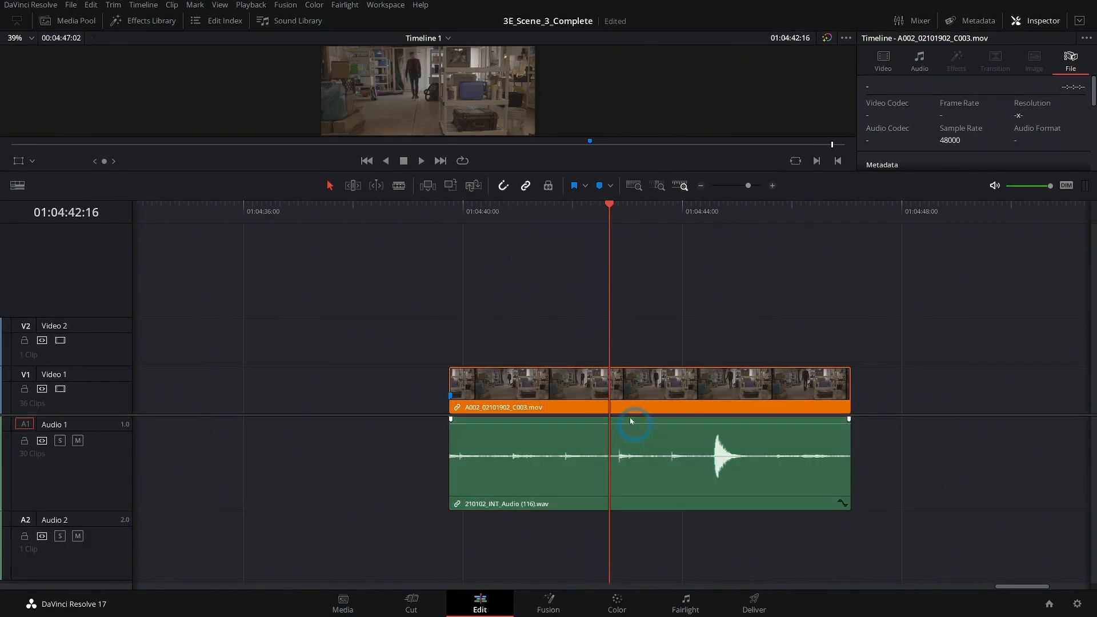
left_click(502, 208)
key("space")
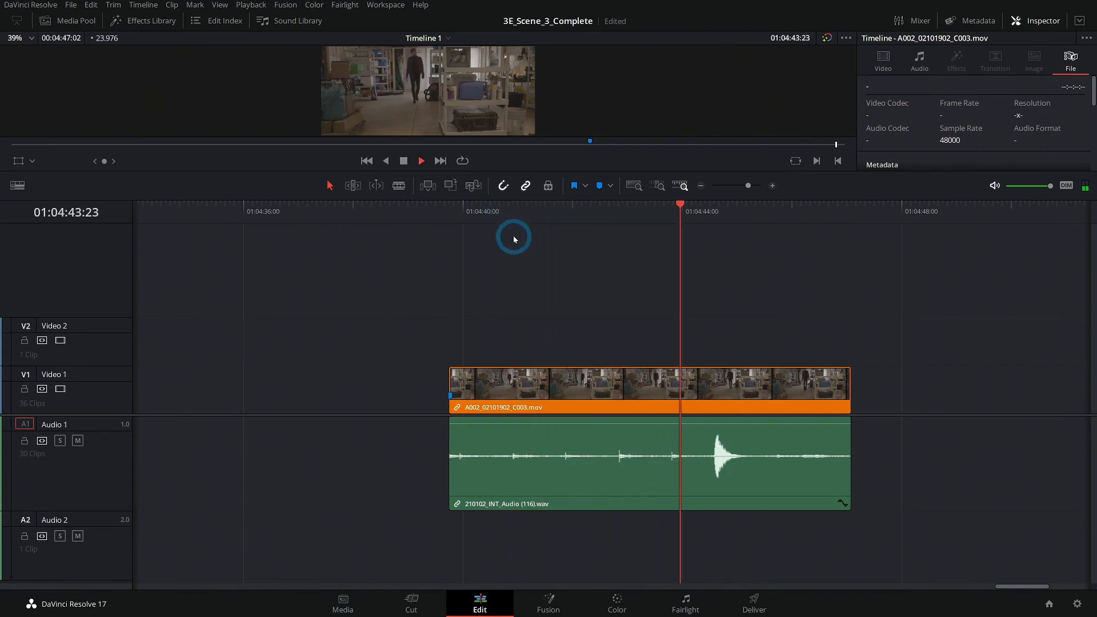
key("space")
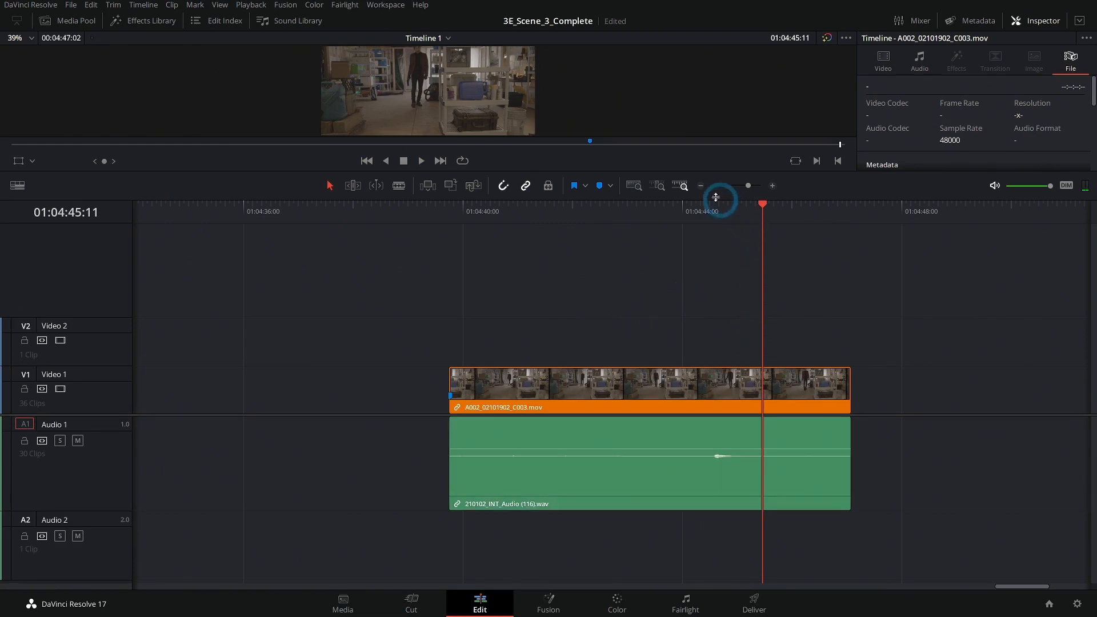
Move the synced Shot 9a Take 3 clip left to sit right after the preceding clips on Video 1.
left_click(700, 187)
left_click(701, 186)
left_click(701, 187)
left_click(700, 186)
left_click(640, 392)
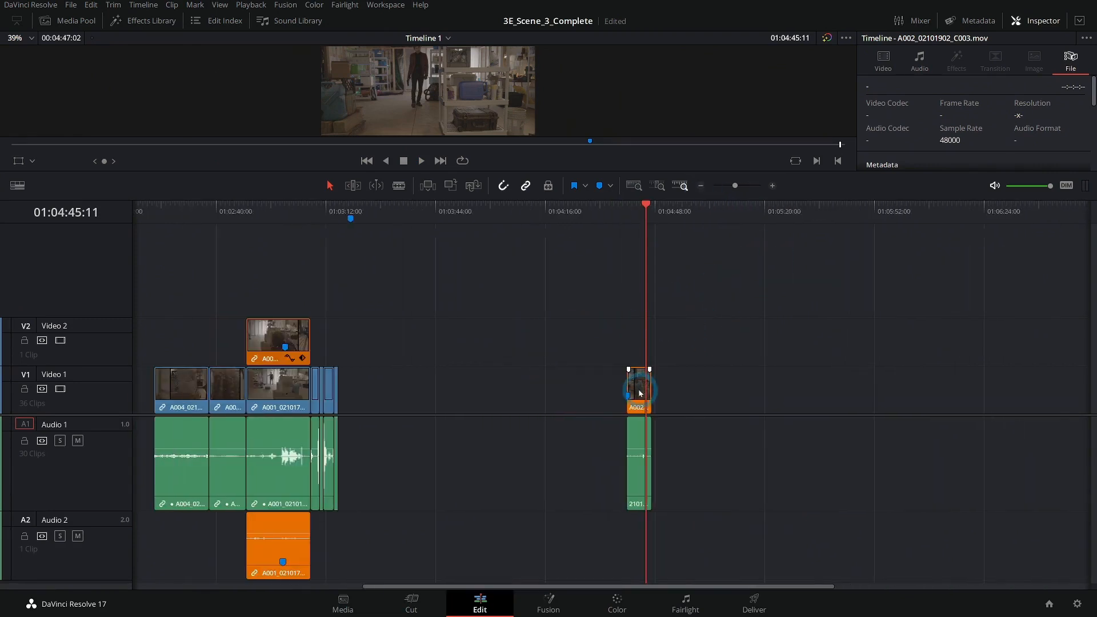
left_click_drag(639, 388, 453, 387)
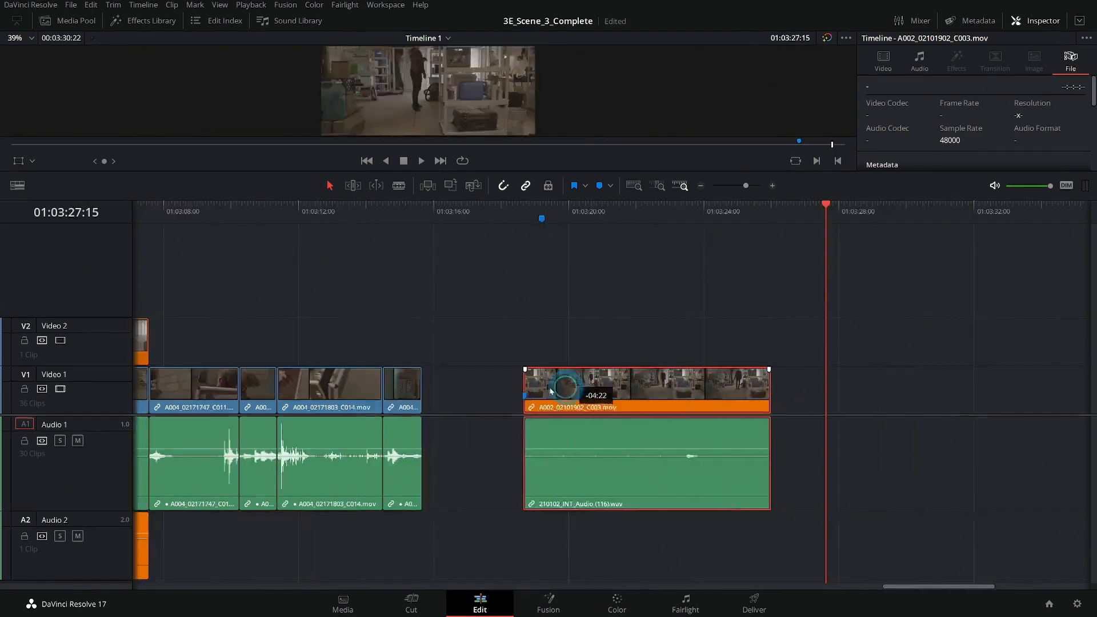
left_click_drag(566, 392, 500, 394)
left_click(497, 211)
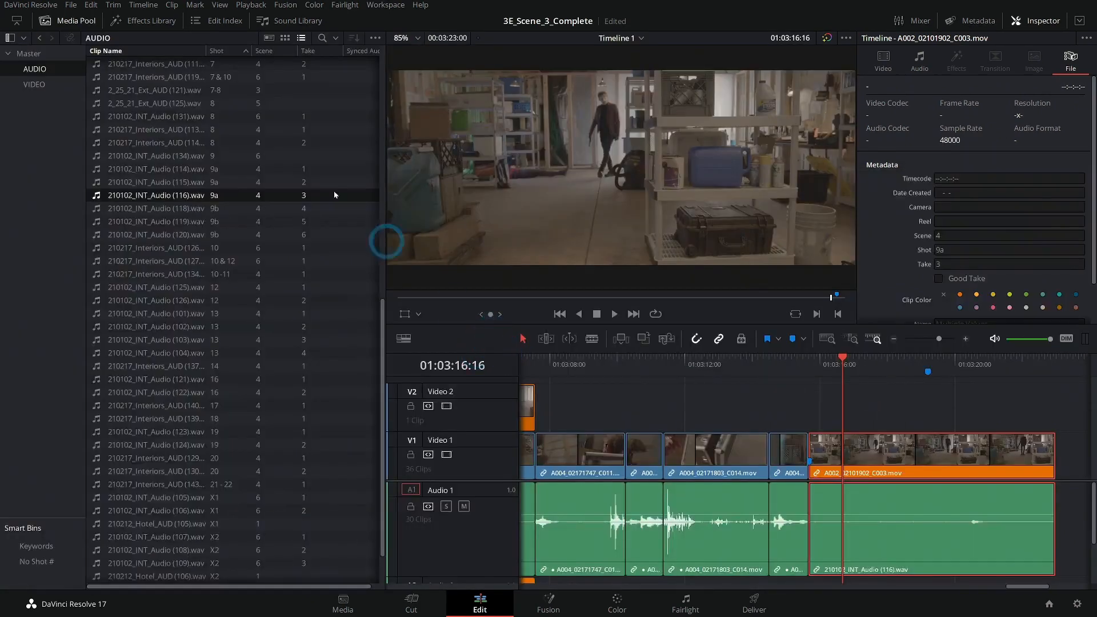
Show the Video bin as thumbnails and open Scene 4, Shot 9b, Take 1 in the source viewer.
left_click(35, 84)
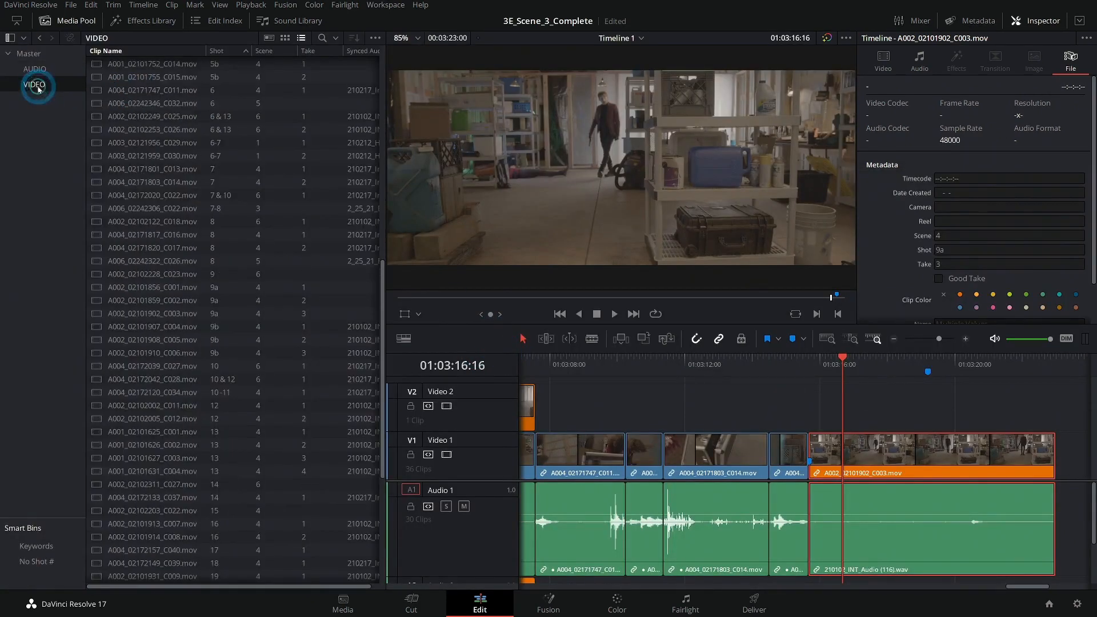
left_click(274, 37)
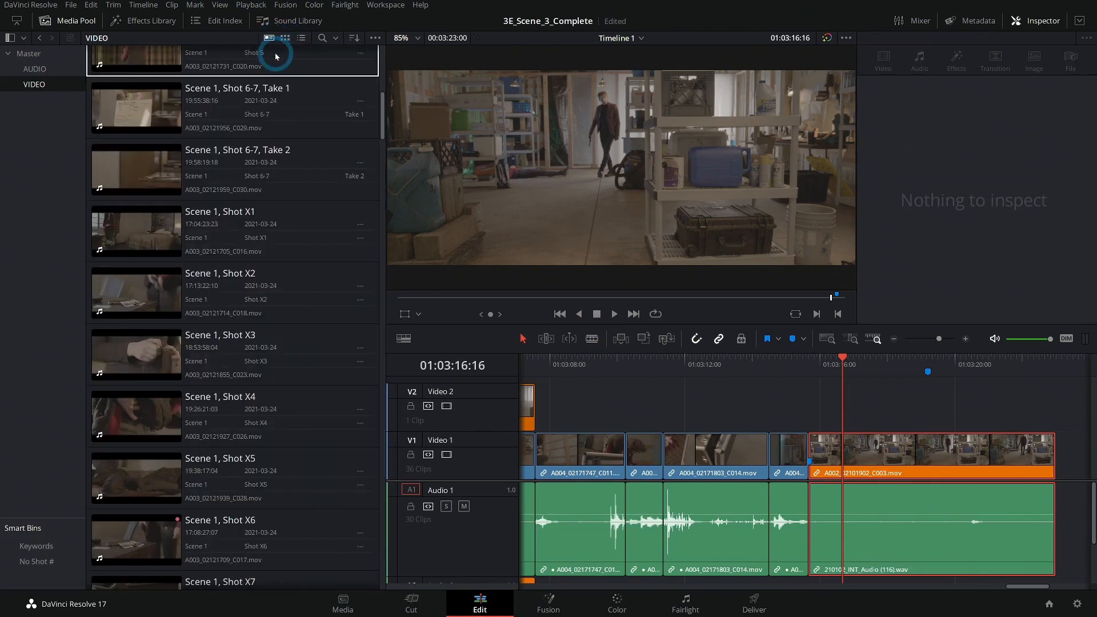
left_click(371, 169)
scroll(308, 246, "down", 15)
left_click(287, 311)
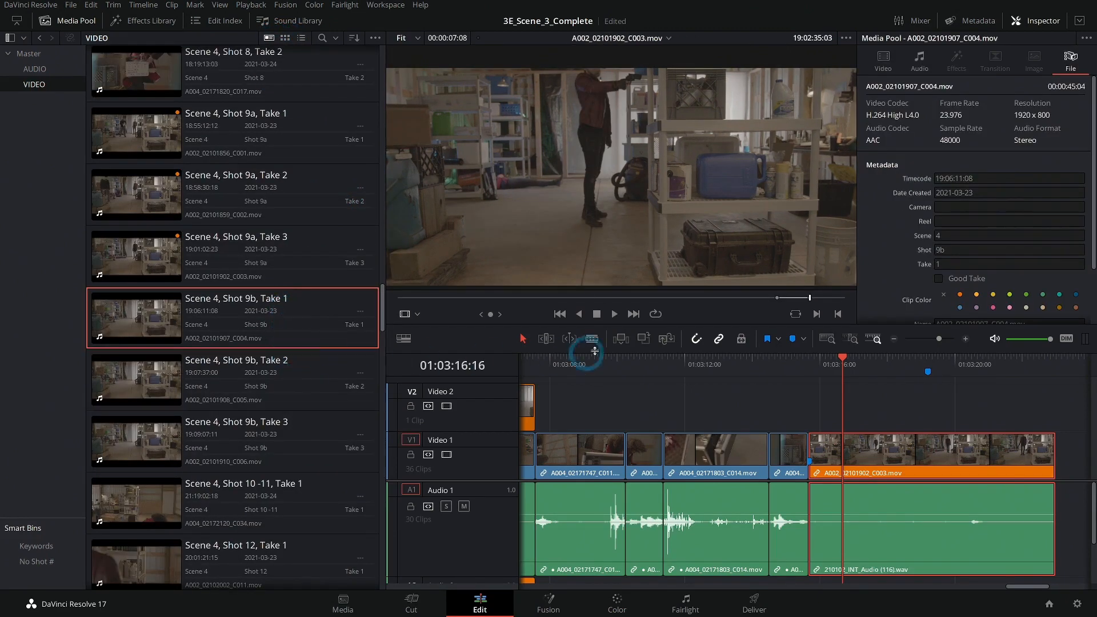
double_click(134, 313)
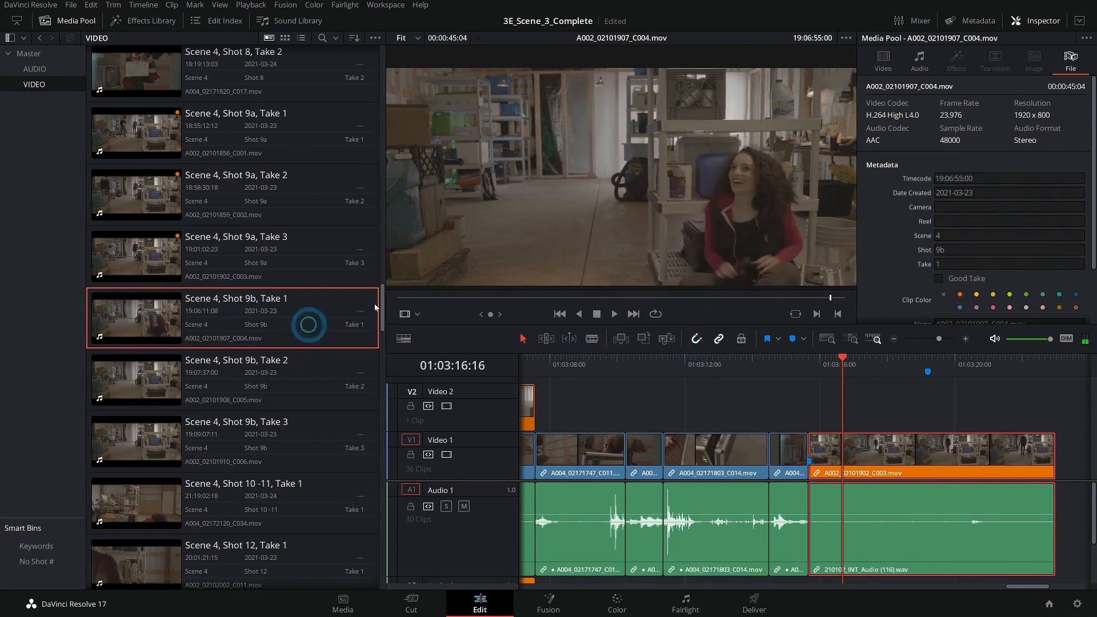
Hide the Inspector to display the source and timeline viewers side by side.
left_click(916, 70)
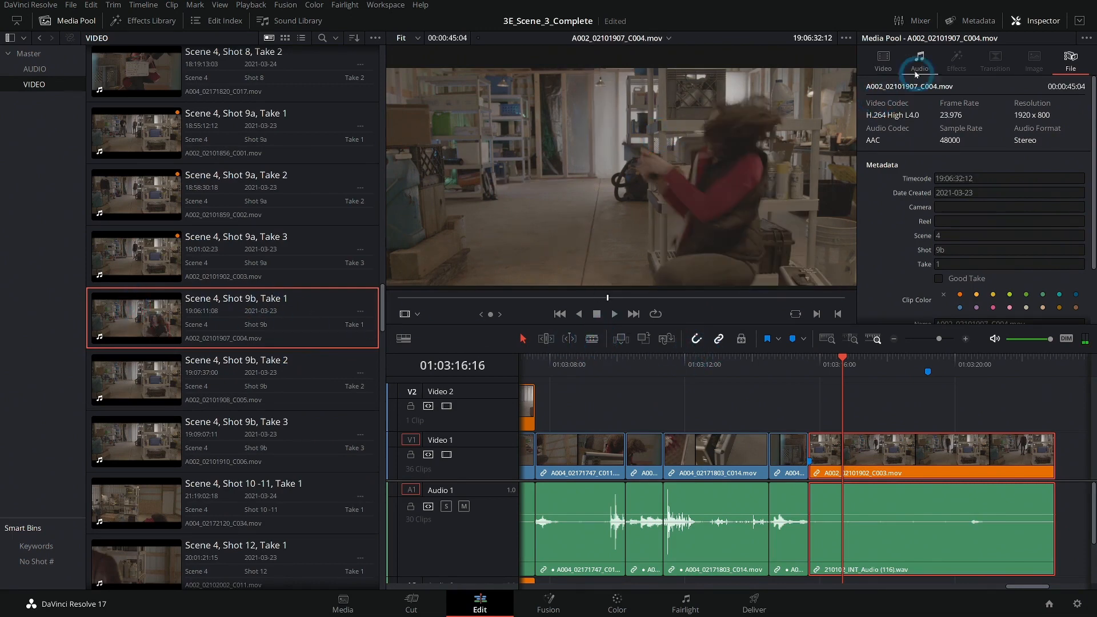
left_click(1030, 21)
left_click(1035, 25)
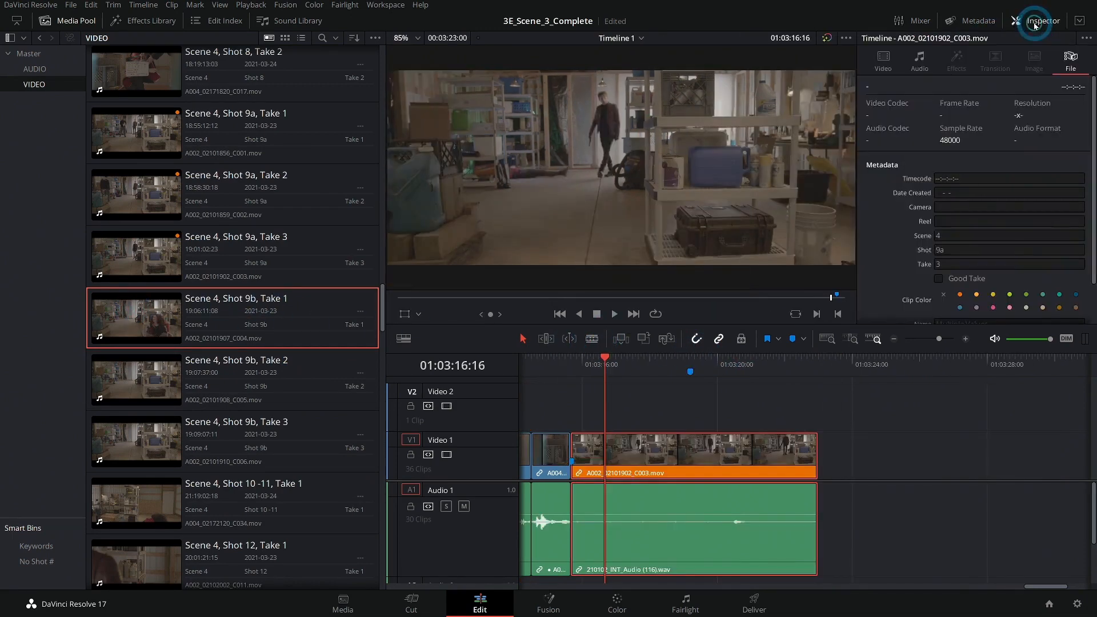
double_click(291, 301)
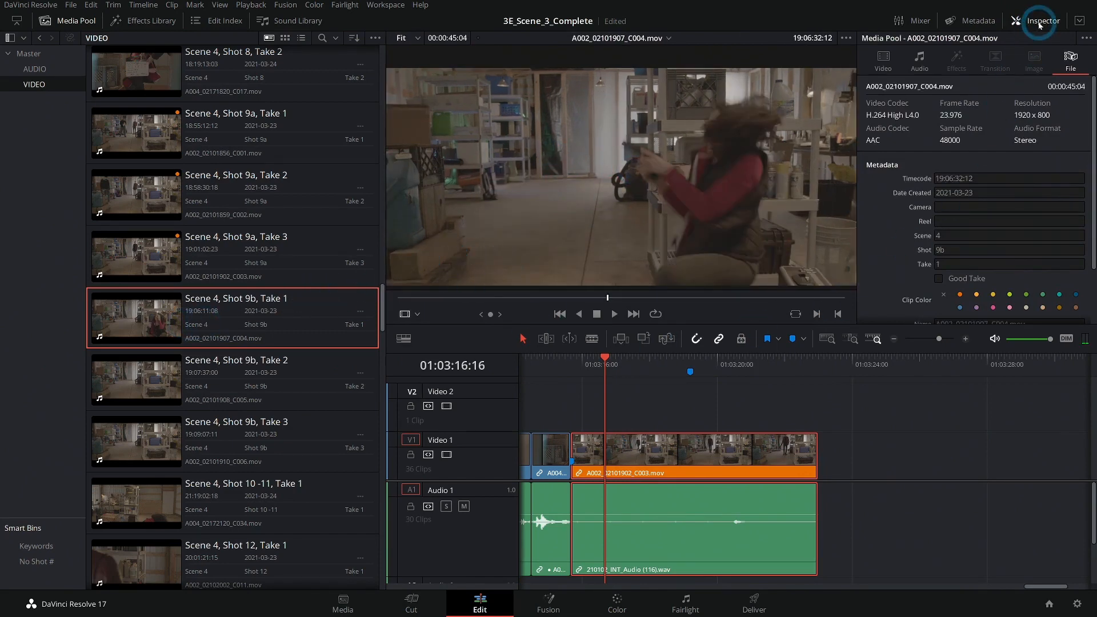
left_click(1040, 24)
Preview Scene 4, Shot 9b, Take 3 in the source viewer.
scroll(597, 228, "down", 3)
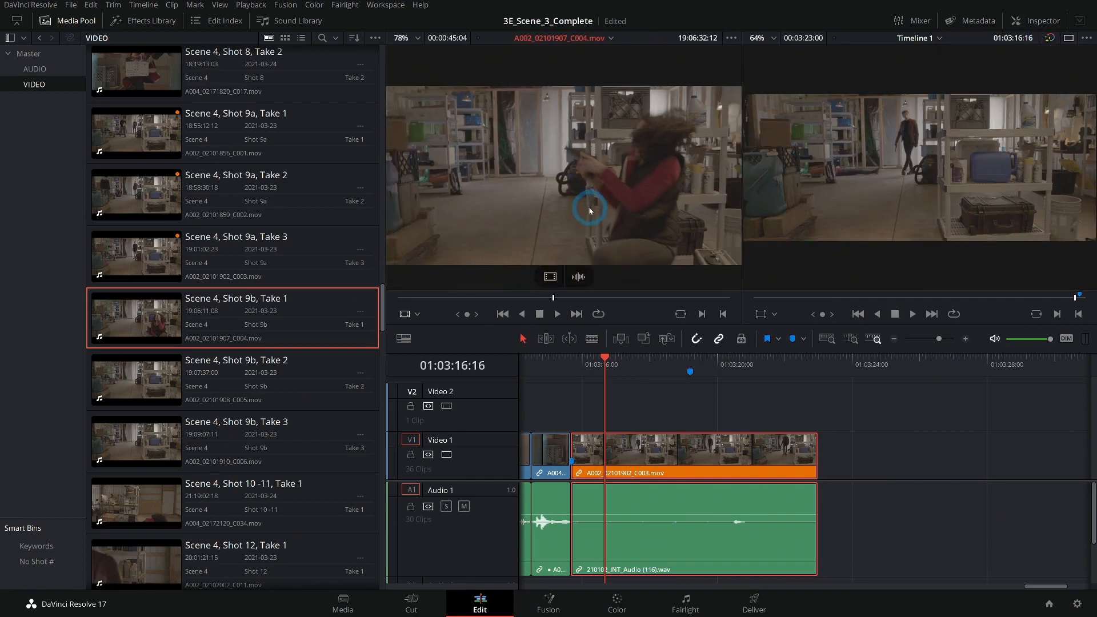
scroll(597, 194, "up", 1)
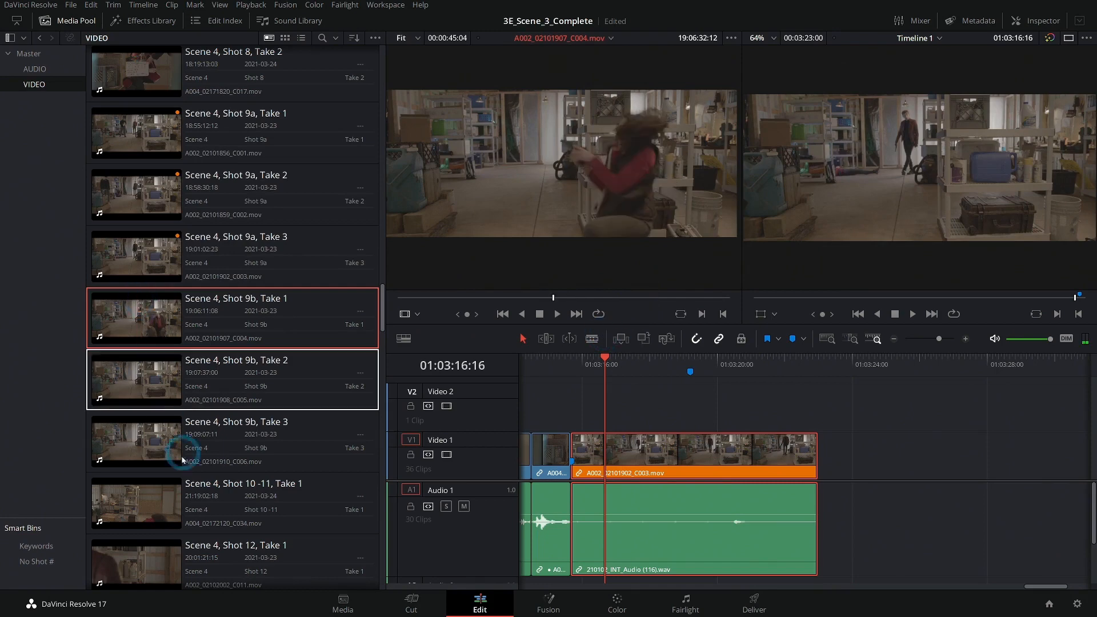
left_click(145, 445)
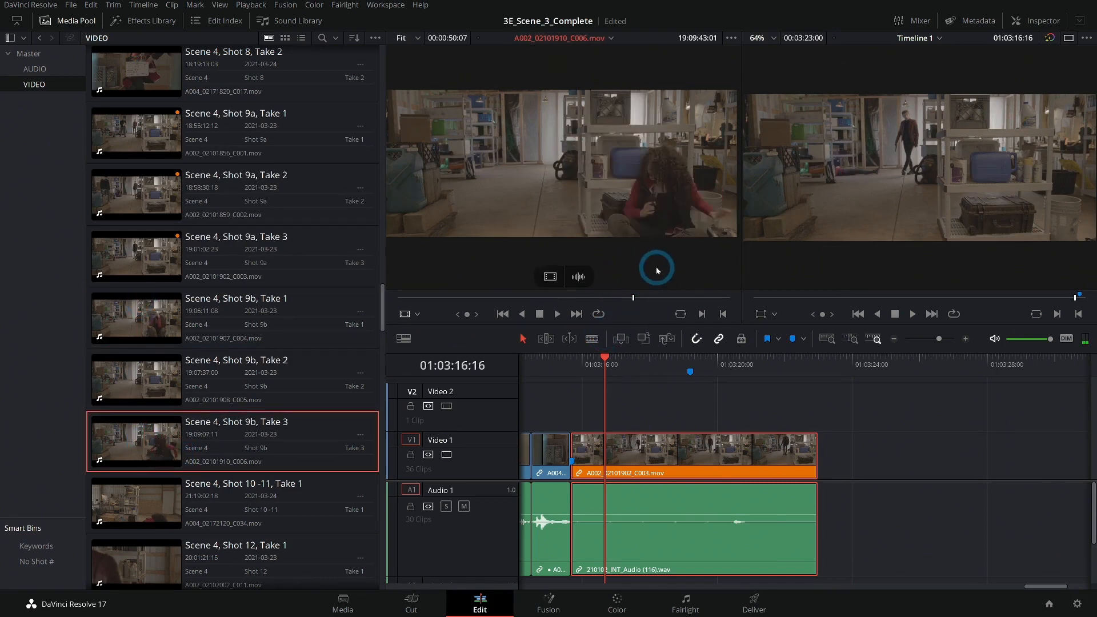
key("space")
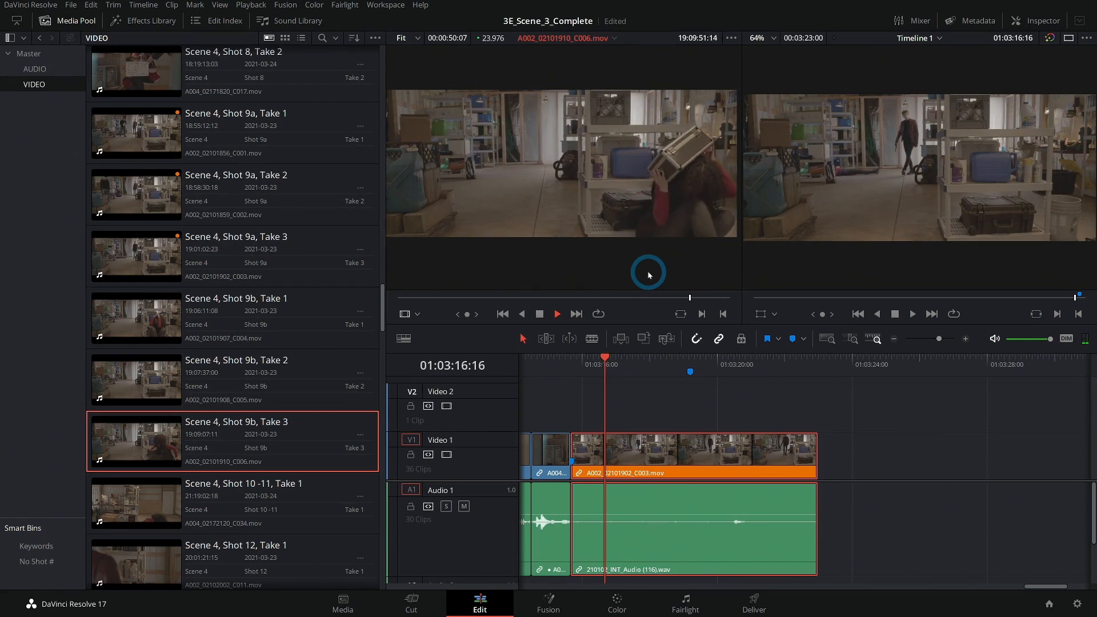
key("space")
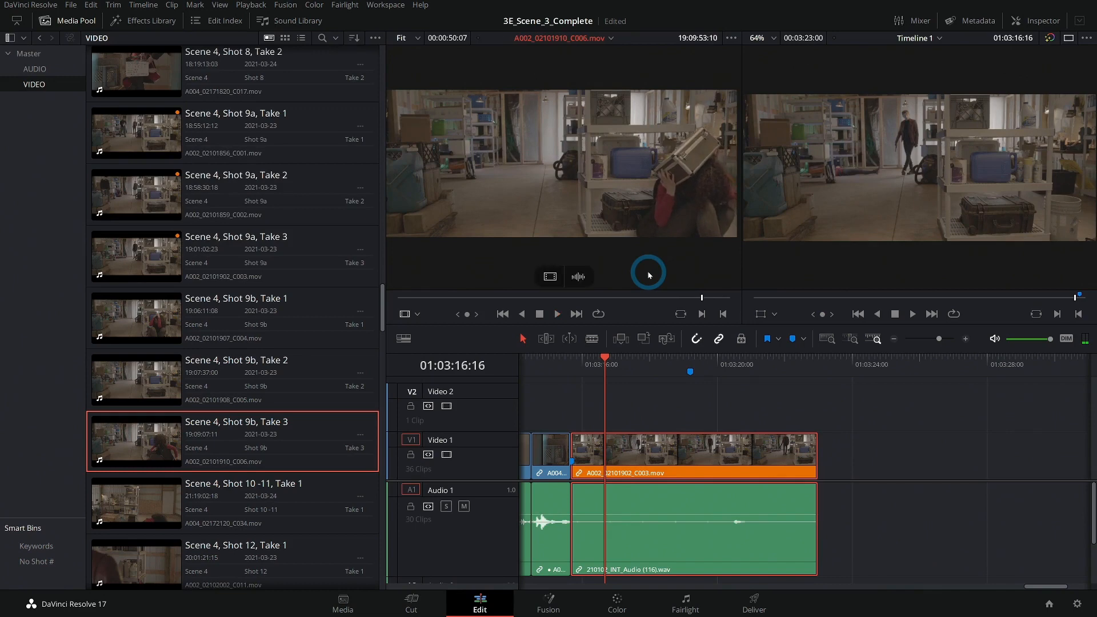
Play the timeline and scrub the Shot 9b Take 3 source clip to compare the action.
left_click(678, 391)
key("space")
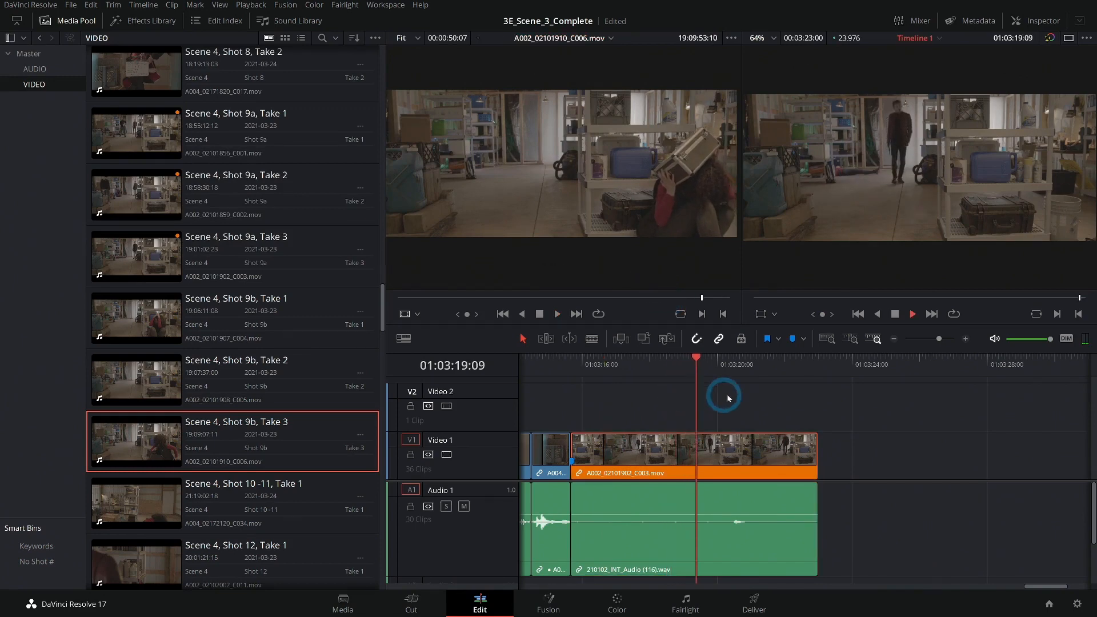
left_click(680, 395)
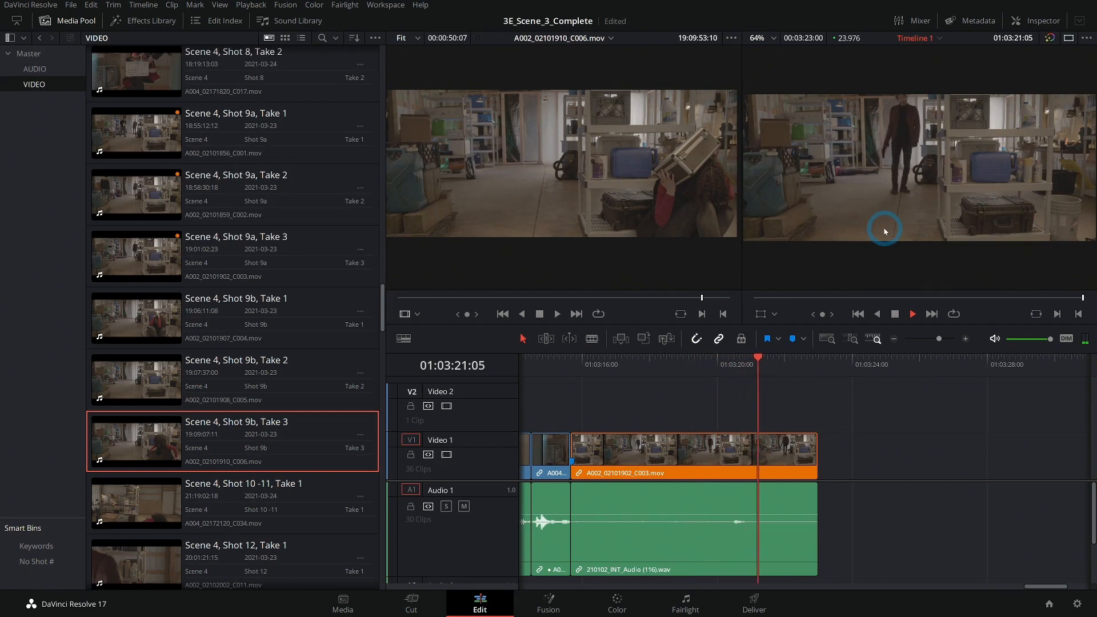
left_click_drag(795, 372, 679, 374)
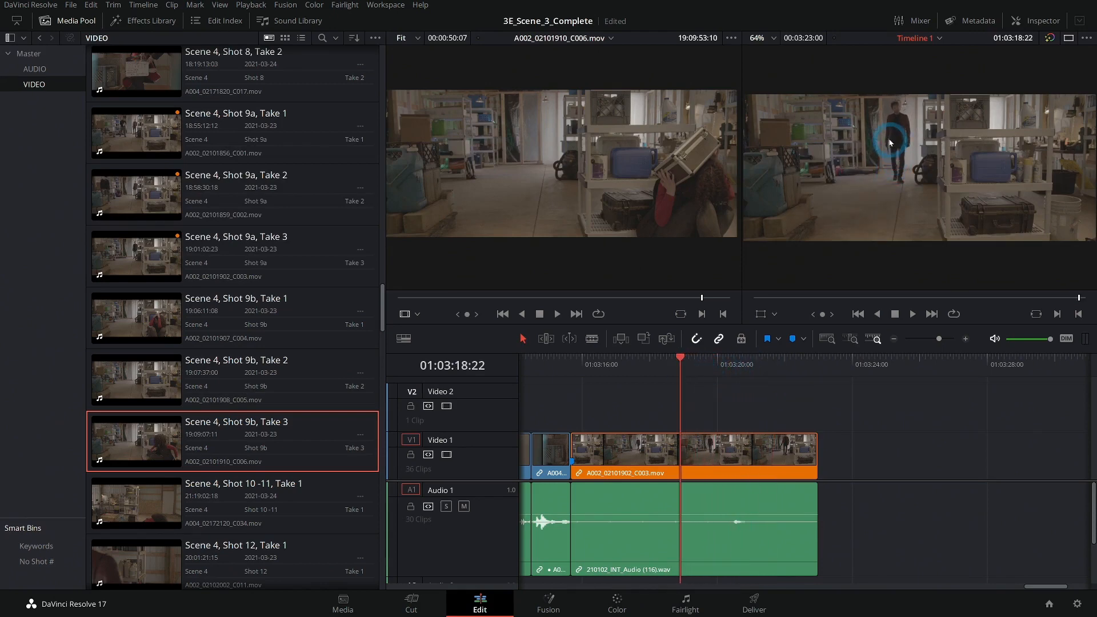
left_click(680, 300)
left_click(691, 216)
left_click_drag(667, 308, 697, 298)
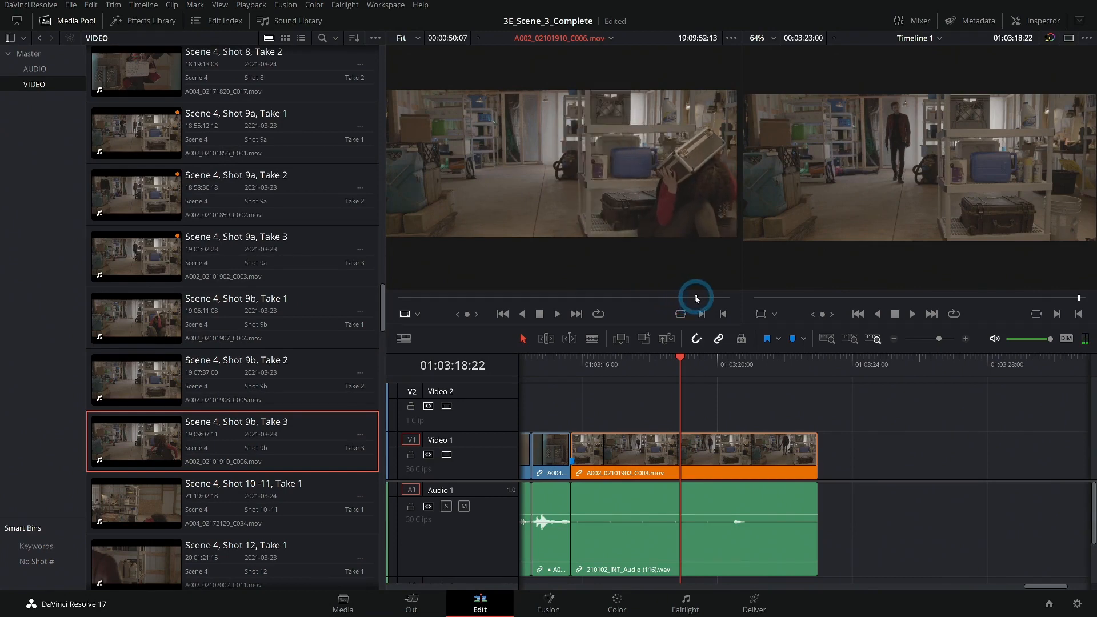
Scroll the Video bin and preview a later Scene 4 take in the source viewer.
scroll(306, 371, "down", 3)
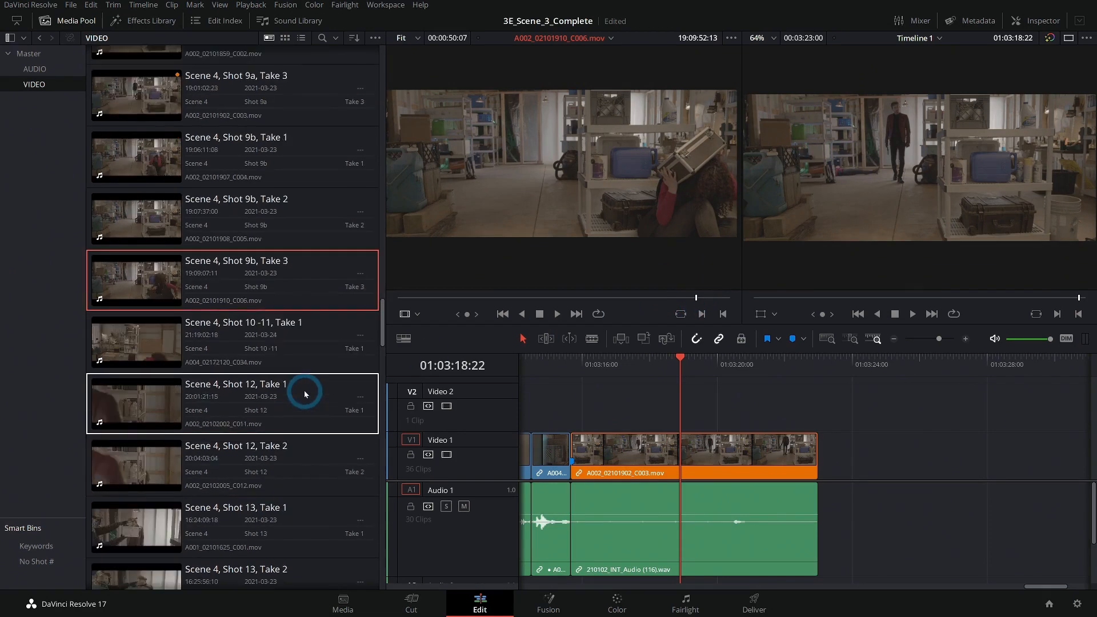
scroll(318, 384, "down", 6)
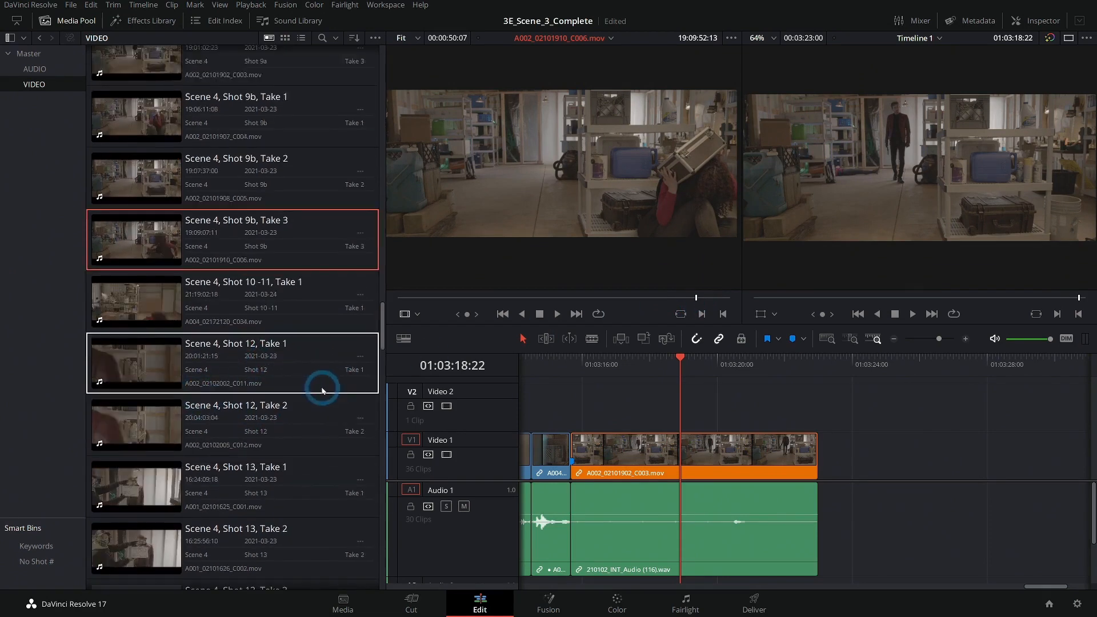
left_click(147, 441)
left_click_drag(510, 298, 666, 286)
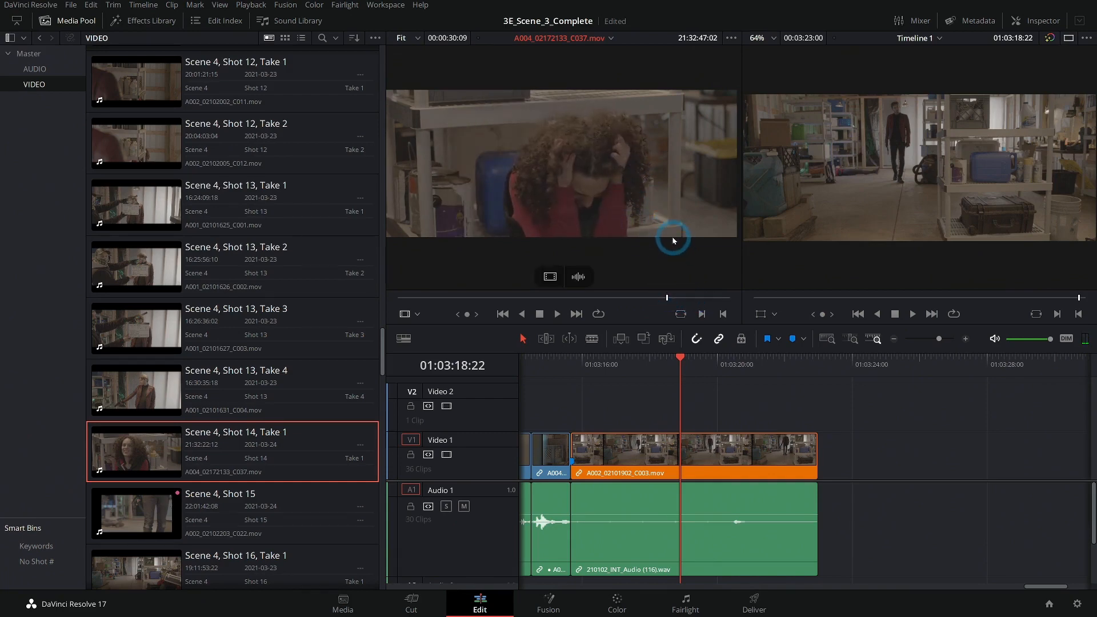
Browse the Video bin, load Scene 4, Shot 9b, Take 3 into the source viewer and play and scrub through it.
left_click(328, 381)
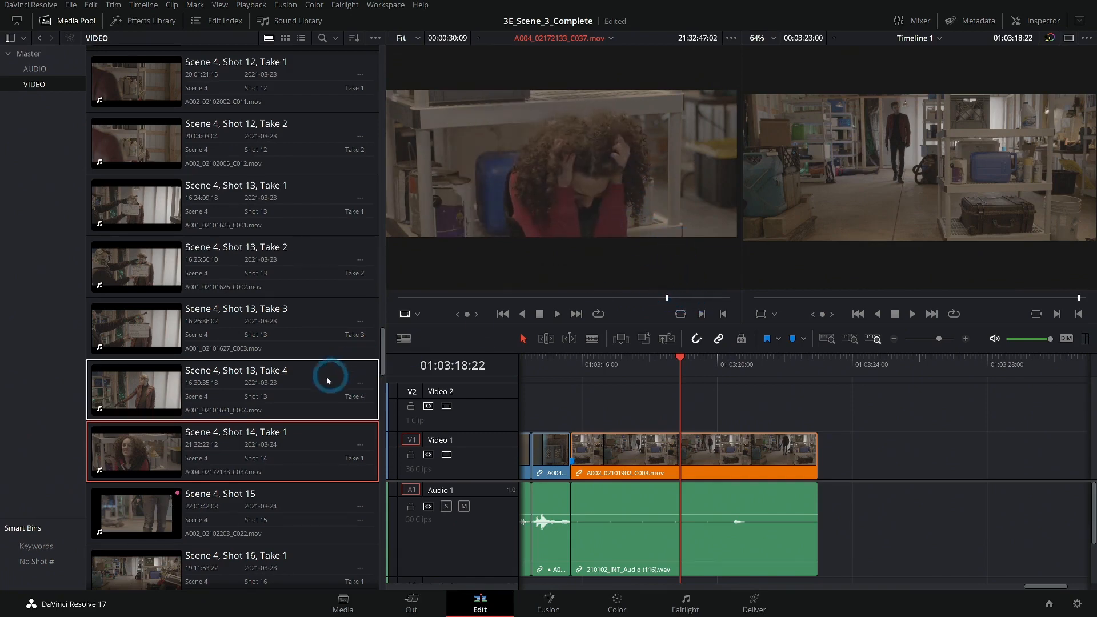
scroll(249, 282, "up", 8)
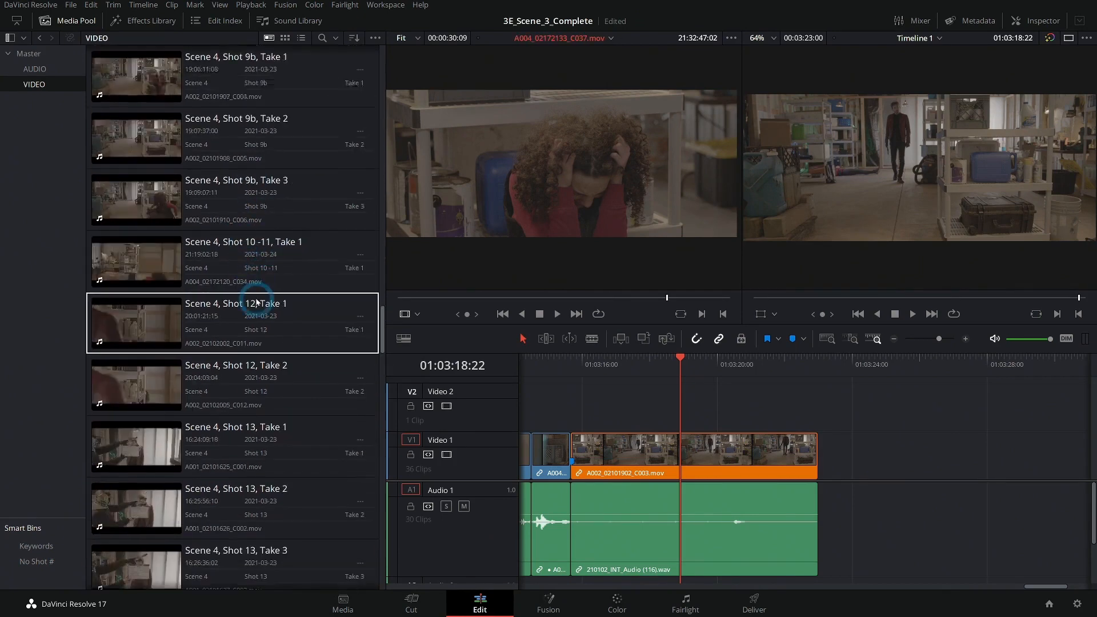
left_click(300, 272)
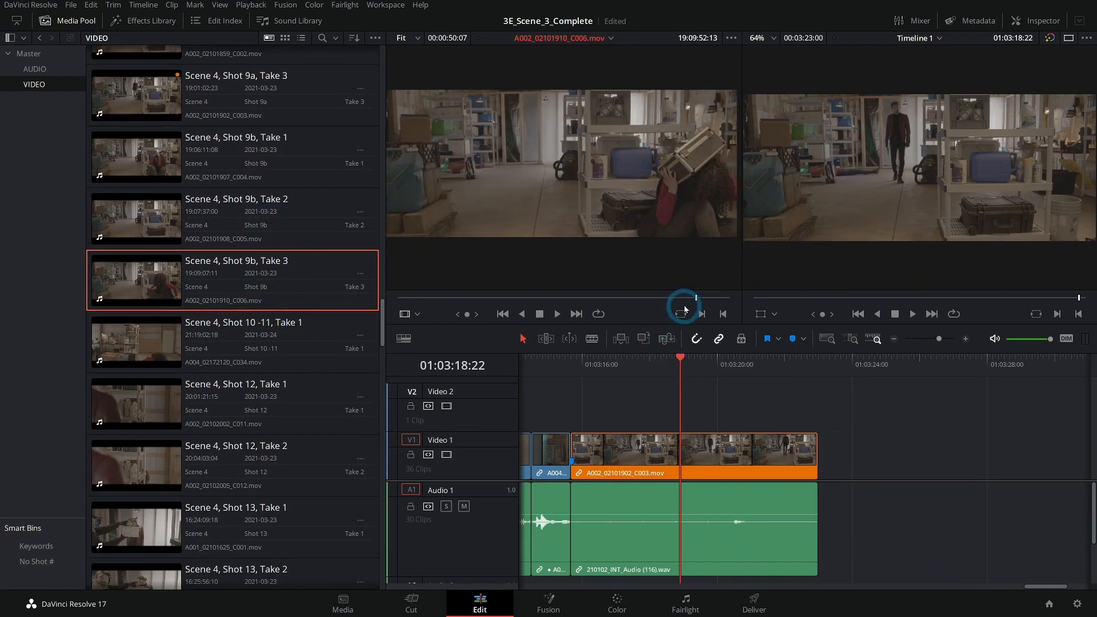
left_click_drag(699, 297, 555, 290)
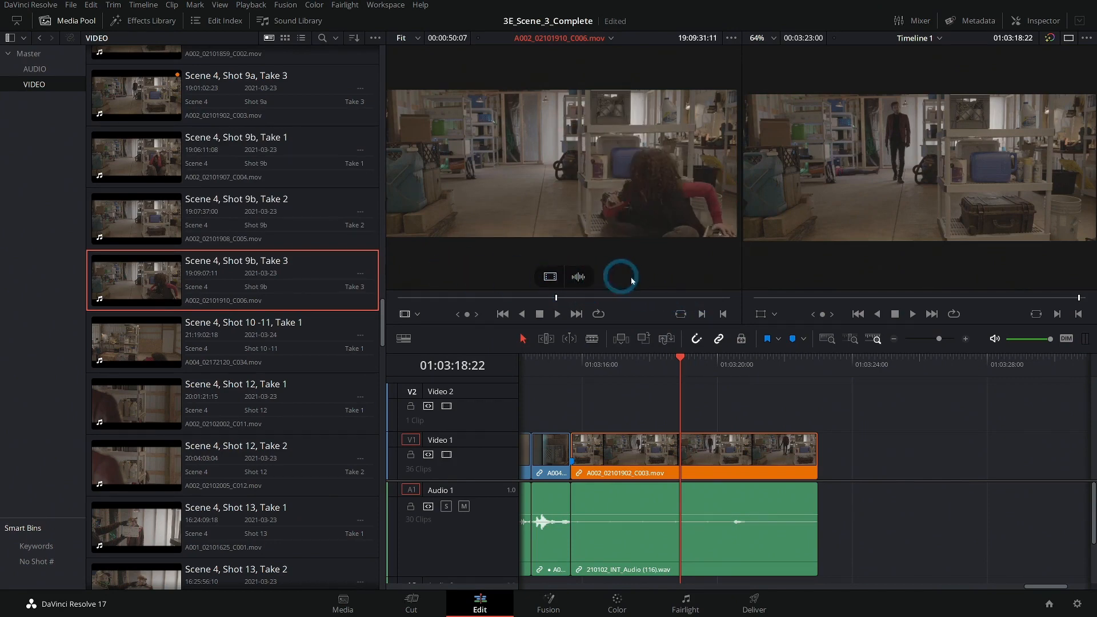
key("space")
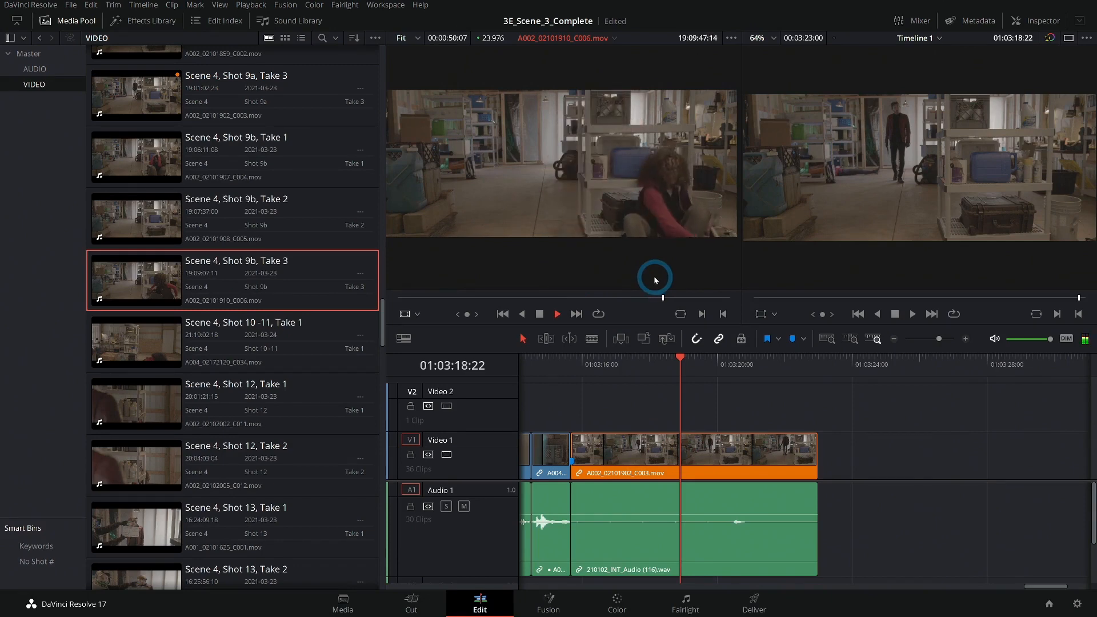
key("space")
left_click_drag(677, 298, 674, 298)
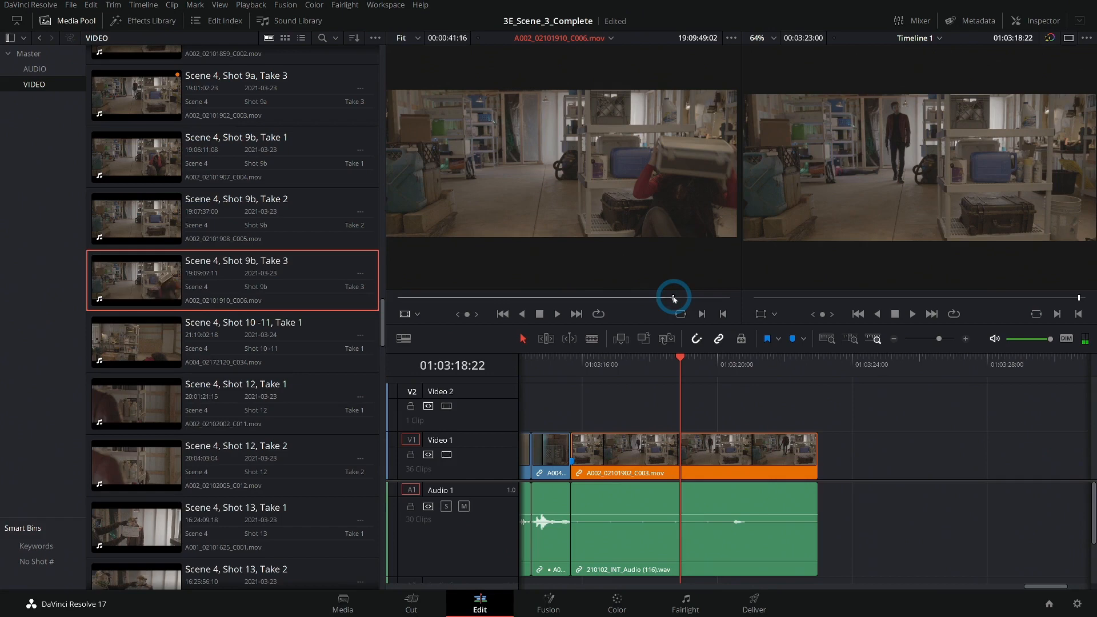
left_click_drag(673, 297, 650, 297)
Mark an in point on Shot 9b Take 3 and place it on Video 2 above the Shot 9a clip at the playhead.
key("i")
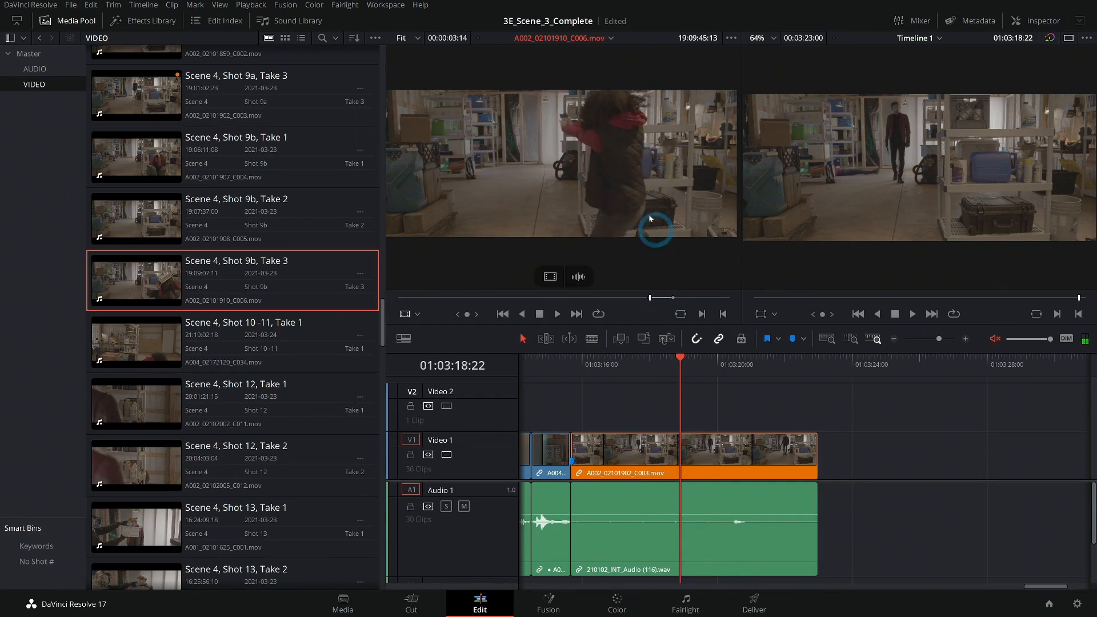
key("space")
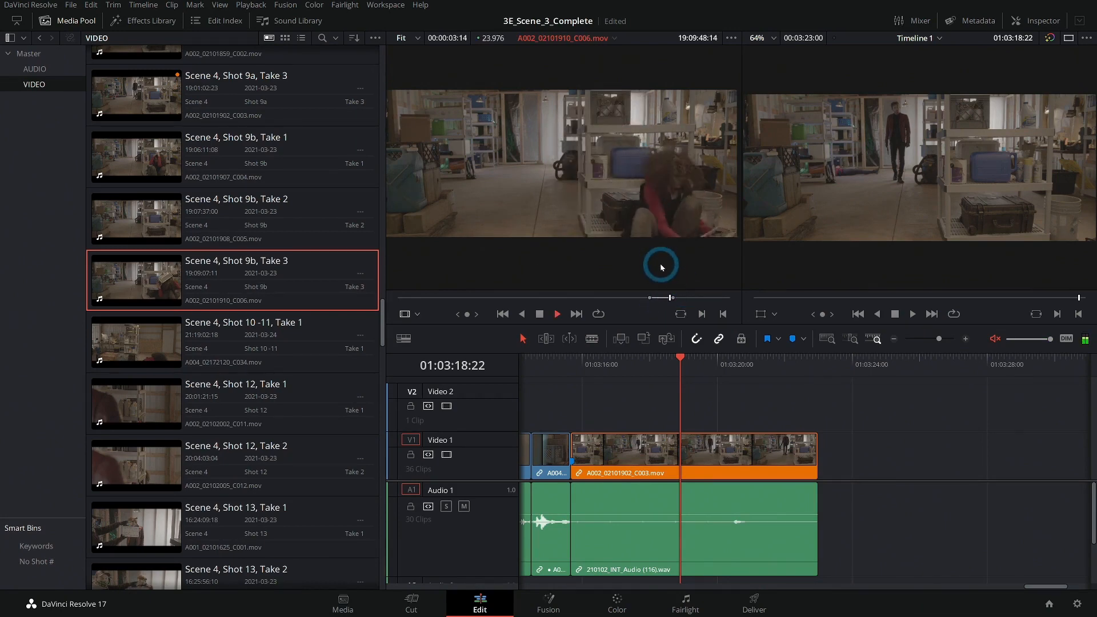
key("space")
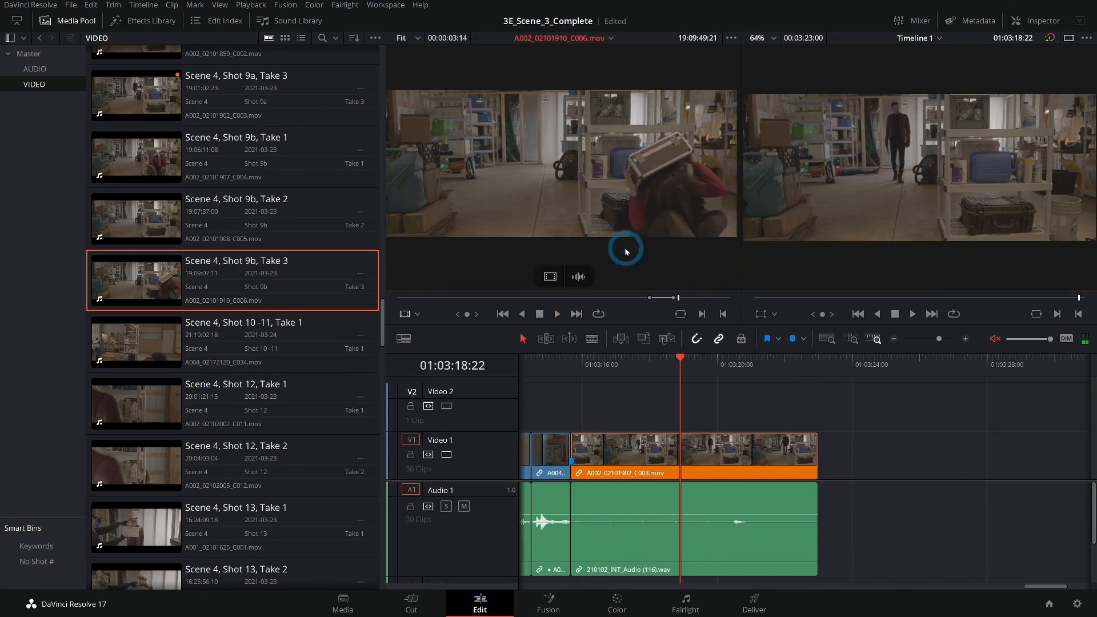
left_click_drag(567, 213, 681, 415)
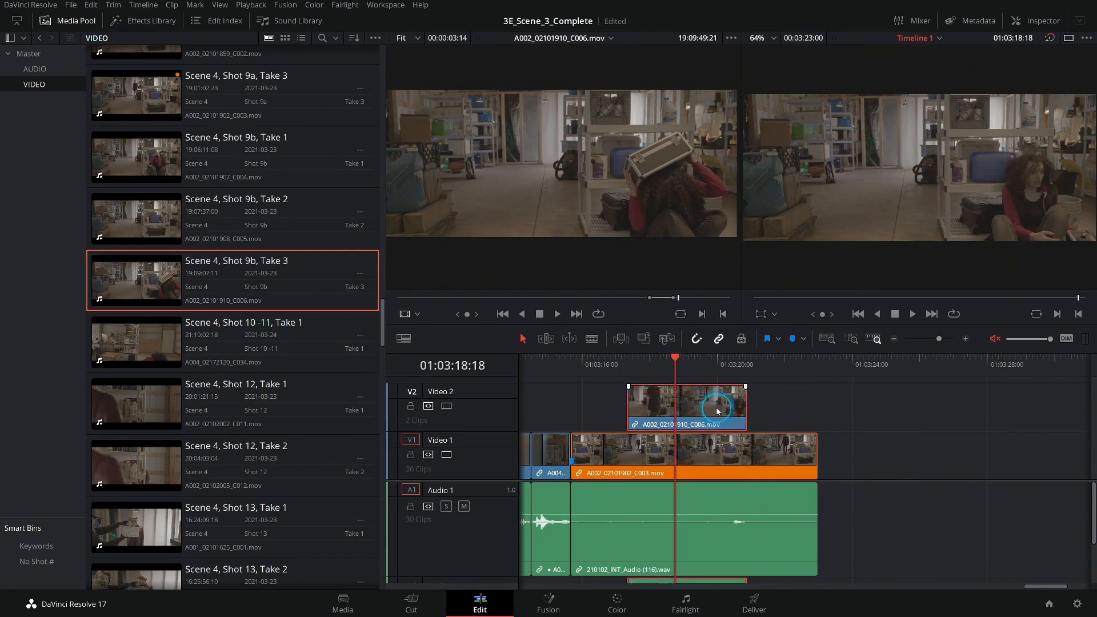
Open the Inspector and crop the left side of the Shot 9b clip to a Crop Left of about 1099.
left_click(1035, 21)
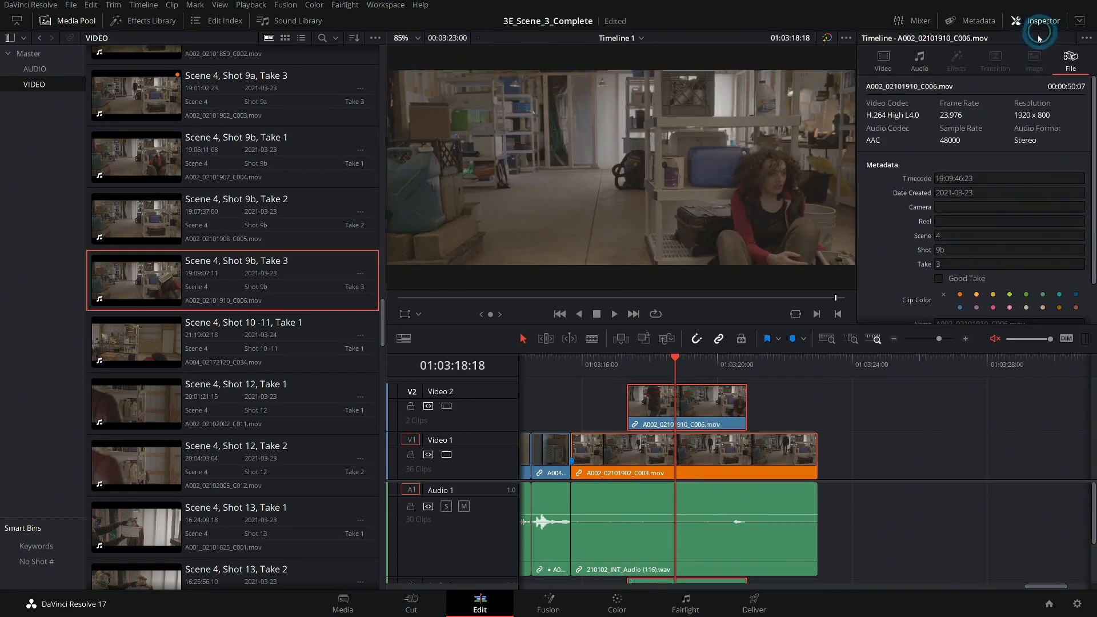
left_click(931, 224)
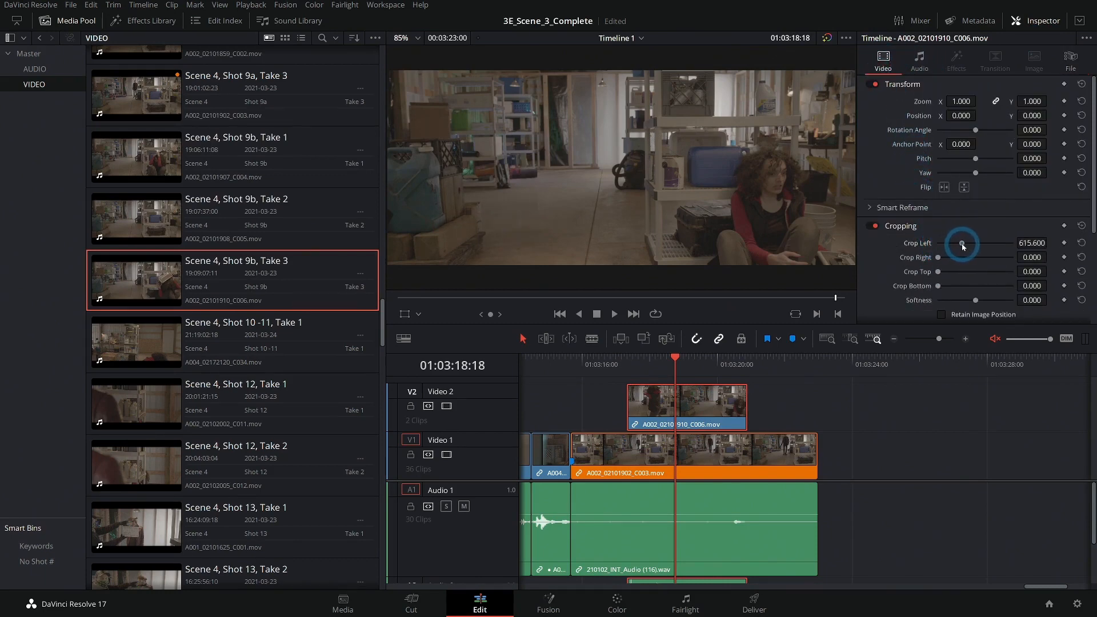
left_click_drag(962, 246, 975, 248)
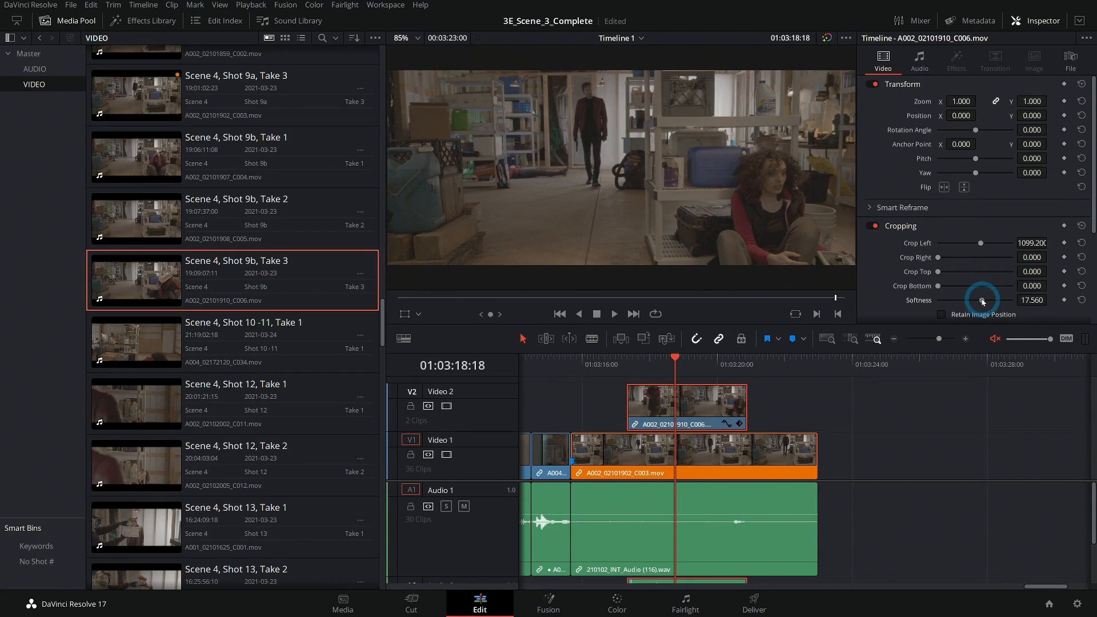
Temporarily disable the Shot 9a clip on Video 1 to view the cropped Shot 9b clip alone.
left_click(750, 460)
key("d")
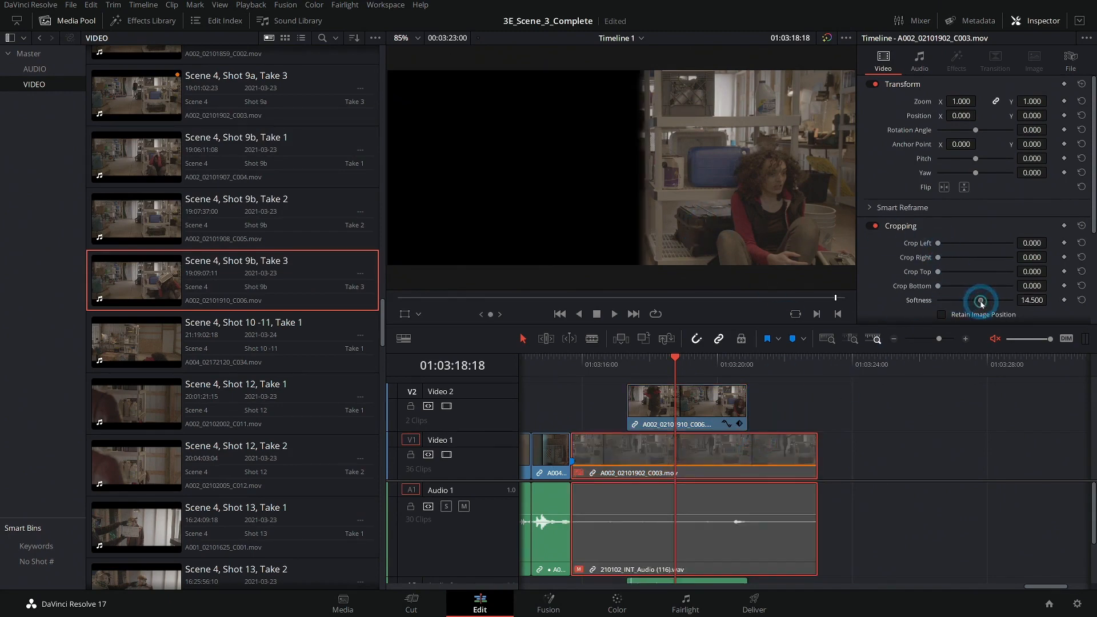
left_click_drag(981, 304, 984, 303)
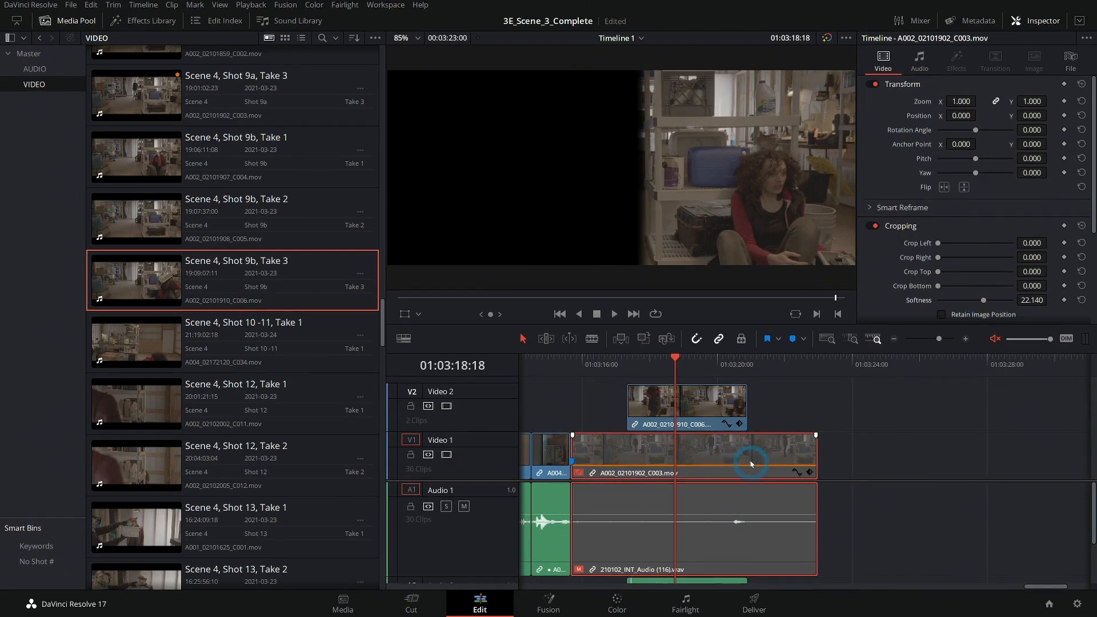
Set the Shot 9b clip's crop Softness to about 37 and Crop Left to about 1143.
left_click(703, 413)
left_click_drag(982, 304, 990, 307)
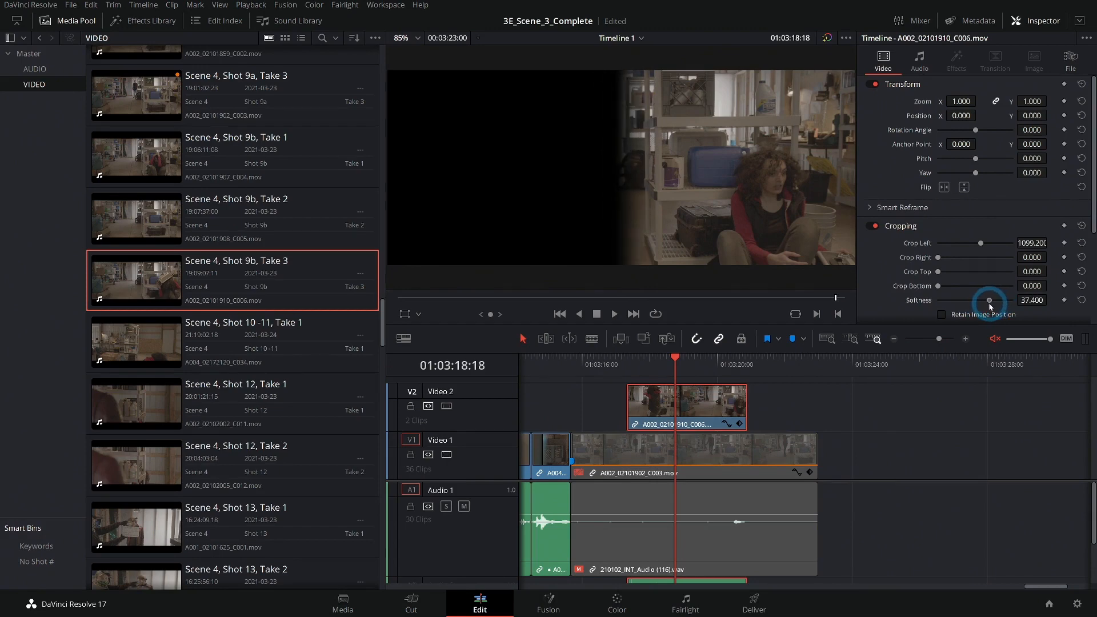
left_click_drag(978, 243, 981, 243)
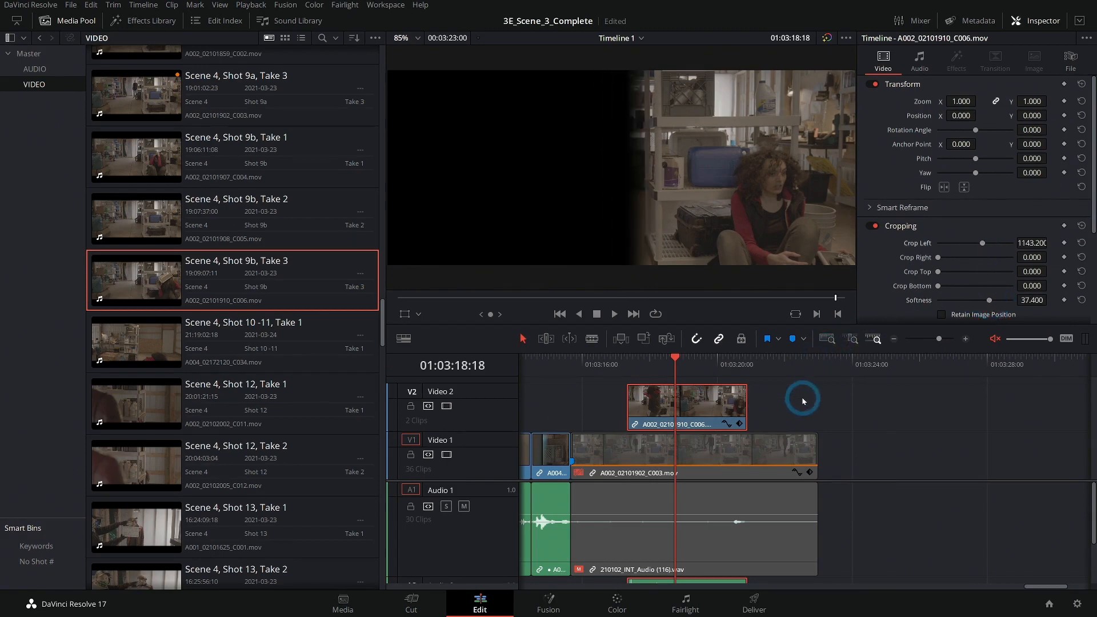
left_click(769, 448)
Review the split-screen section by playing and scrubbing the timeline while toggling the Video 1 clip off and on.
left_click(631, 364)
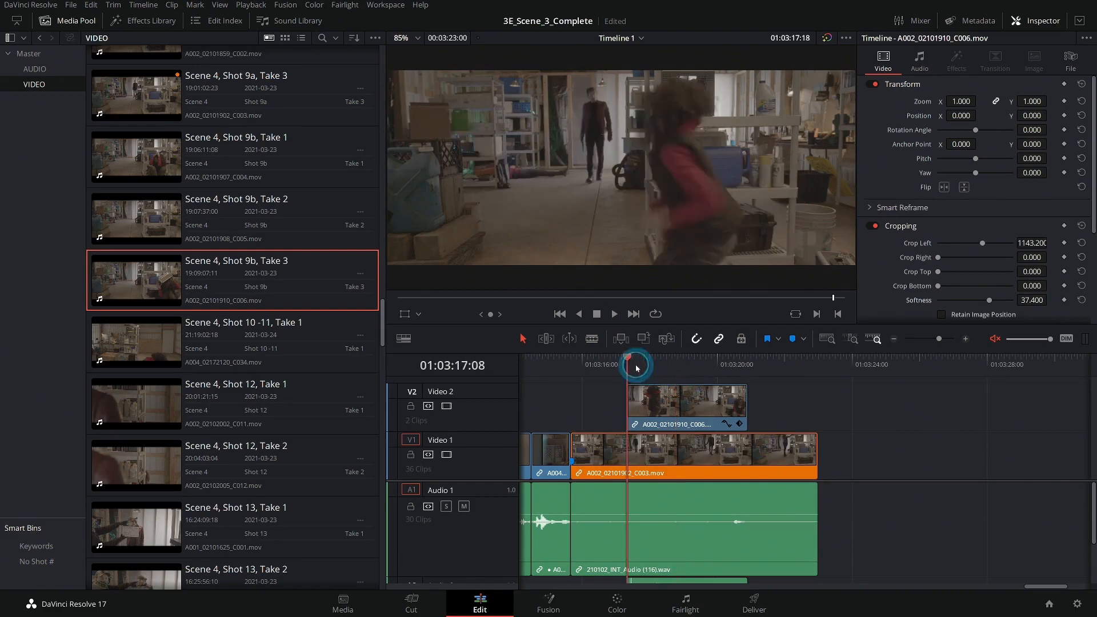
key("space")
left_click_drag(682, 364, 637, 367)
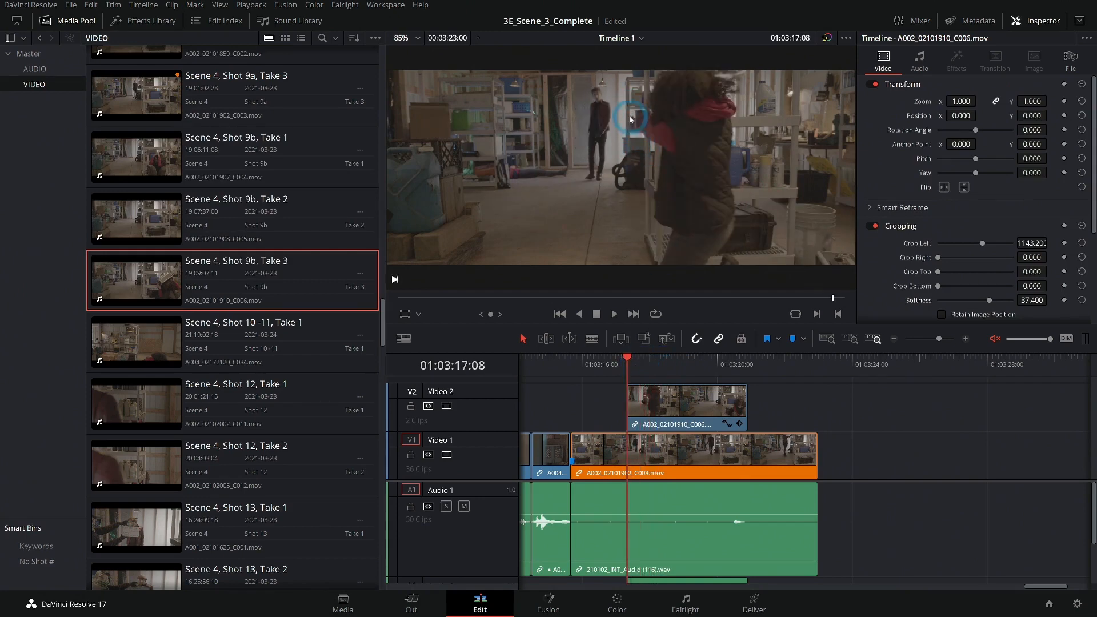
left_click(678, 404)
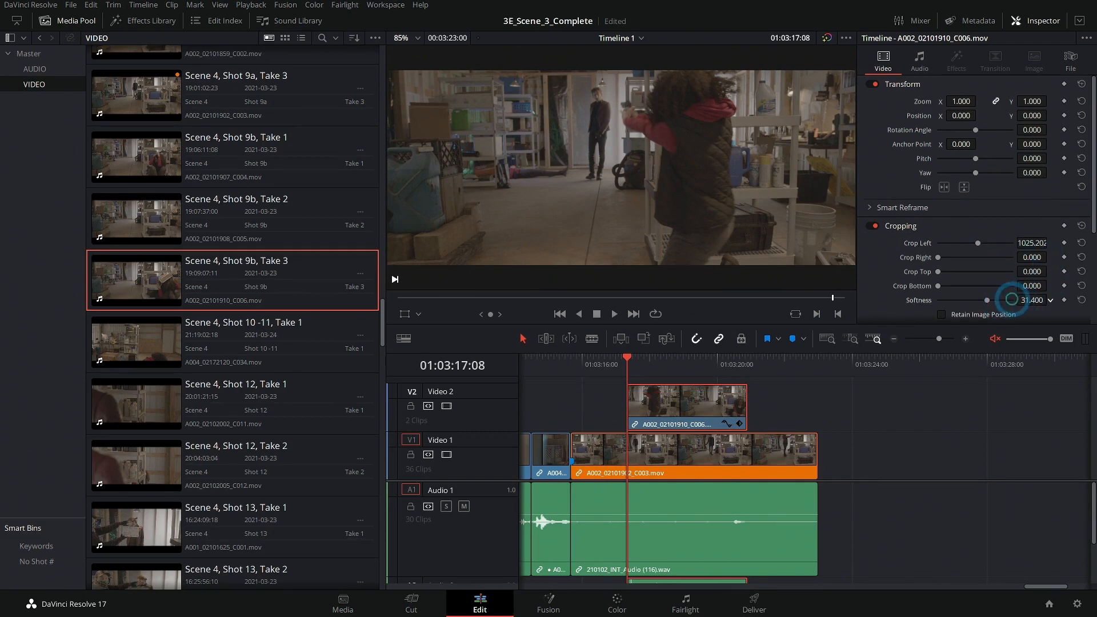
left_click(700, 458)
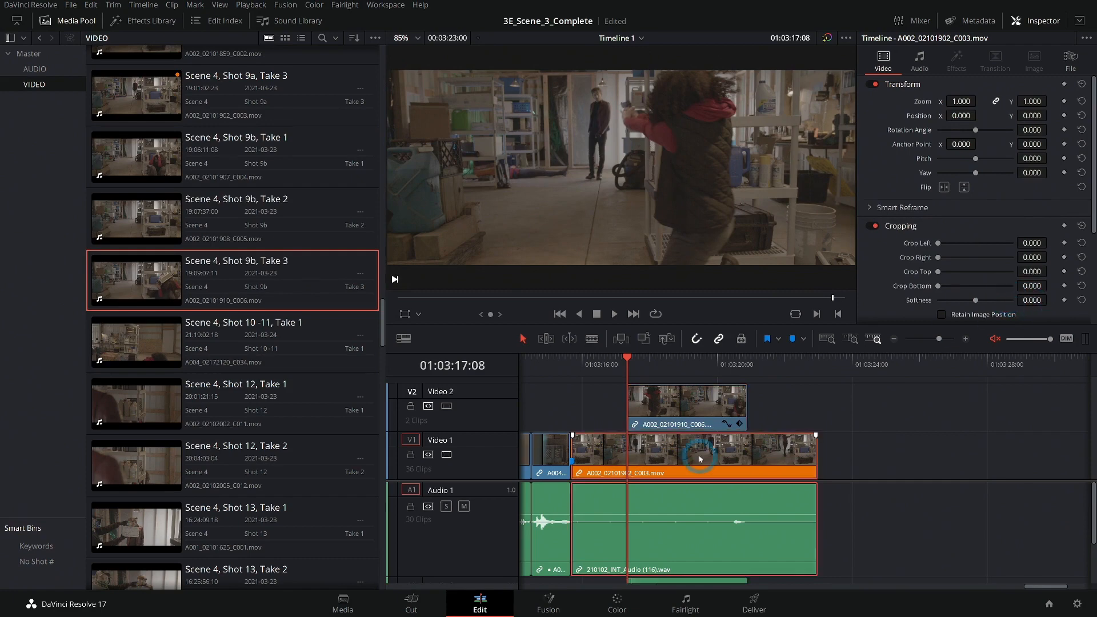
key("d")
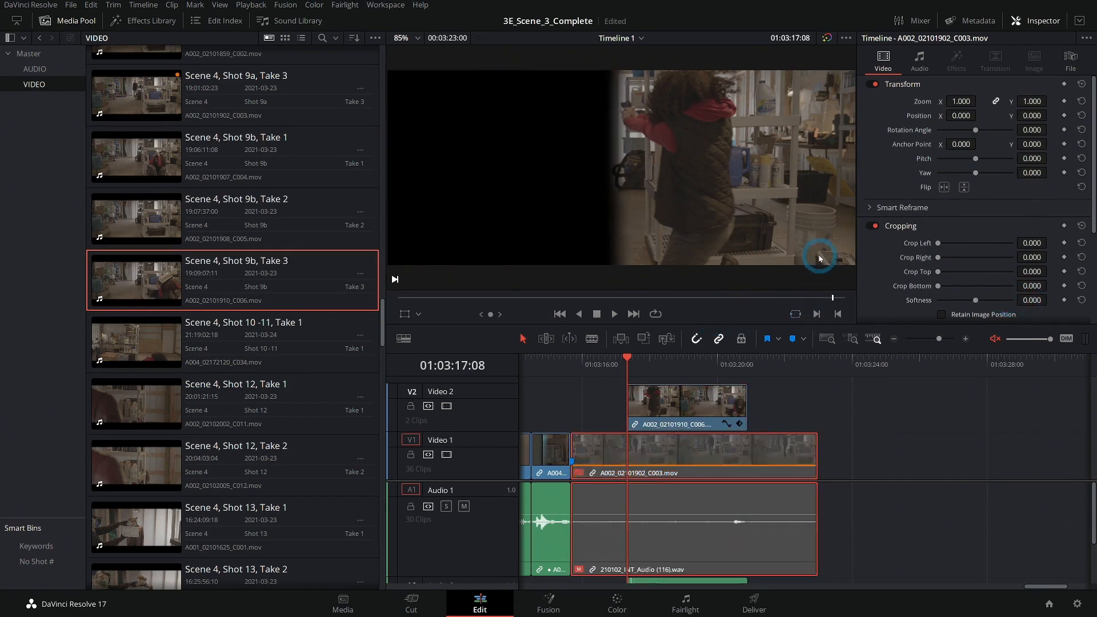
key("d")
left_click(806, 411)
left_click(628, 364)
left_click_drag(638, 365, 631, 364)
key("space")
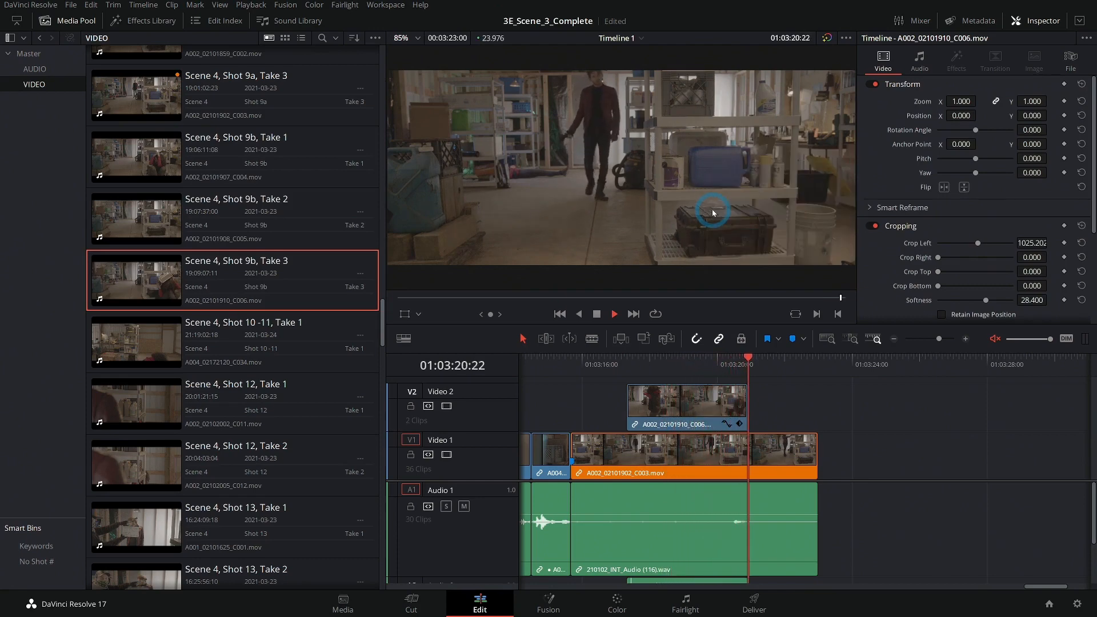
key("space")
left_click_drag(736, 370, 631, 374)
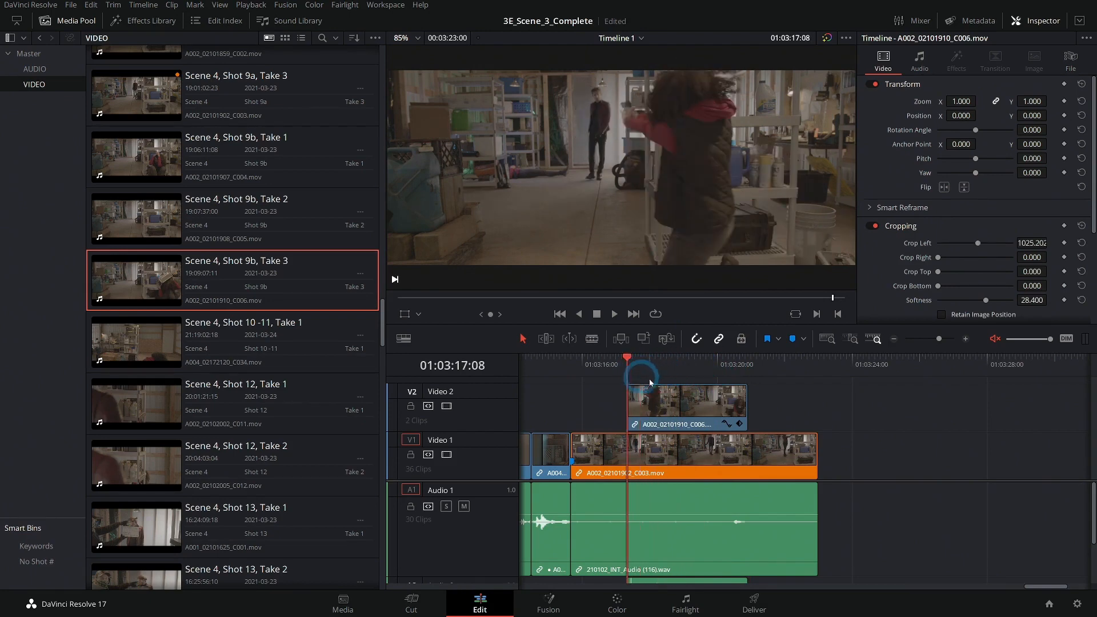
key("space")
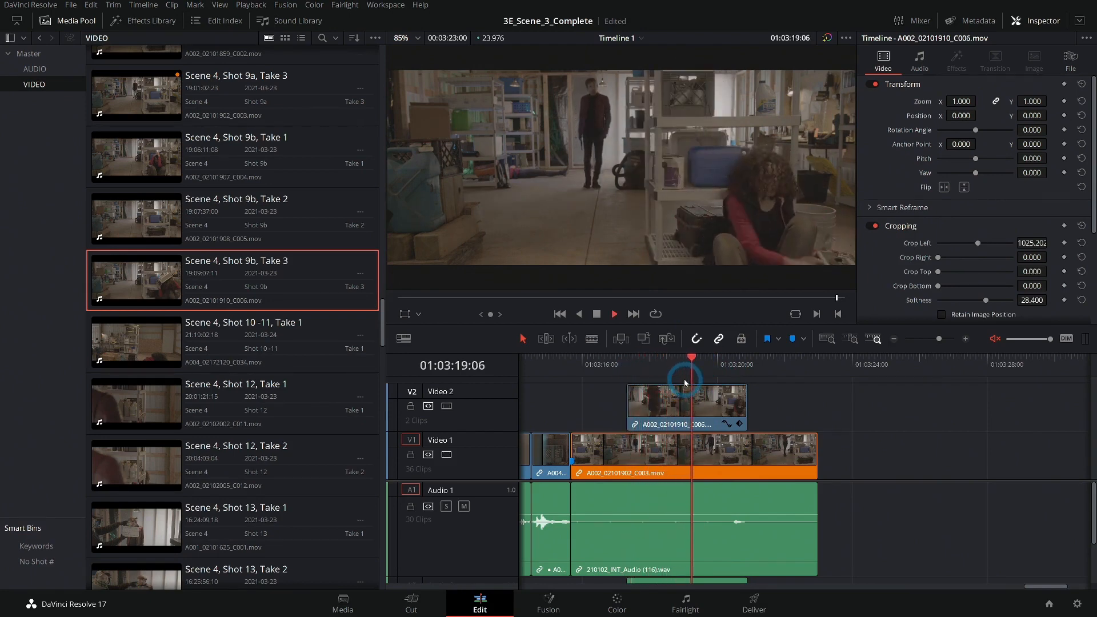
left_click_drag(725, 378, 656, 373)
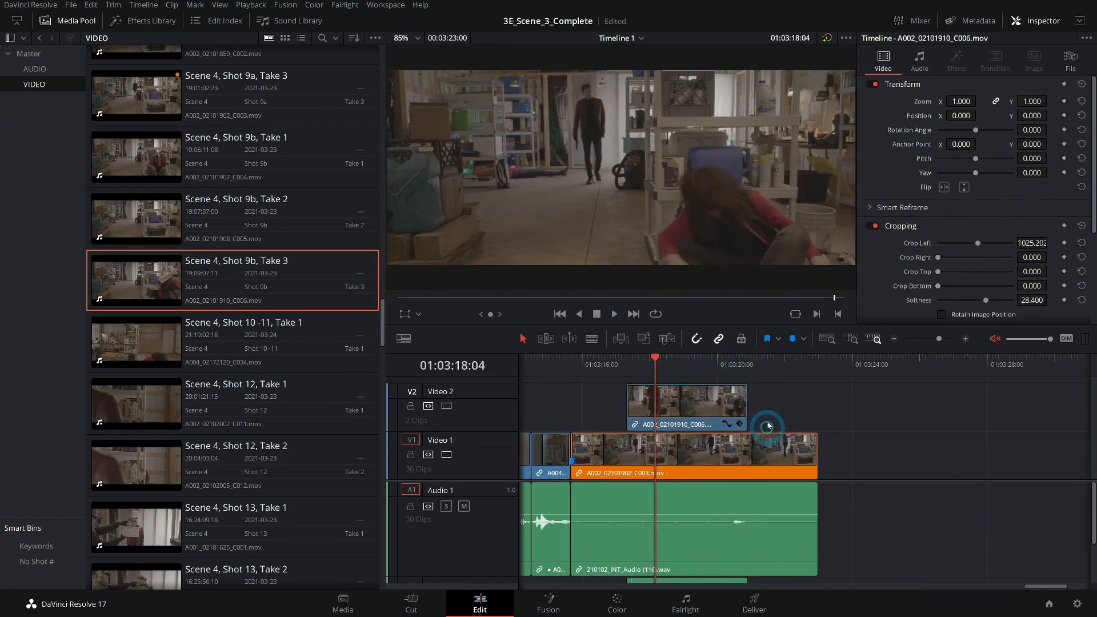
Trim the Shot 9a clip's end and start to line up with the Shot 9b clip on Video 2, then play it.
left_click_drag(809, 451, 742, 449)
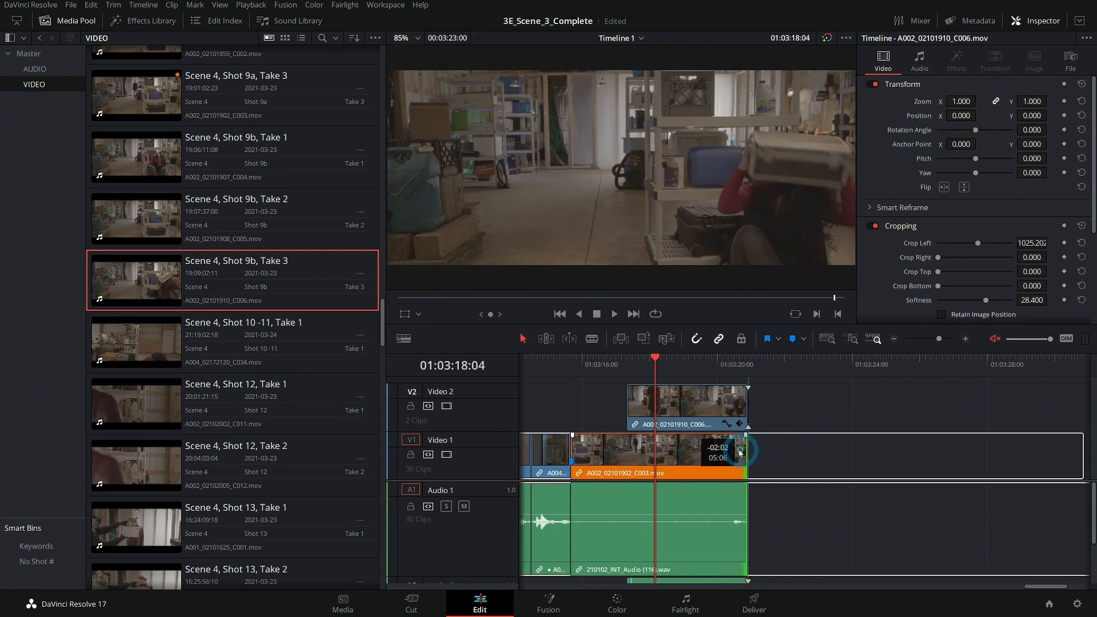
left_click_drag(576, 449, 628, 447)
left_click(636, 362)
key("space")
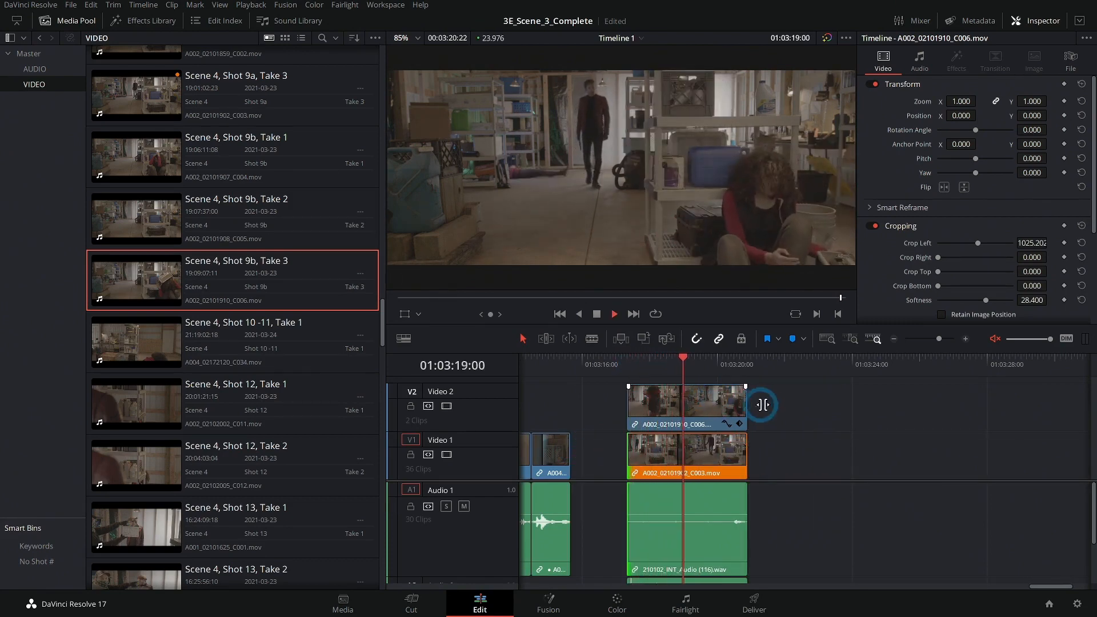
key("space")
Select the stacked Shot 9a and 9b clips and move them left to close the gap after the first clip.
scroll(797, 424, "right", 2)
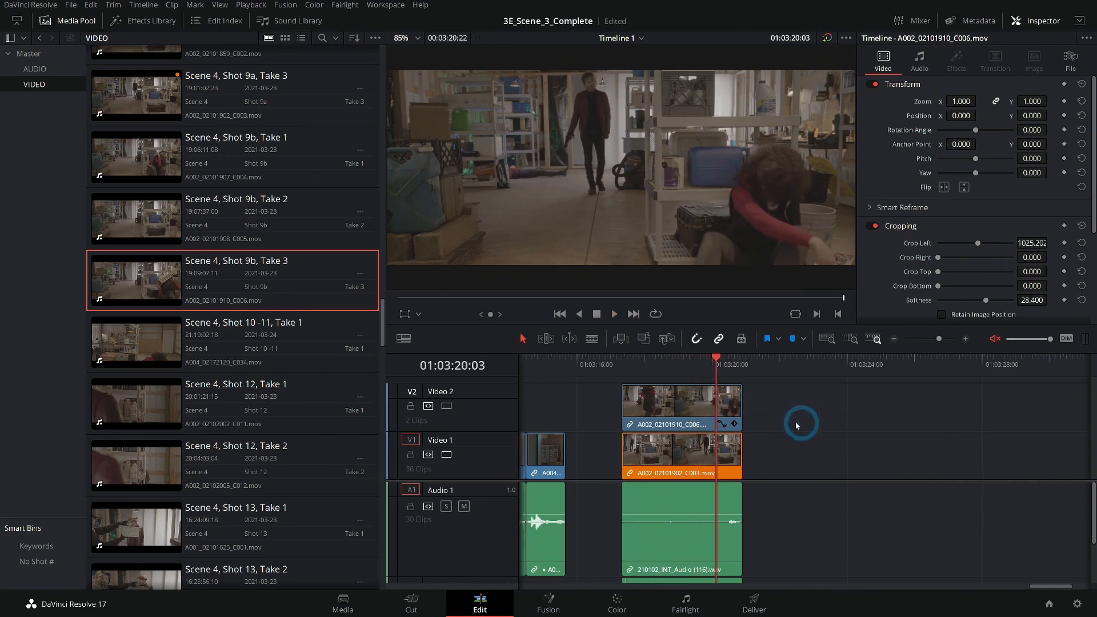
left_click_drag(757, 393, 651, 503)
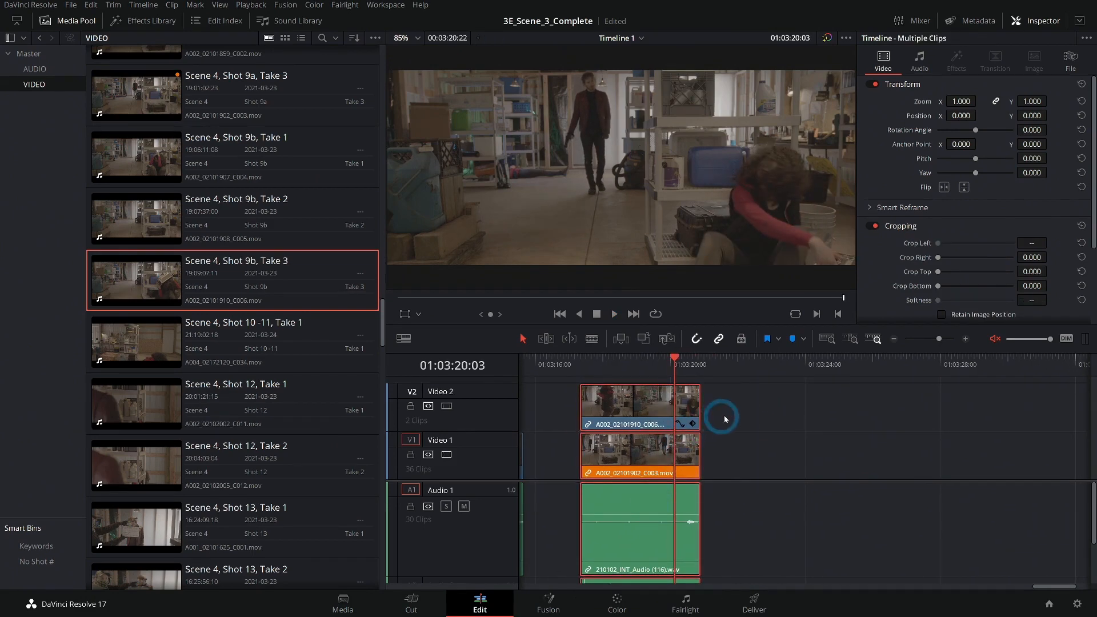
scroll(783, 419, "left", 2)
left_click_drag(680, 411, 625, 410)
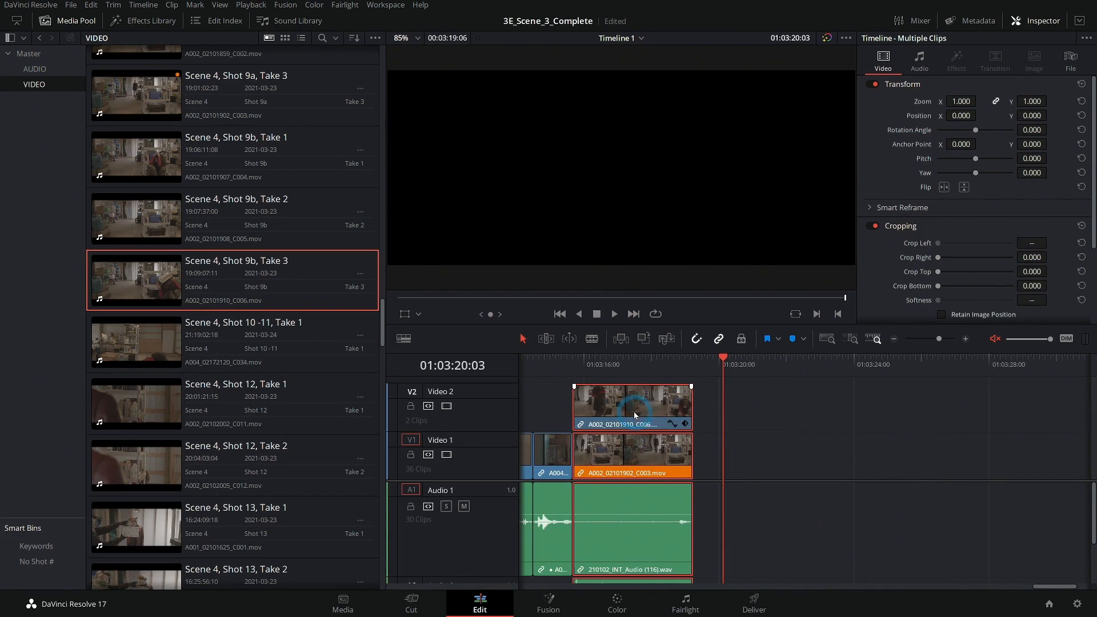
Play the edited section and load Scene 4, Shot 10-11, Take 1 into the source viewer.
left_click(554, 358)
key("space")
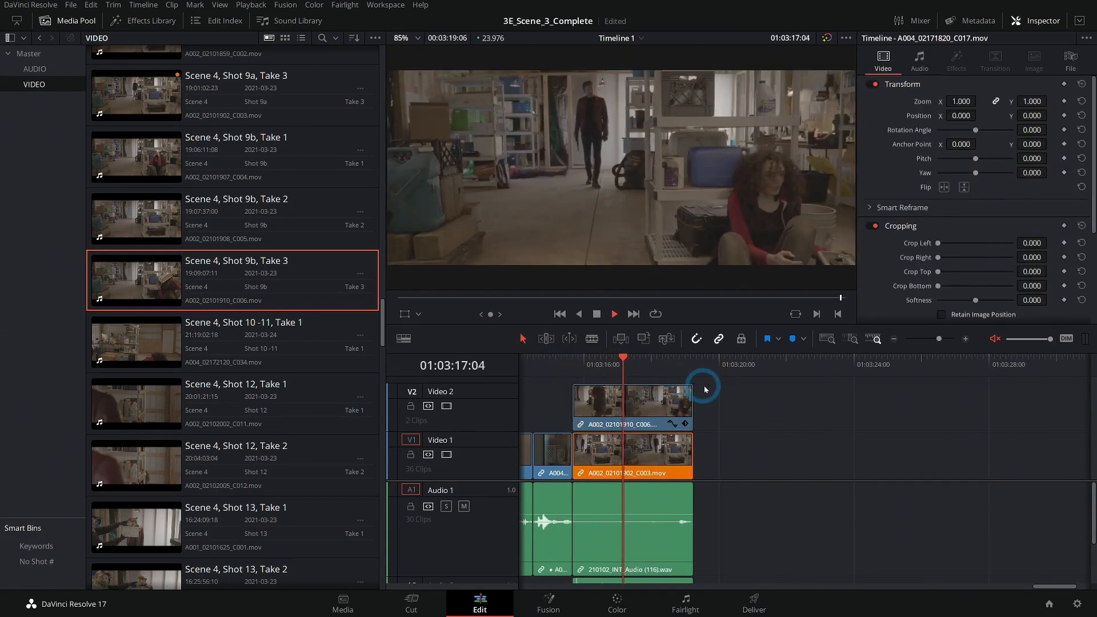
key("space")
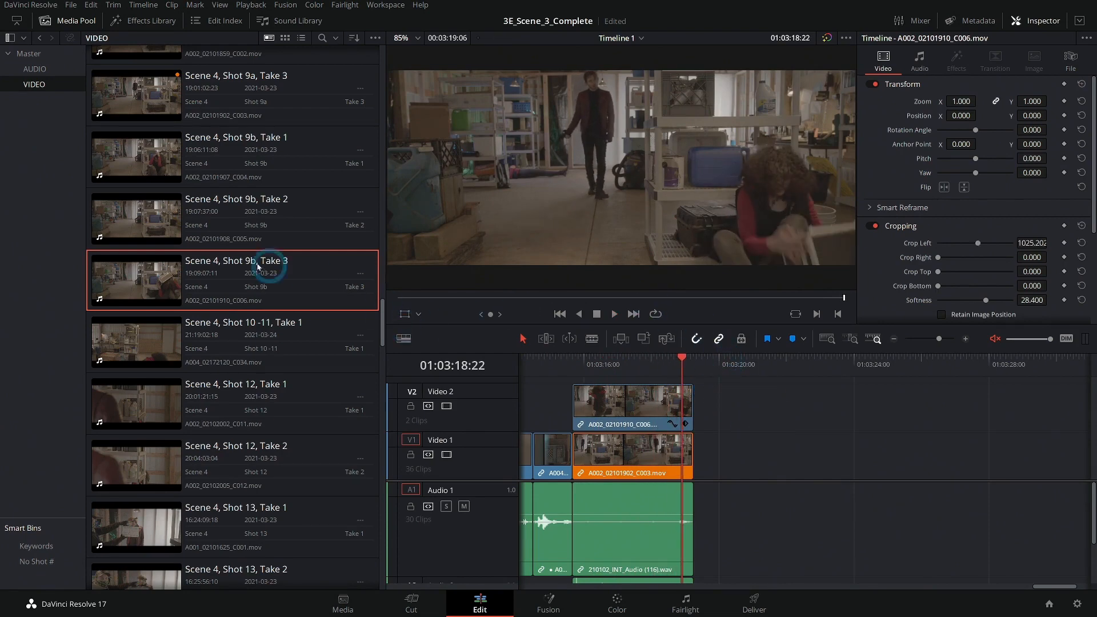
left_click(769, 381)
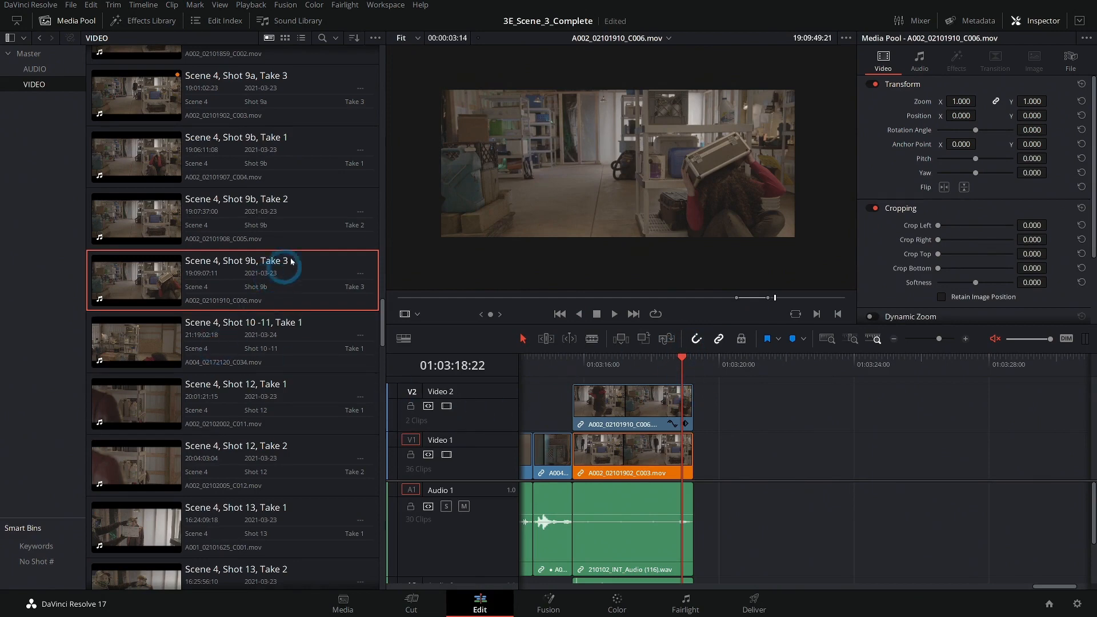
left_click(147, 348)
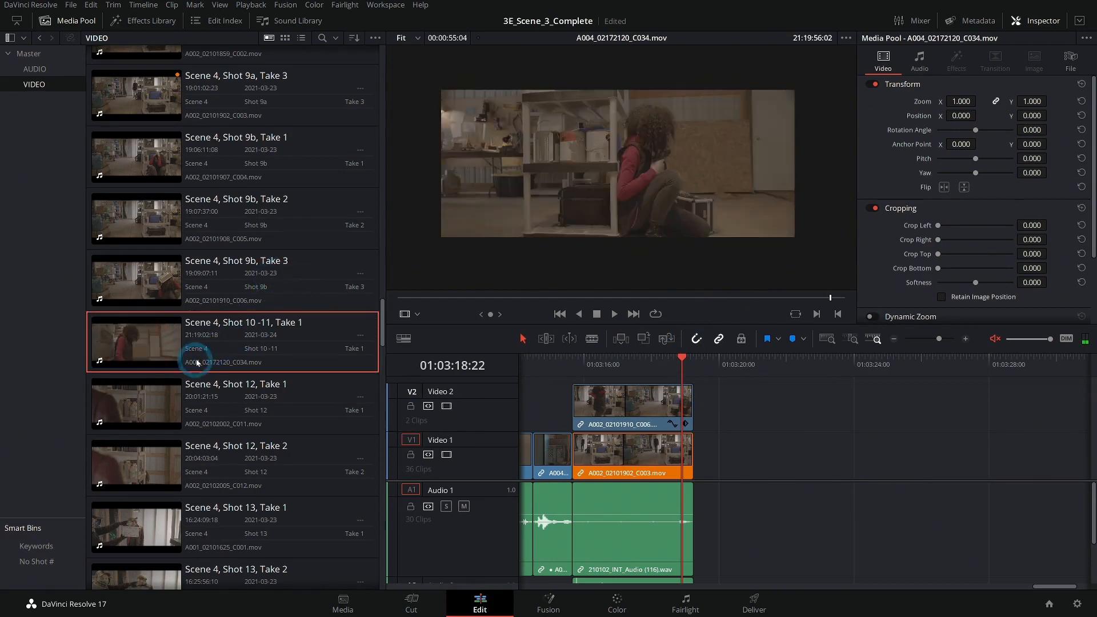
Mark in and out points on Scene 4, Shot 10-11, Take 1 and edit it onto Video 1 after the split screen.
left_click_drag(469, 301, 530, 297)
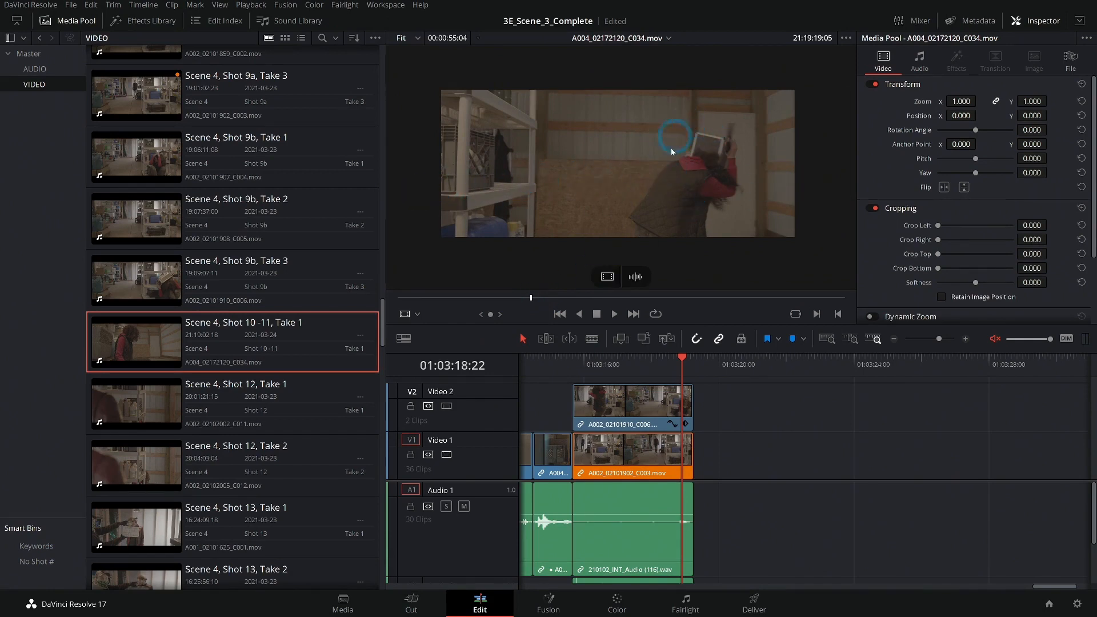
left_click_drag(531, 298, 560, 306)
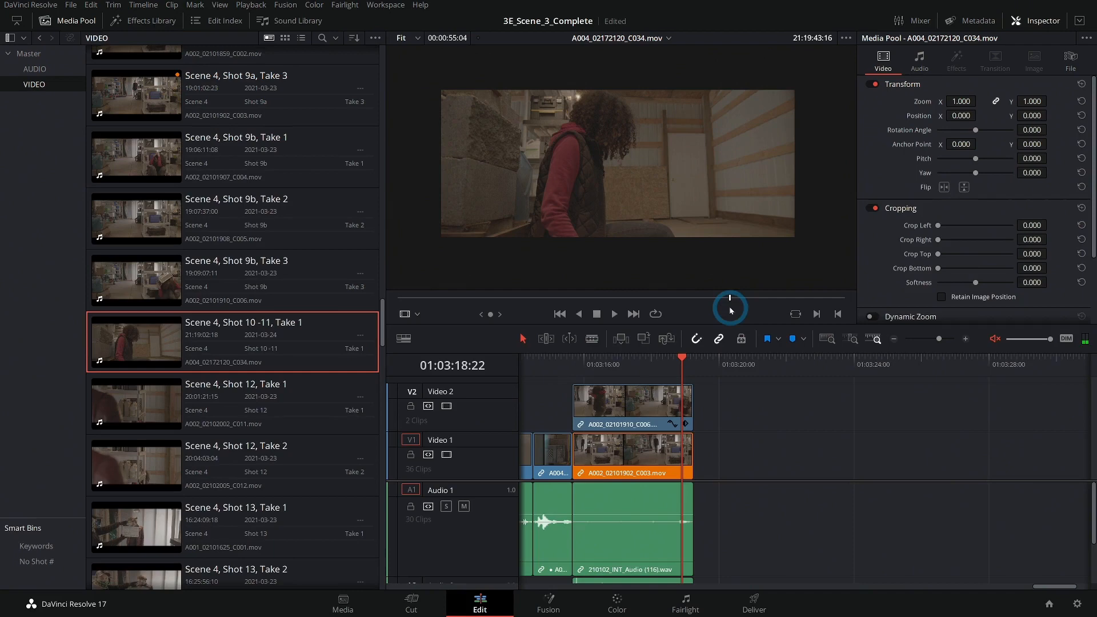
key("i")
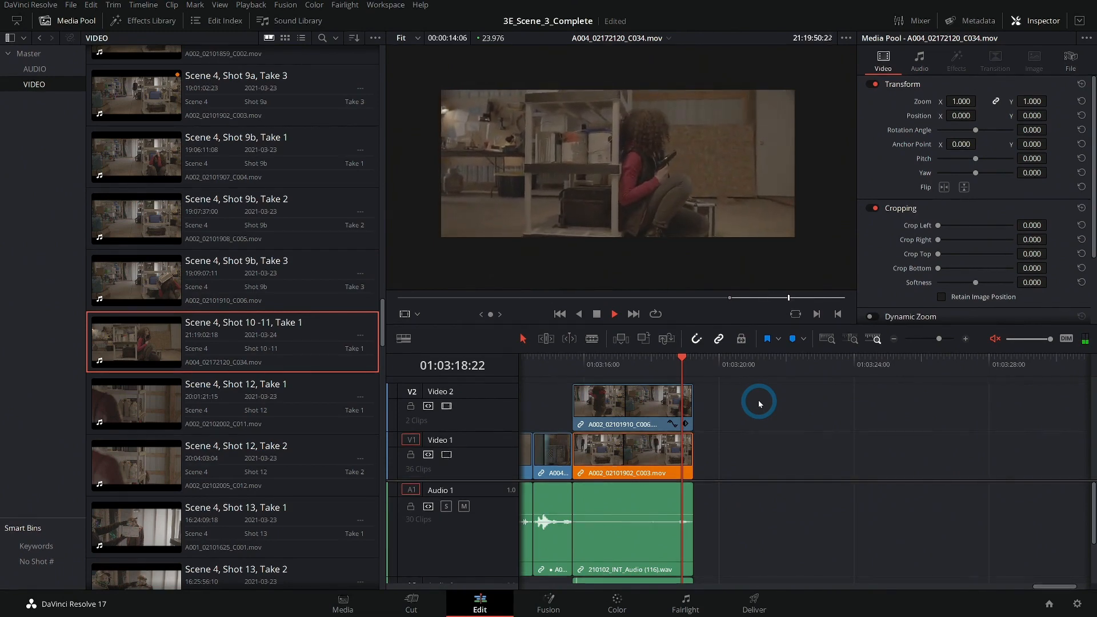
key("space")
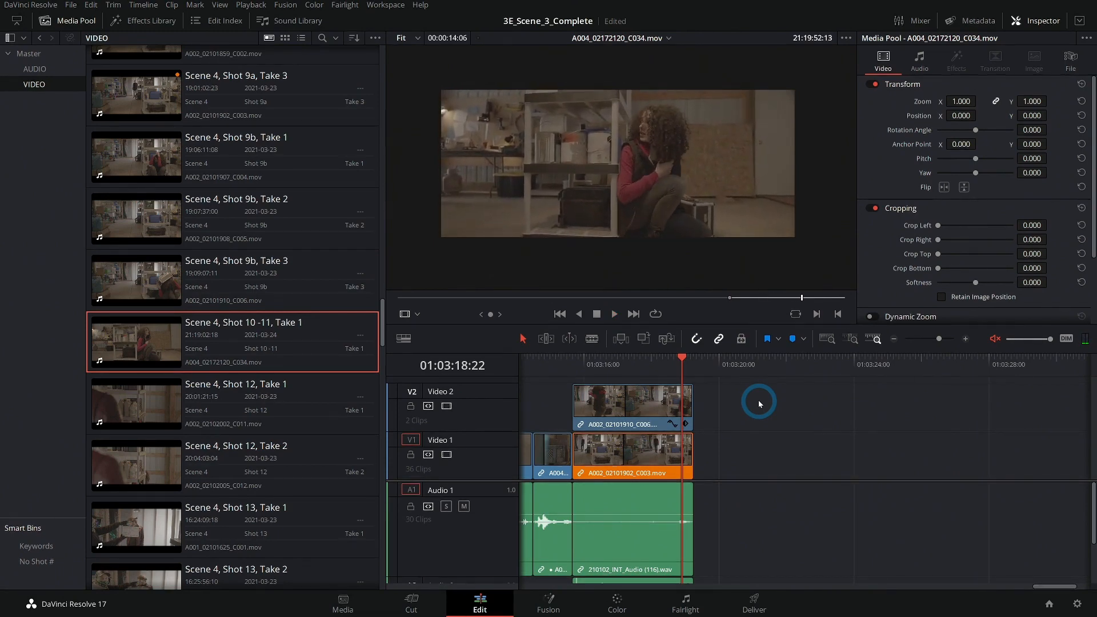
key("o")
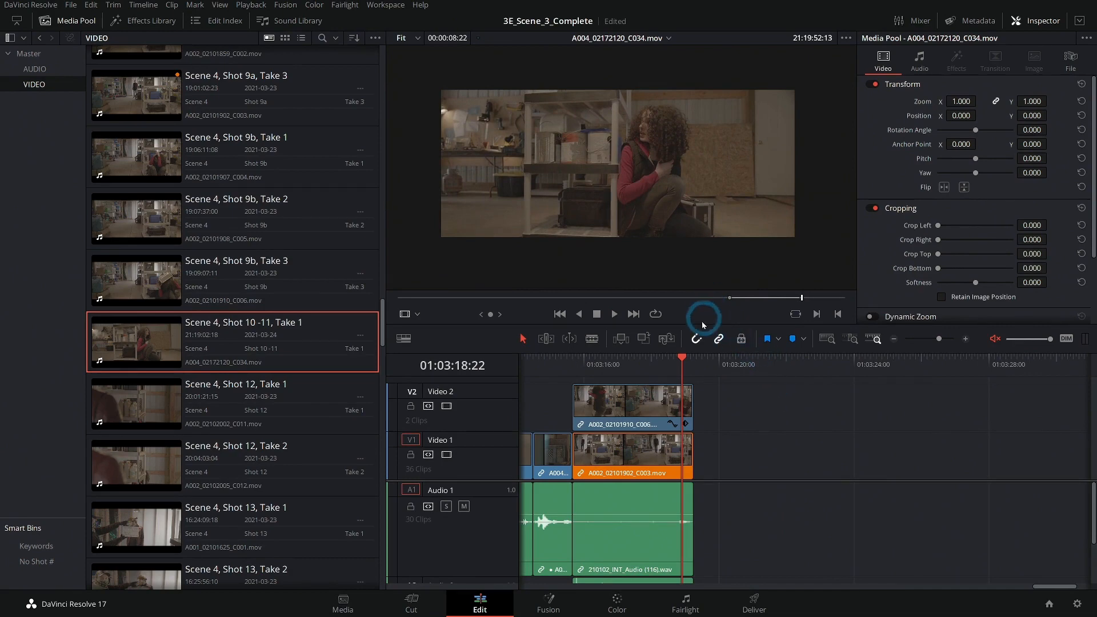
left_click_drag(617, 231, 841, 466)
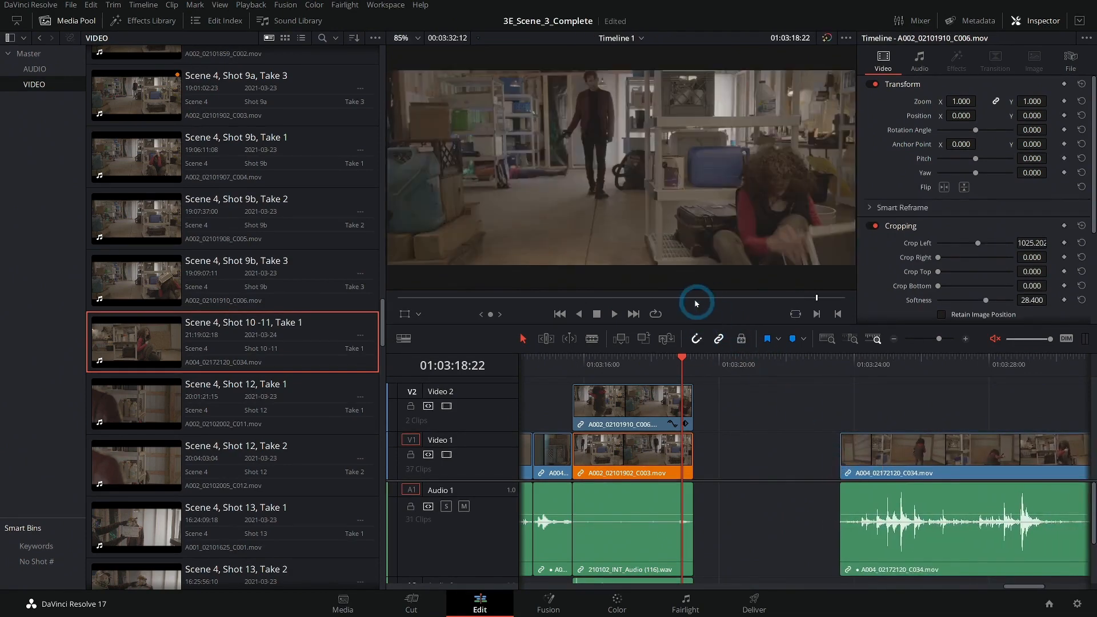
Set a new in point on the Shot 10-11 take and overwrite it into Timeline 1 at the playhead.
key("q")
left_click(654, 298)
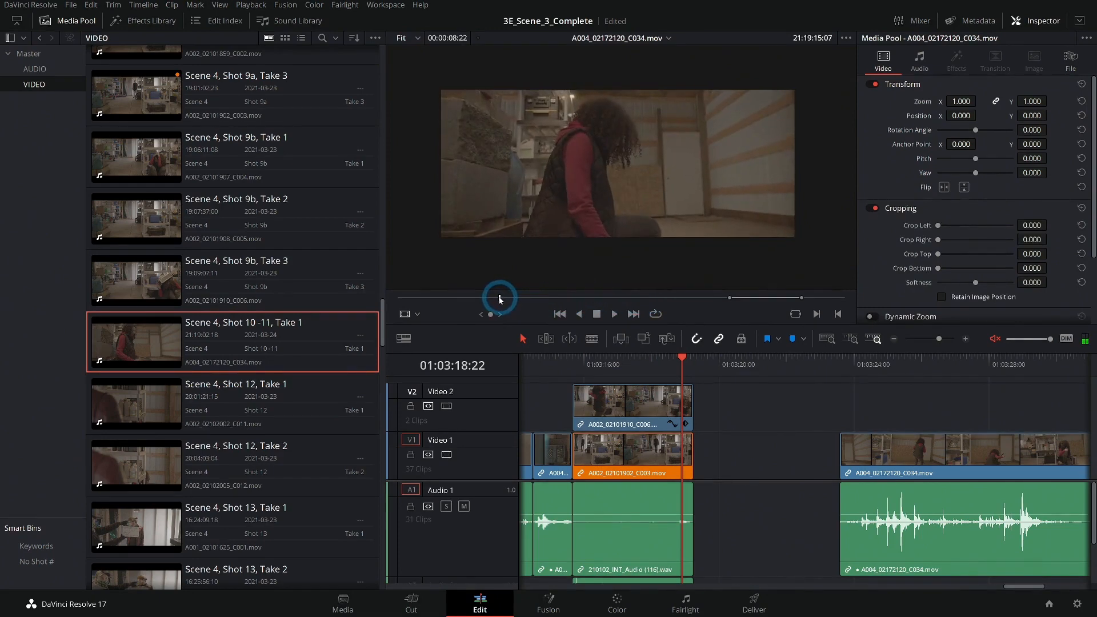
left_click_drag(503, 298, 514, 301)
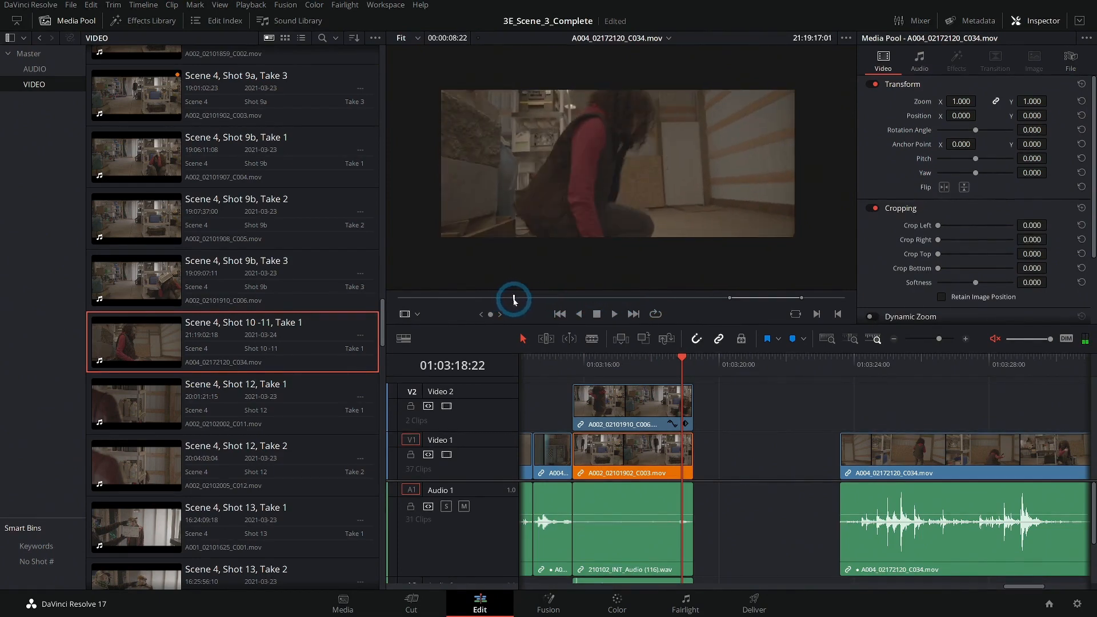
key("i")
key("space")
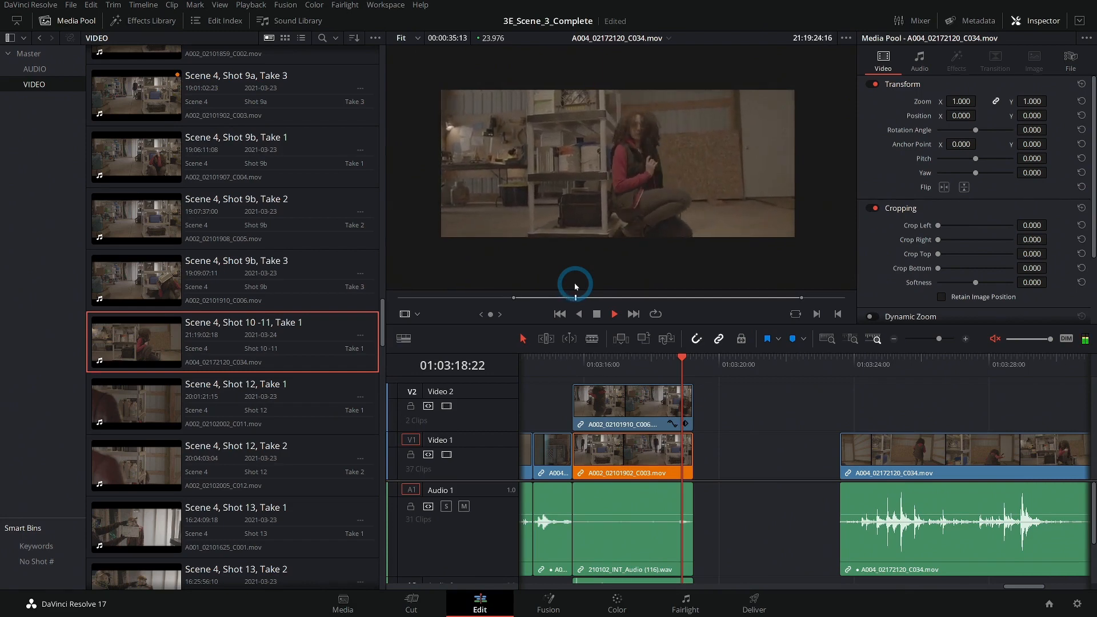
key("space")
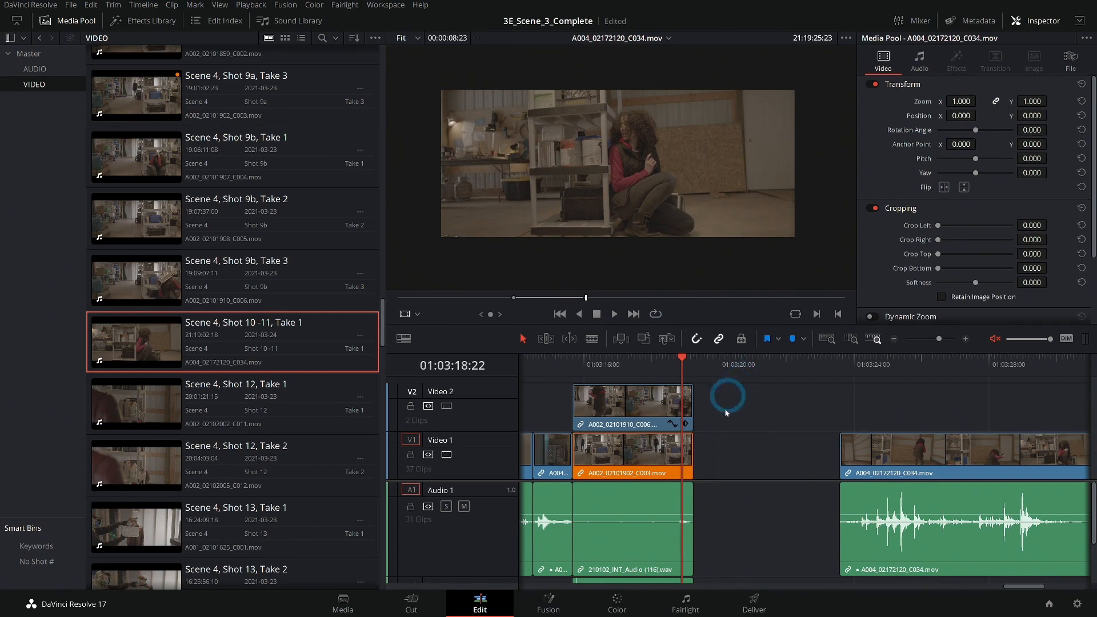
left_click(1034, 22)
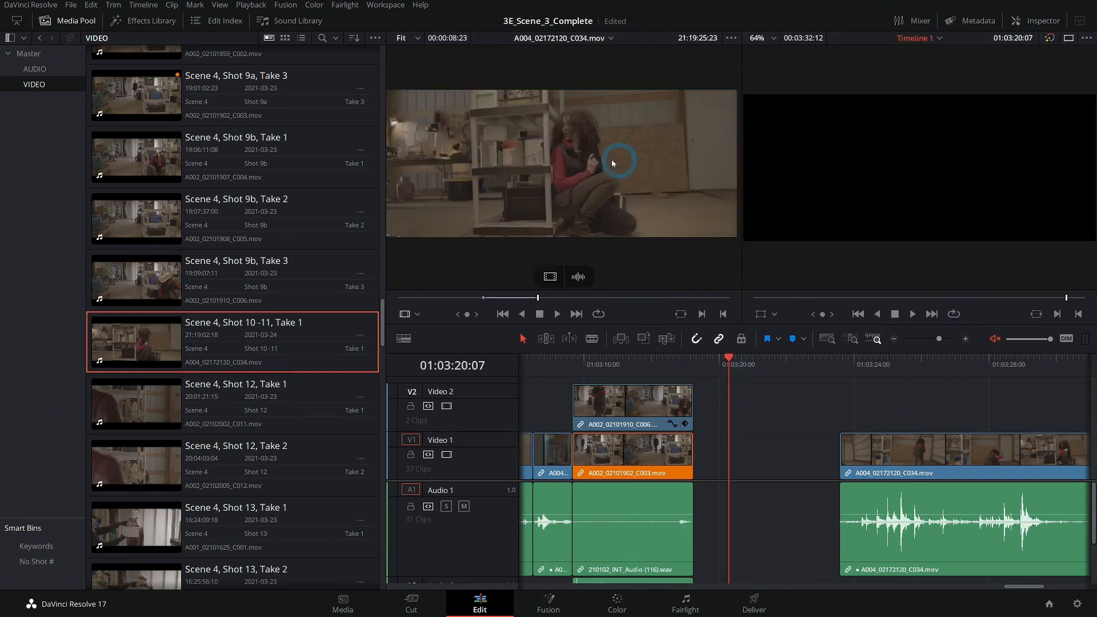
left_click_drag(560, 135, 1039, 101)
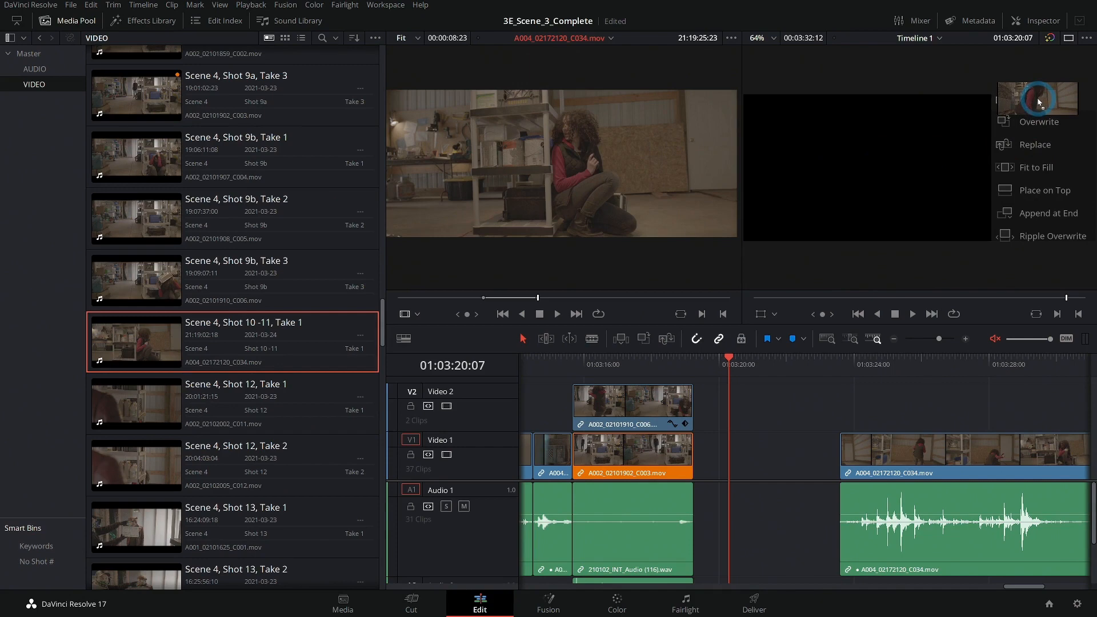
left_click_drag(1038, 101, 1038, 102)
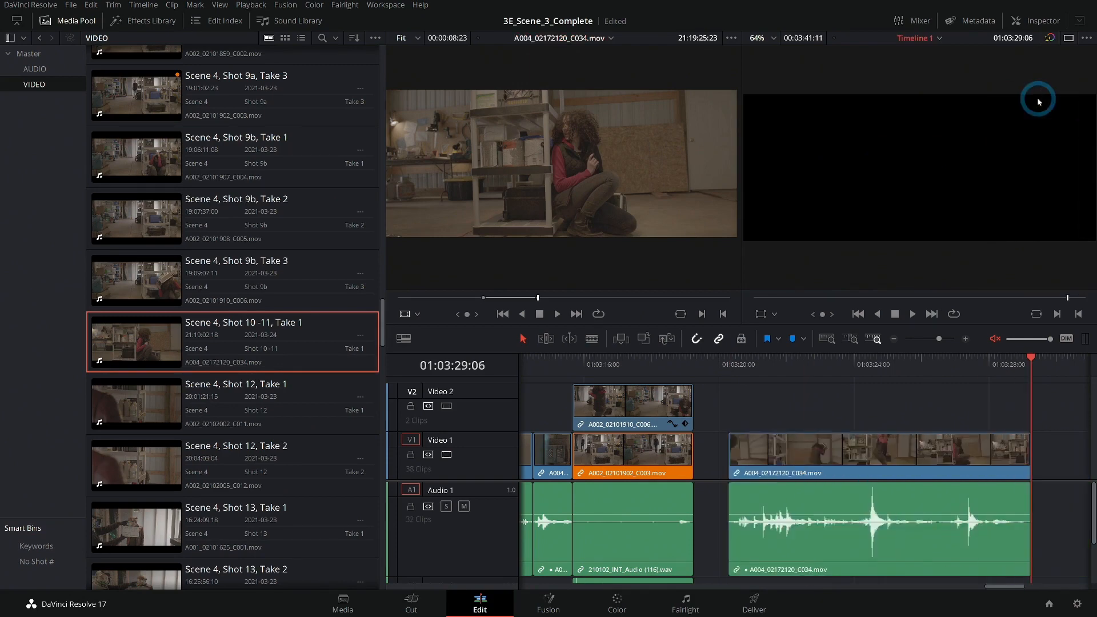
Move the second Shot 10-11 clip slightly left on Video 1.
left_click(894, 339)
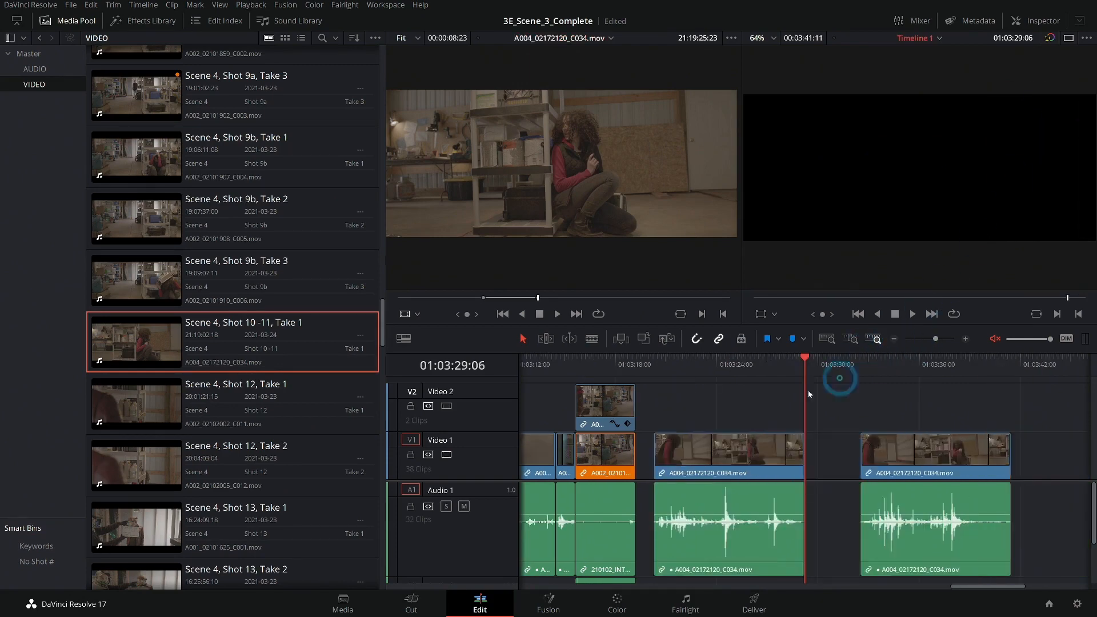
left_click_drag(865, 448, 837, 449)
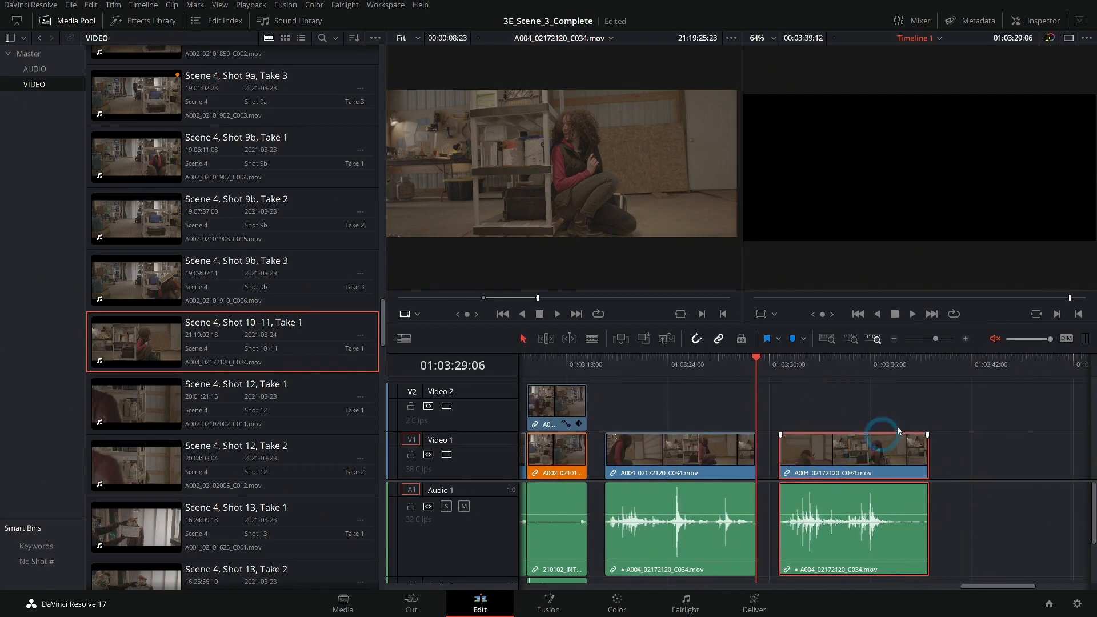
left_click_drag(927, 410, 656, 408)
left_click_drag(640, 373, 684, 374)
Preview Scene 4, Shot 12, Takes 1 and 2 in the source viewer, marking an out point on Take 2.
left_click(277, 384)
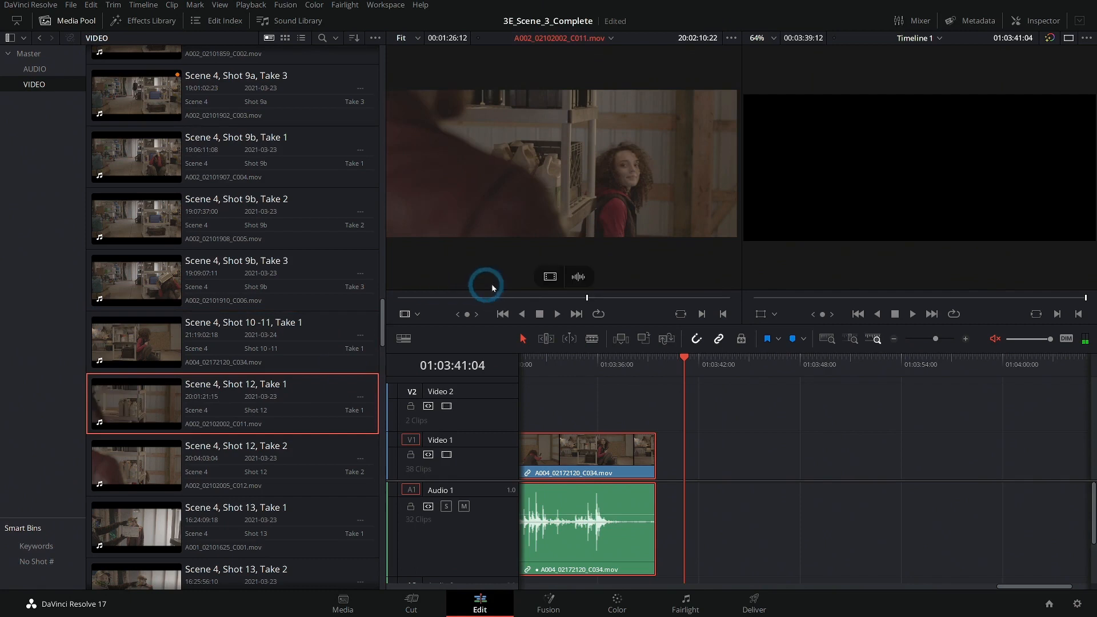
left_click_drag(538, 302, 634, 303)
left_click(156, 470)
left_click(192, 409)
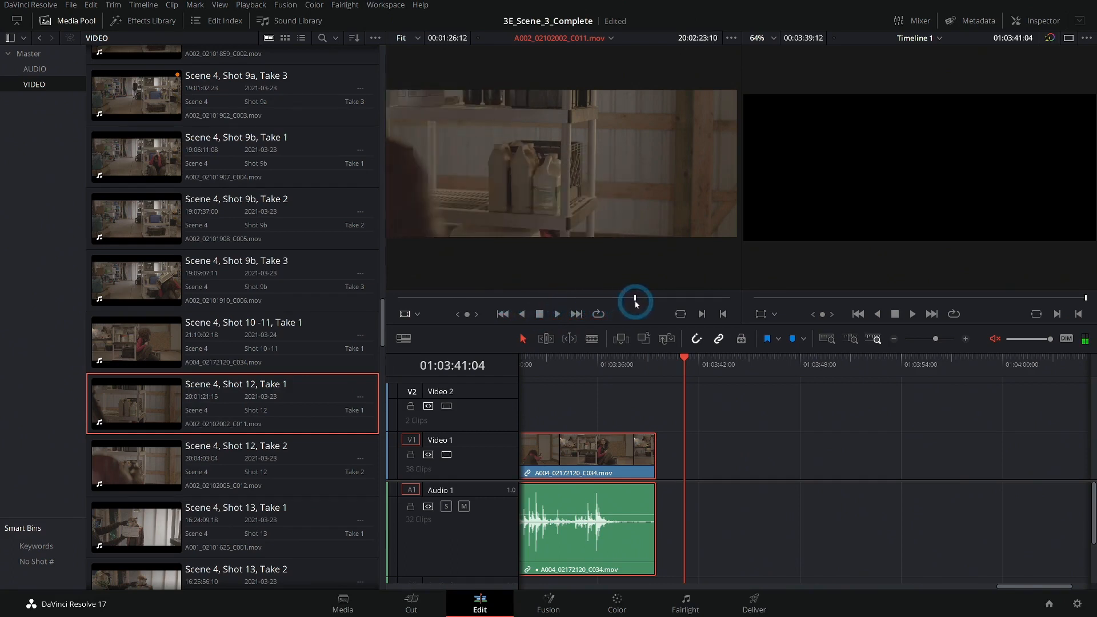
left_click(145, 468)
left_click_drag(440, 300, 669, 294)
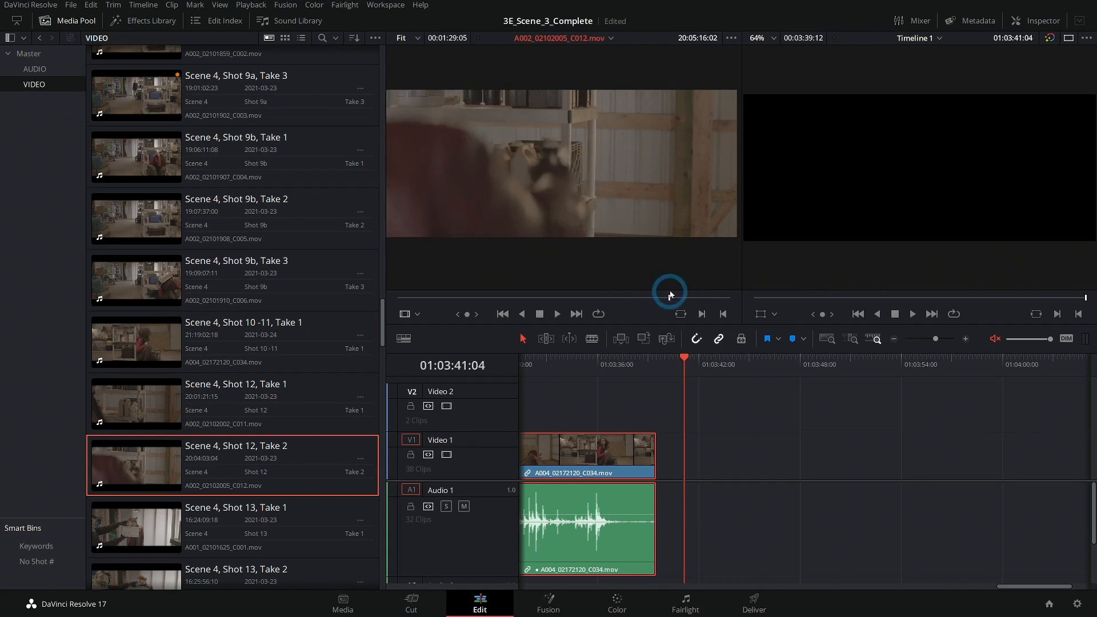
left_click_drag(695, 294, 695, 294)
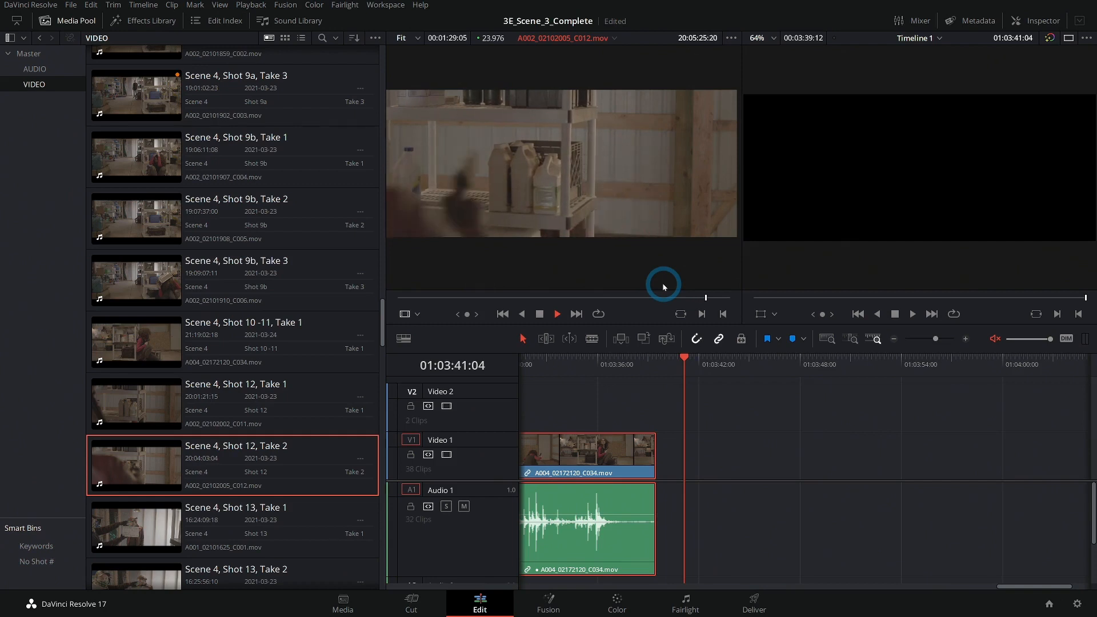
key("space")
left_click_drag(702, 299, 618, 304)
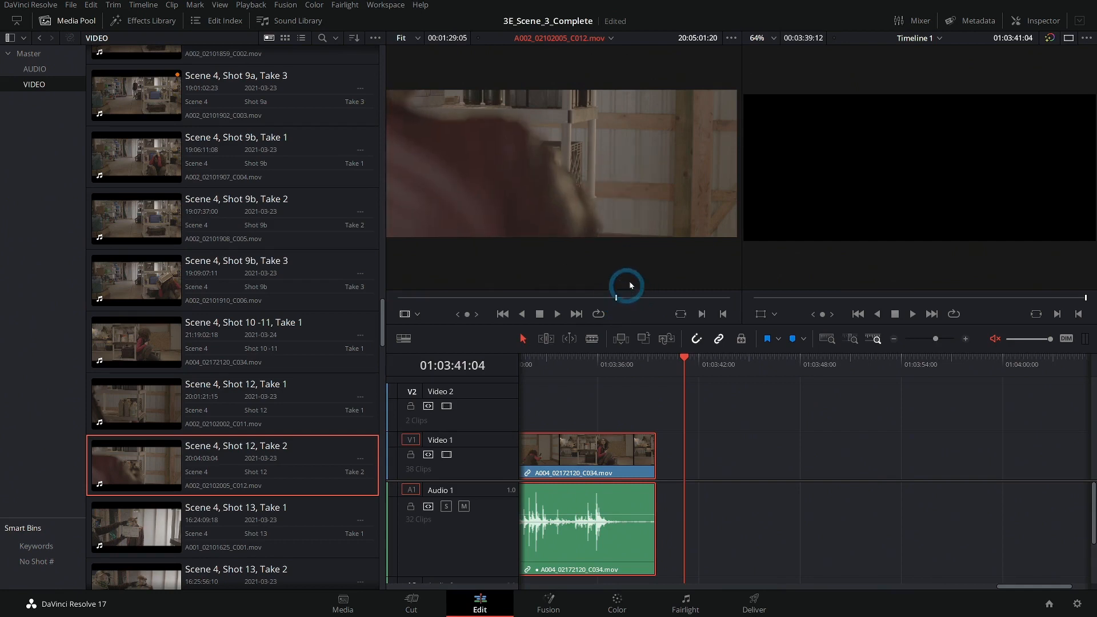
key("space")
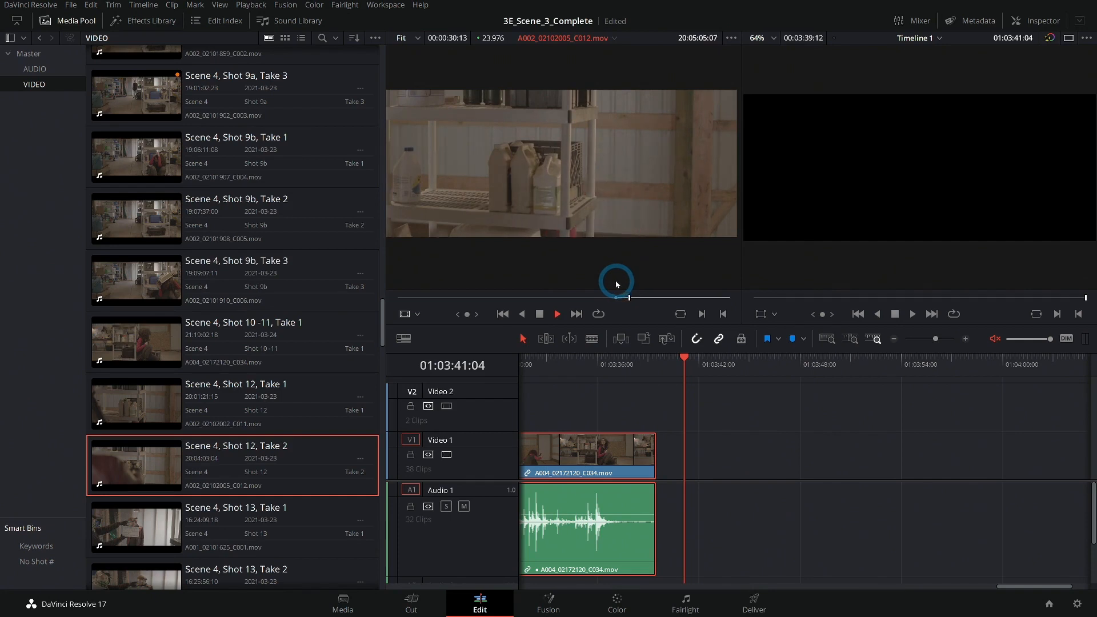
key("space")
key("o")
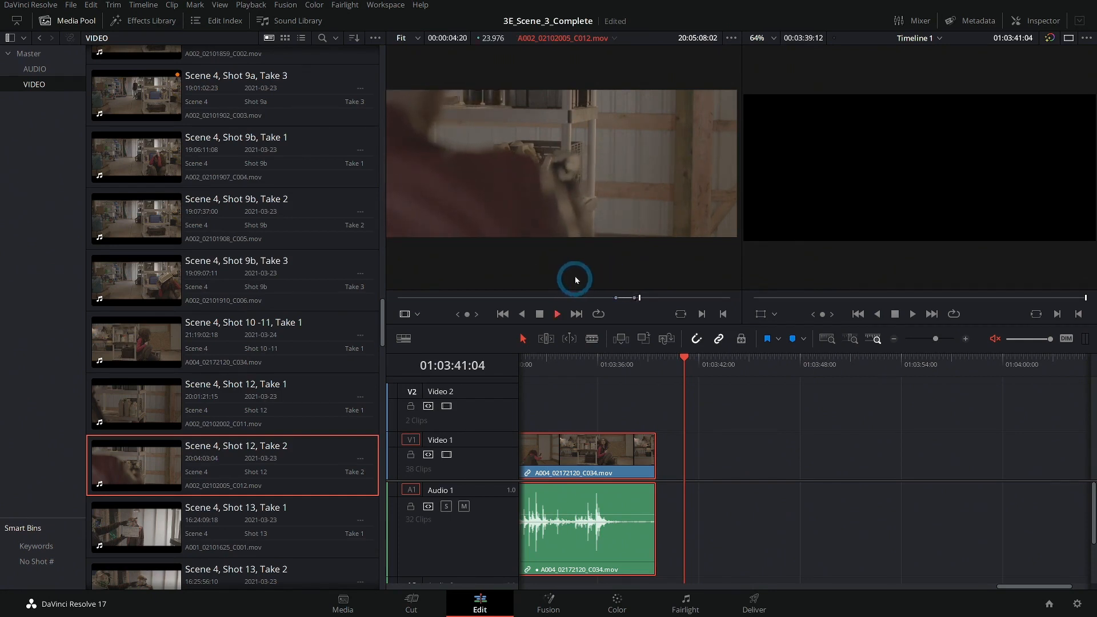
Load Scene 4, Shot 12, Take 1, mark its in point, and edit it onto Video 1 after the Shot 10-11 clip.
left_click(122, 391)
left_click_drag(563, 299, 466, 298)
key("i")
key("space")
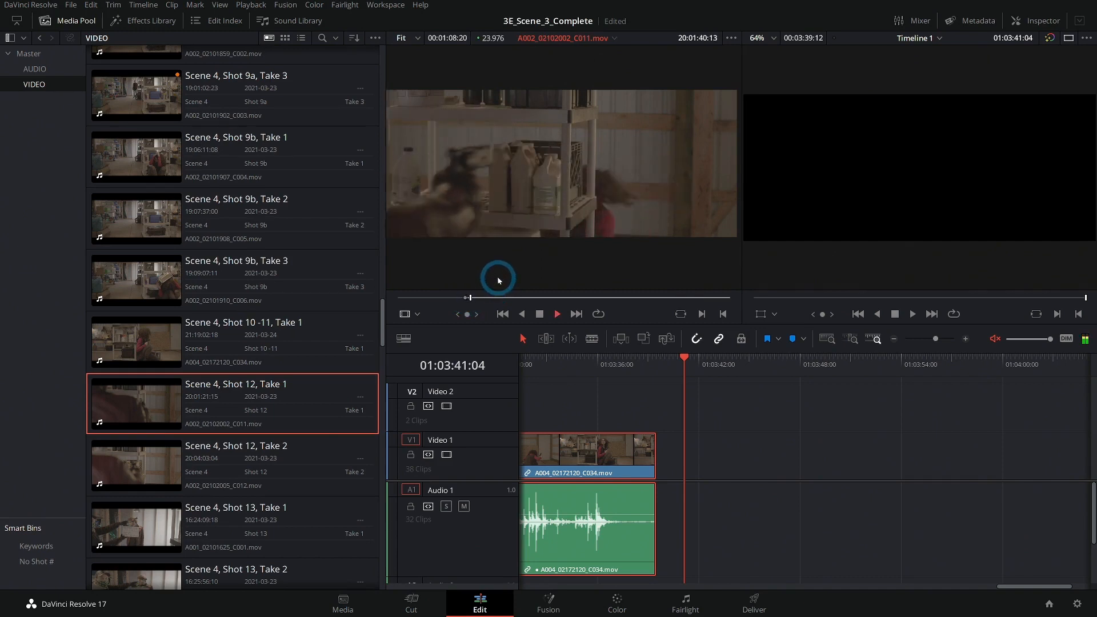
left_click(475, 298)
left_click_drag(474, 298, 524, 298)
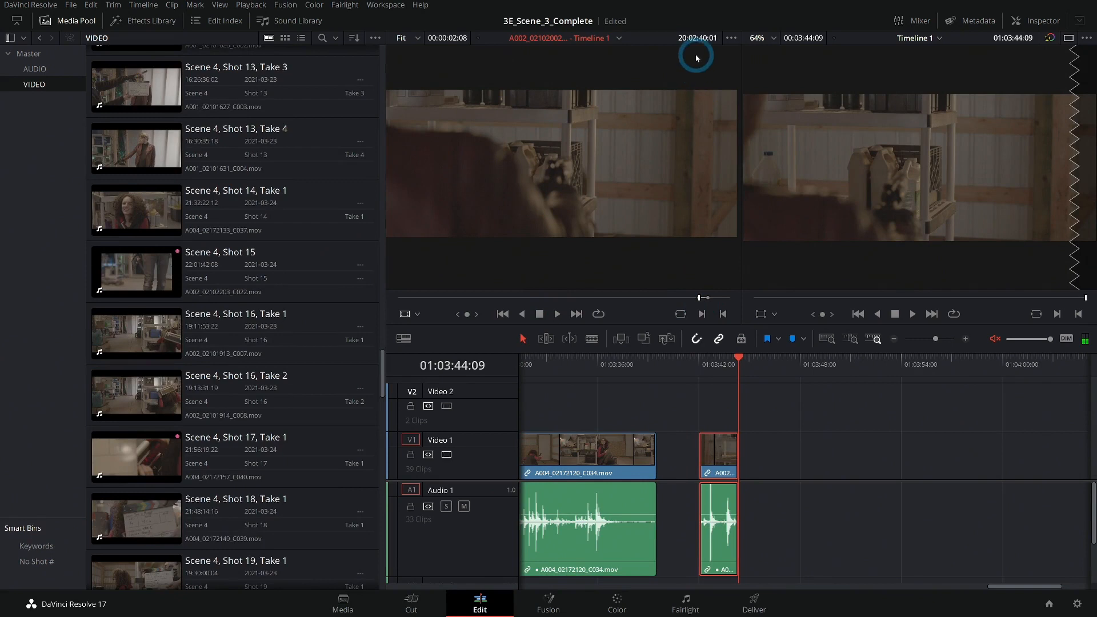
Play the Shot 12 clip and move it left on Video 1 toward the Shot 10-11 clip.
key("space")
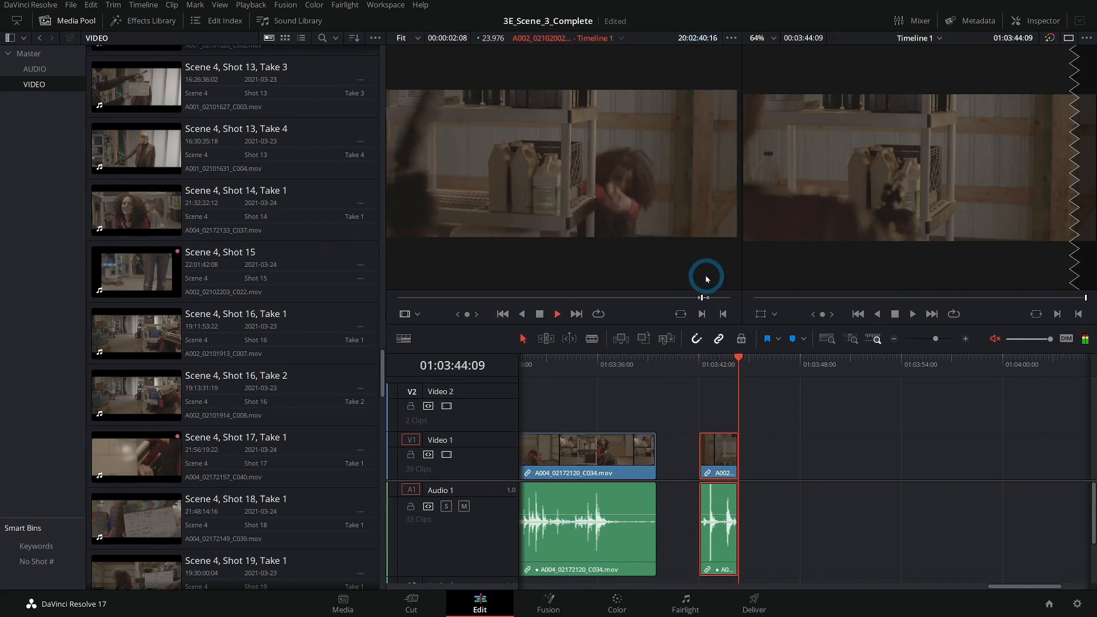
left_click_drag(702, 300, 700, 301)
key("space")
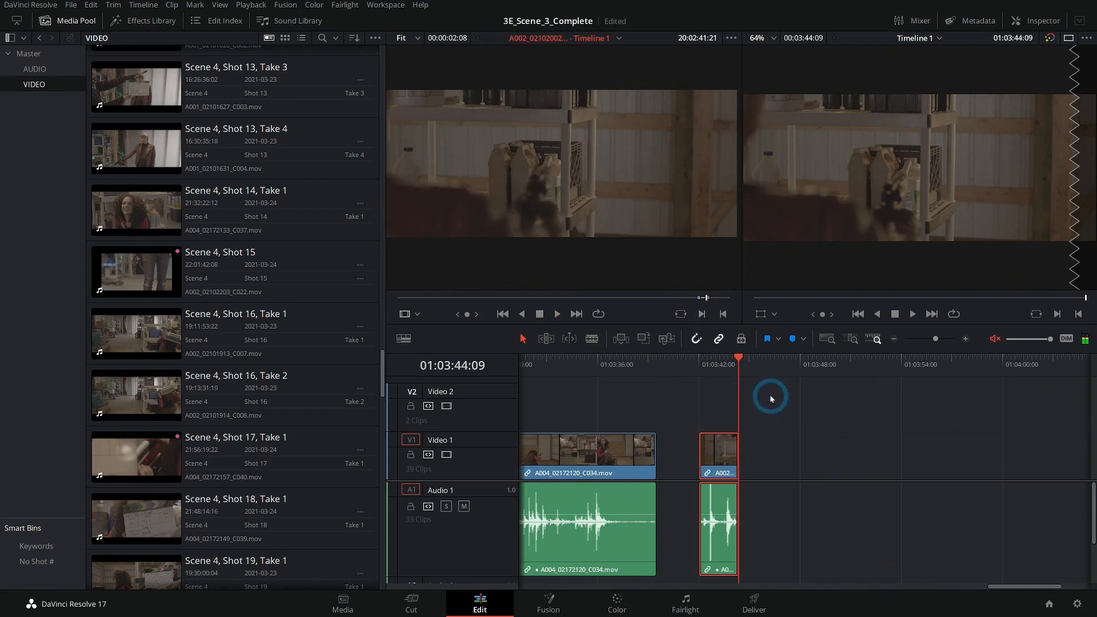
left_click_drag(722, 464, 697, 466)
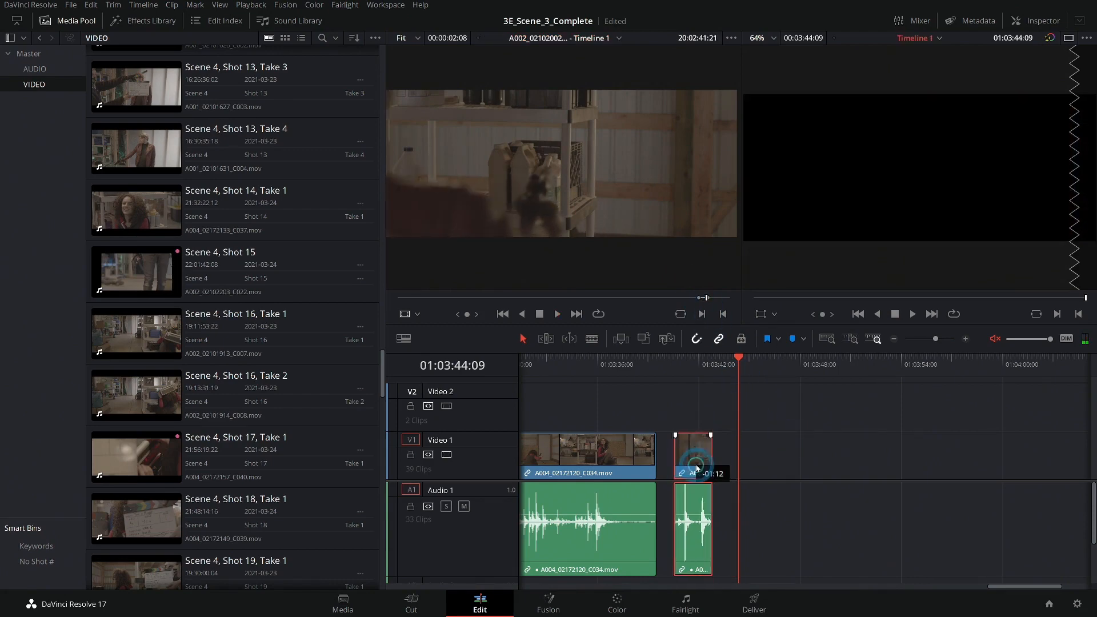
left_click(691, 365)
Load Scene 4, Shot 13, Take 1 into the source viewer and scrub through it.
left_click(308, 255)
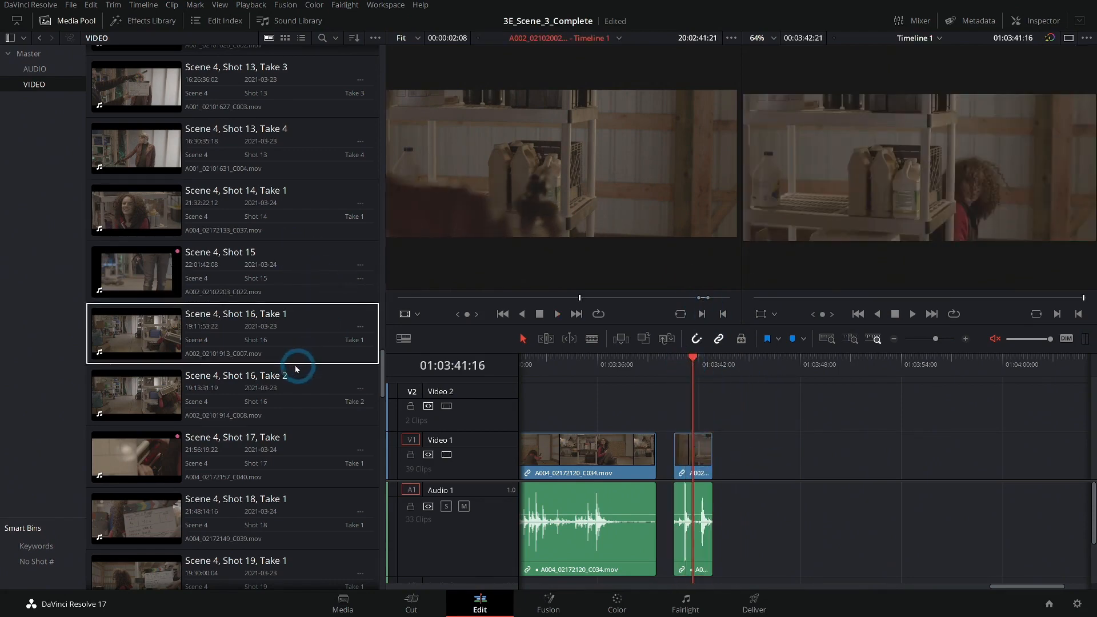
scroll(294, 365, "up", 5)
left_click(313, 287)
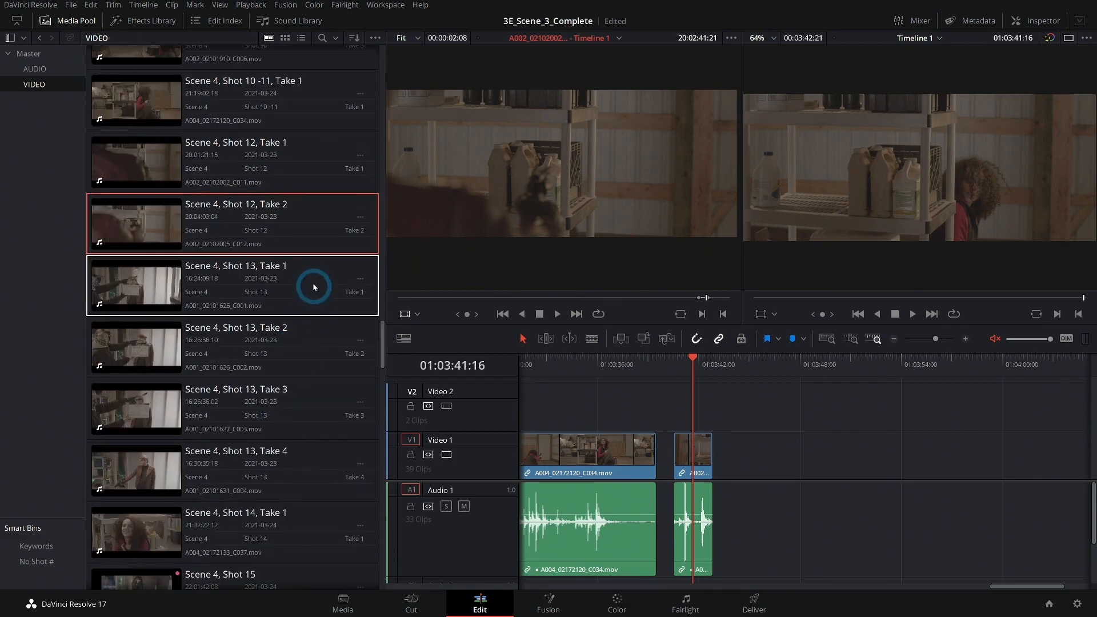
left_click(317, 266)
double_click(317, 278)
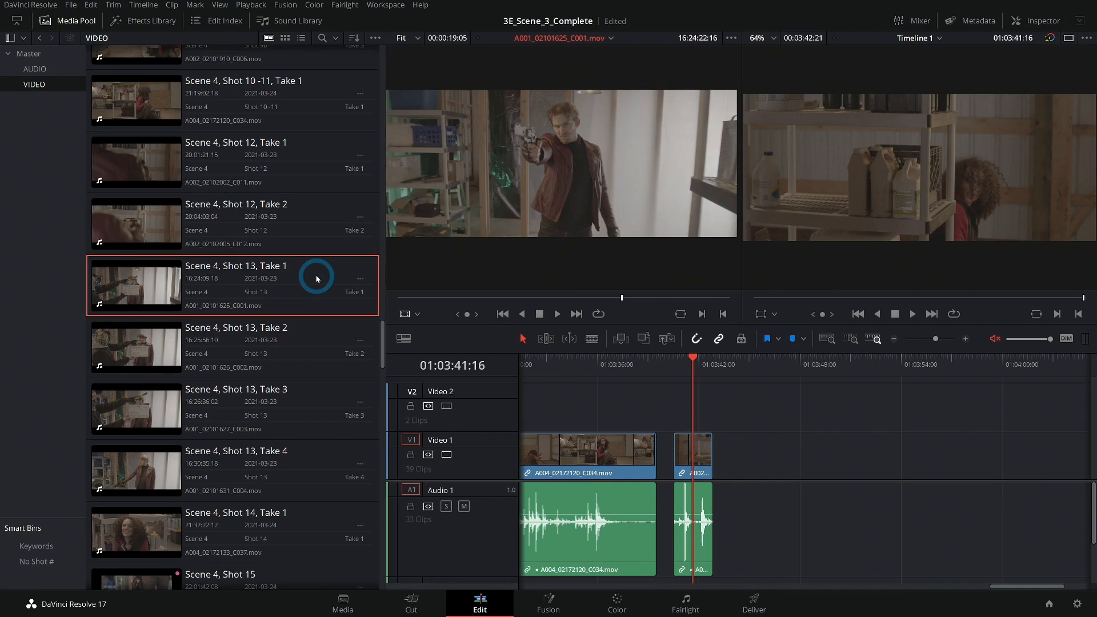
left_click_drag(514, 293, 664, 306)
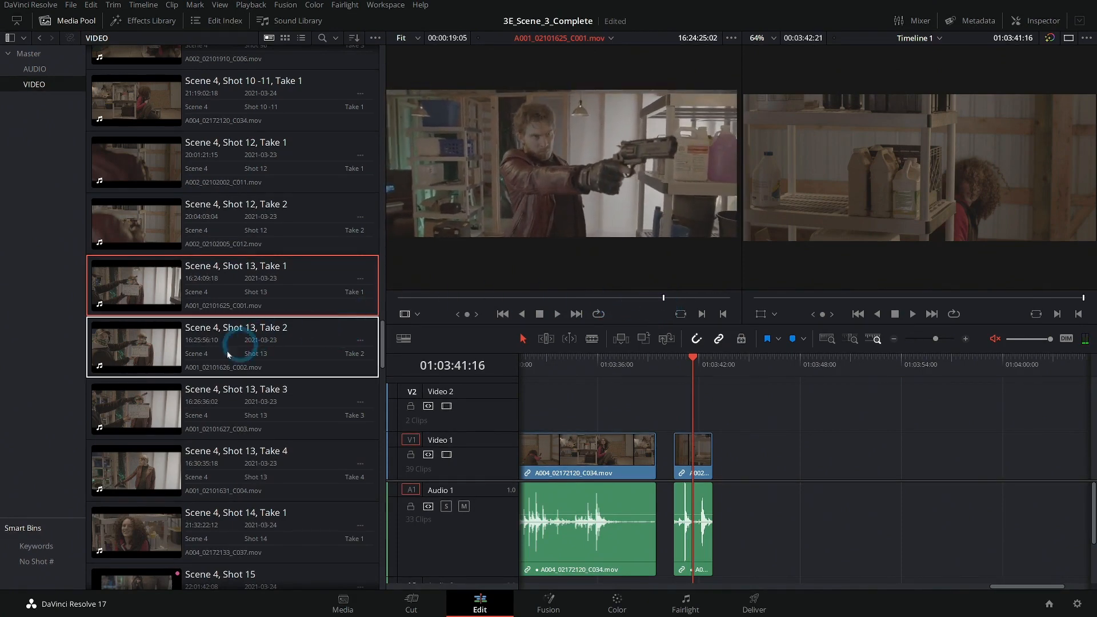
Load Scene 4, Shot 13, Take 3, mark its out point, and add it to Video 1 after the Shot 12 clip.
double_click(154, 402)
left_click_drag(527, 298, 477, 293)
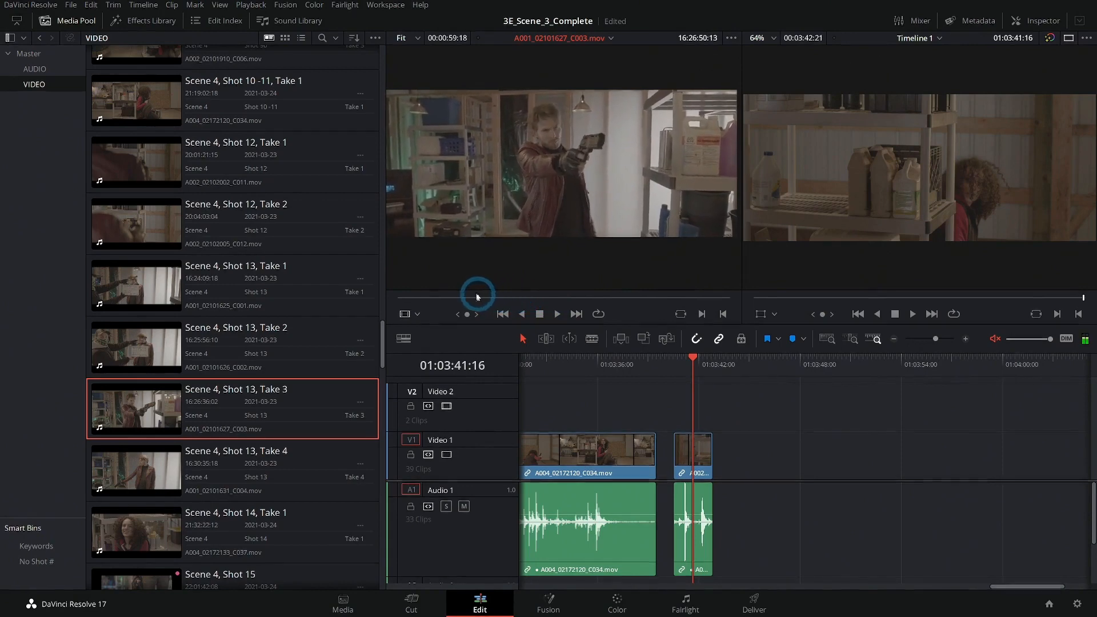
key("j")
key("j")
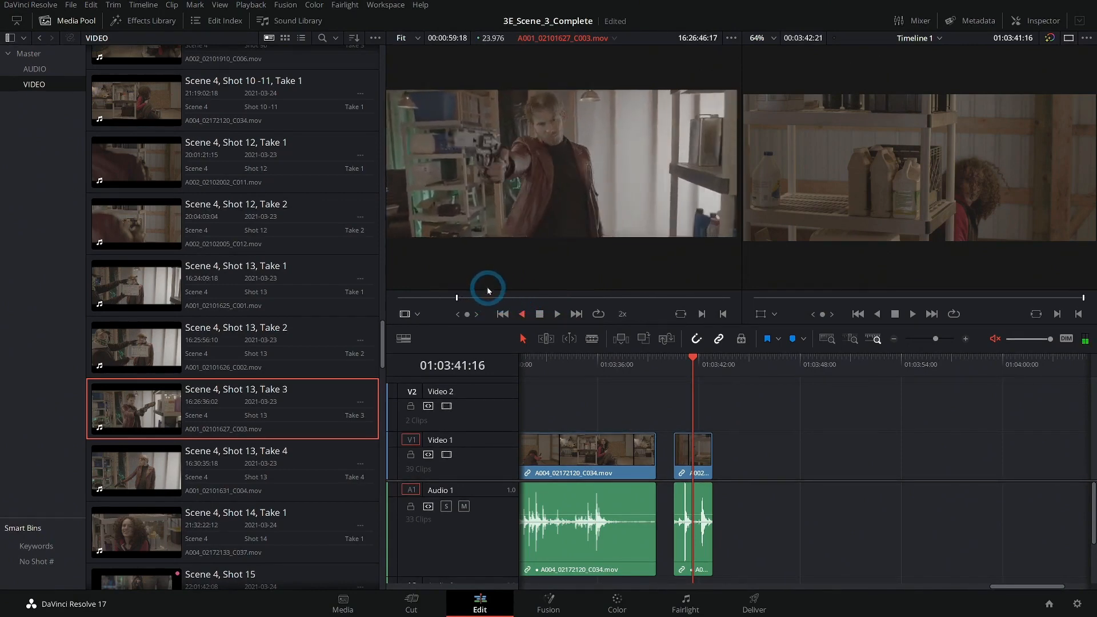
key("k")
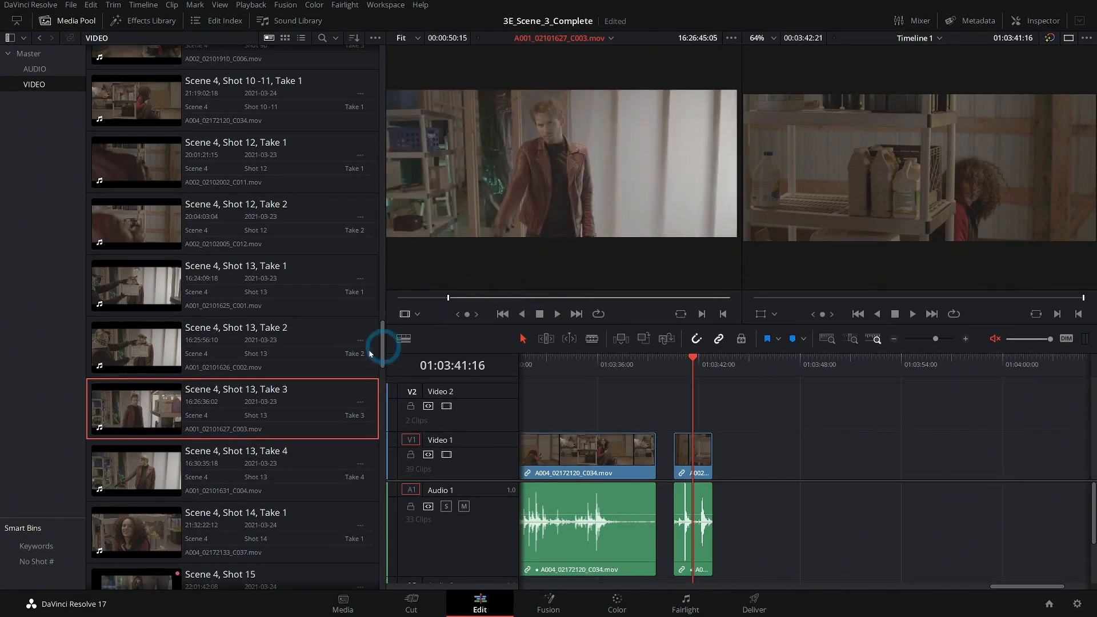
key("l")
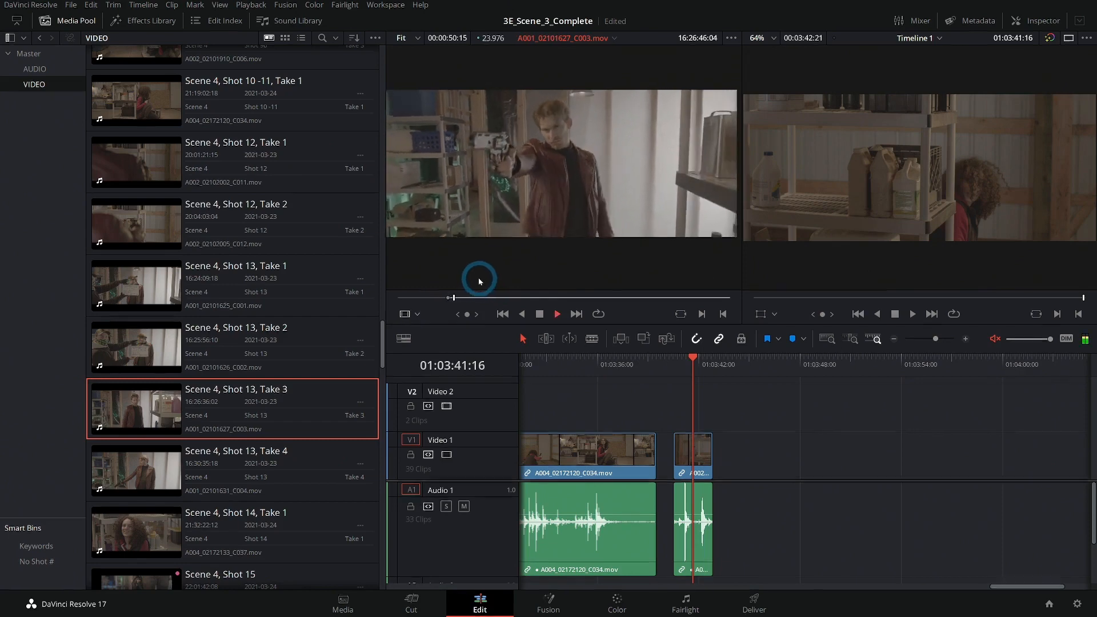
key("k")
key("o")
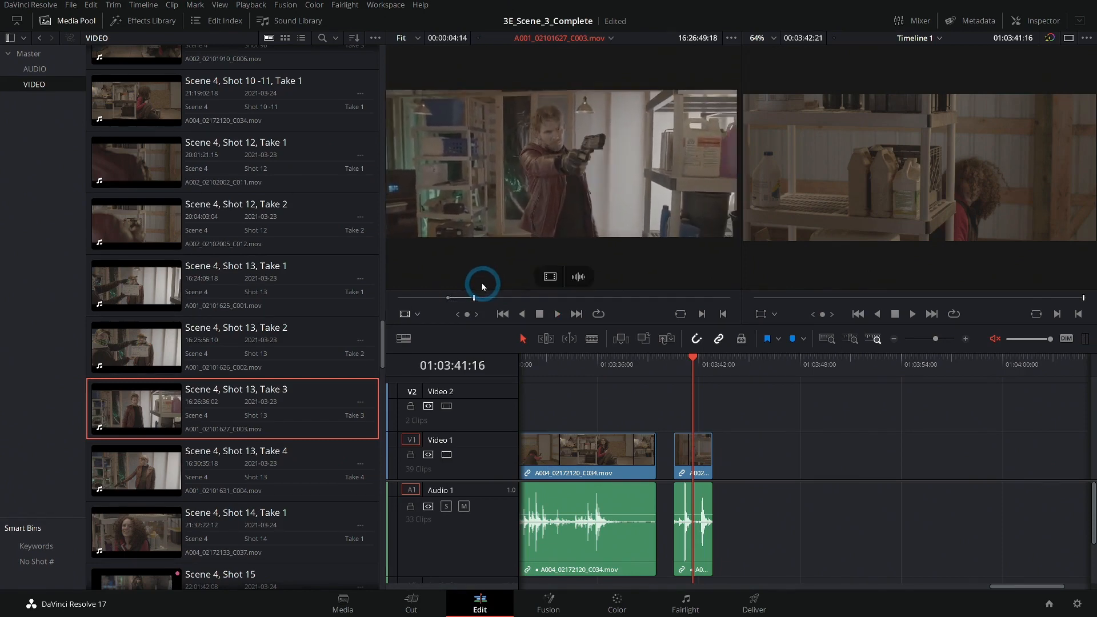
left_click_drag(549, 205, 722, 428)
Load and play Scene 4, Shot 13, Take 2, then add it to Video 1 after the Shot 13, Take 3 clip.
left_click_drag(477, 297, 625, 306)
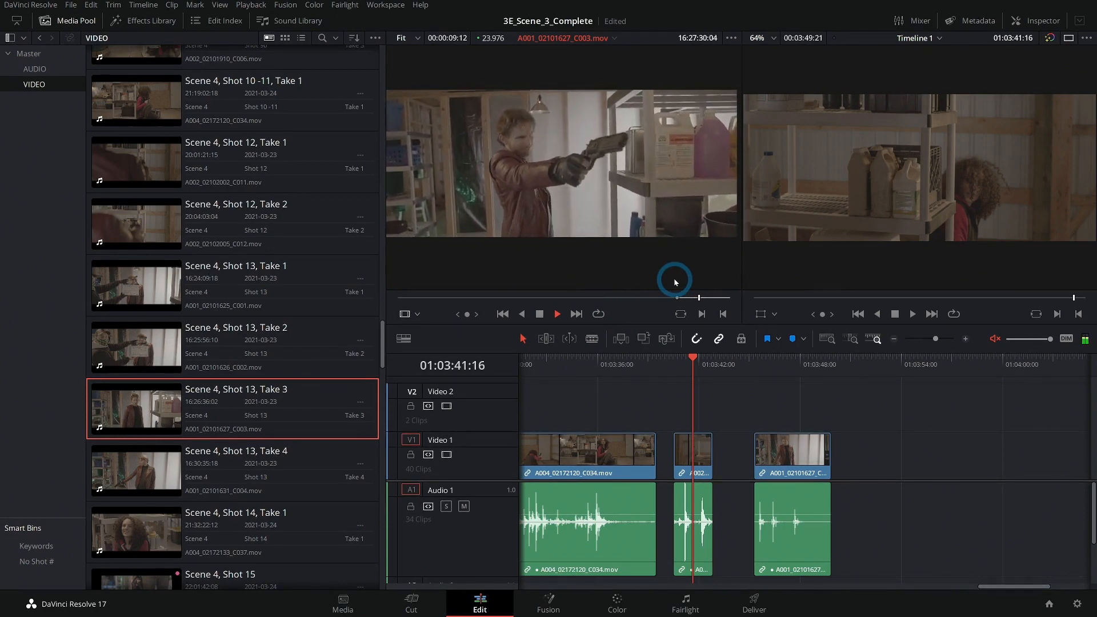
left_click(711, 298)
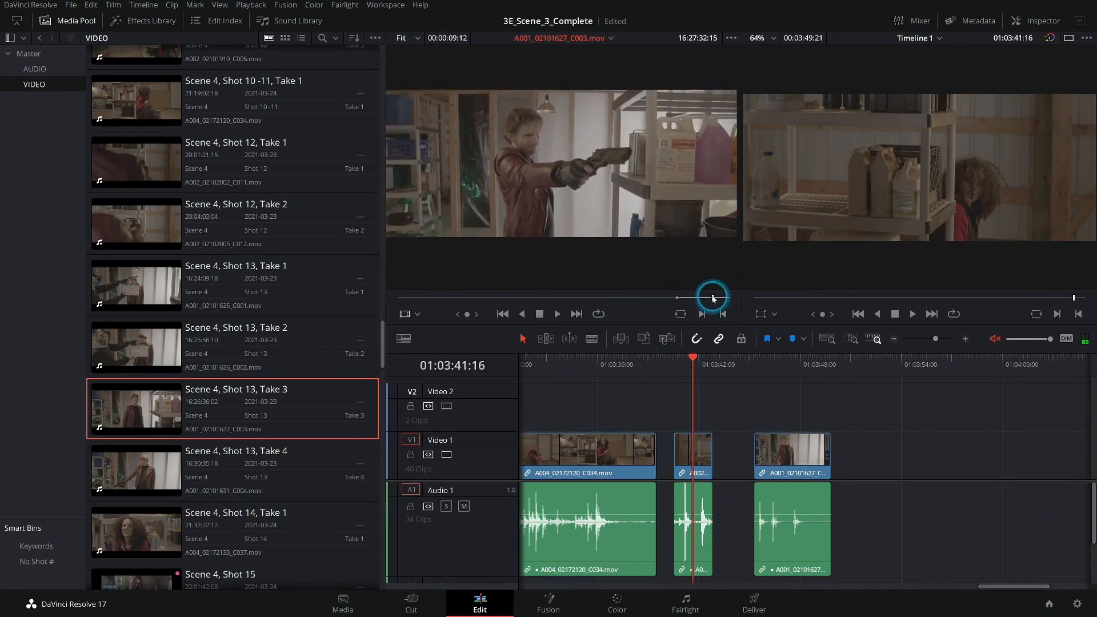
left_click(177, 341)
double_click(177, 341)
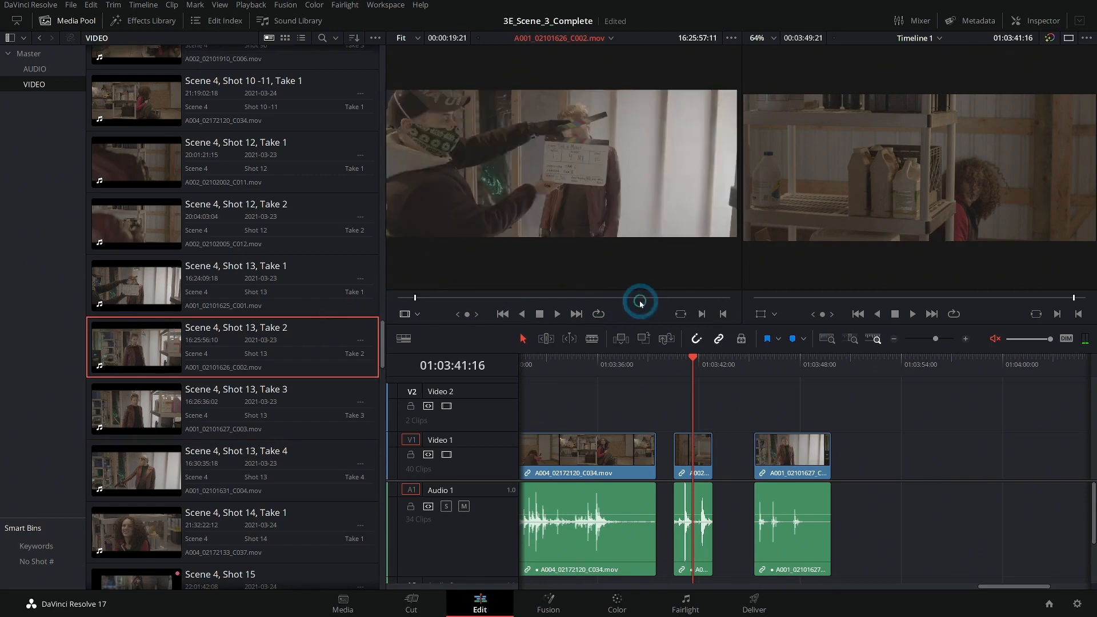
left_click_drag(651, 298, 557, 297)
key("space")
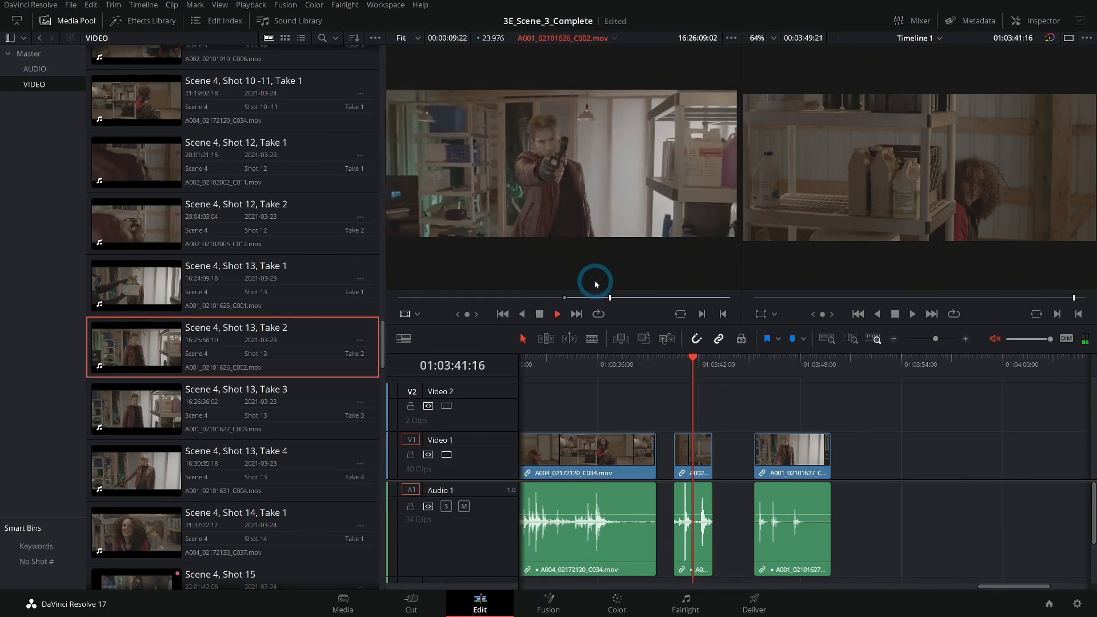
mouse_move(635, 298)
left_mouse_down()
mouse_move(673, 299)
mouse_move(629, 302)
left_mouse_up()
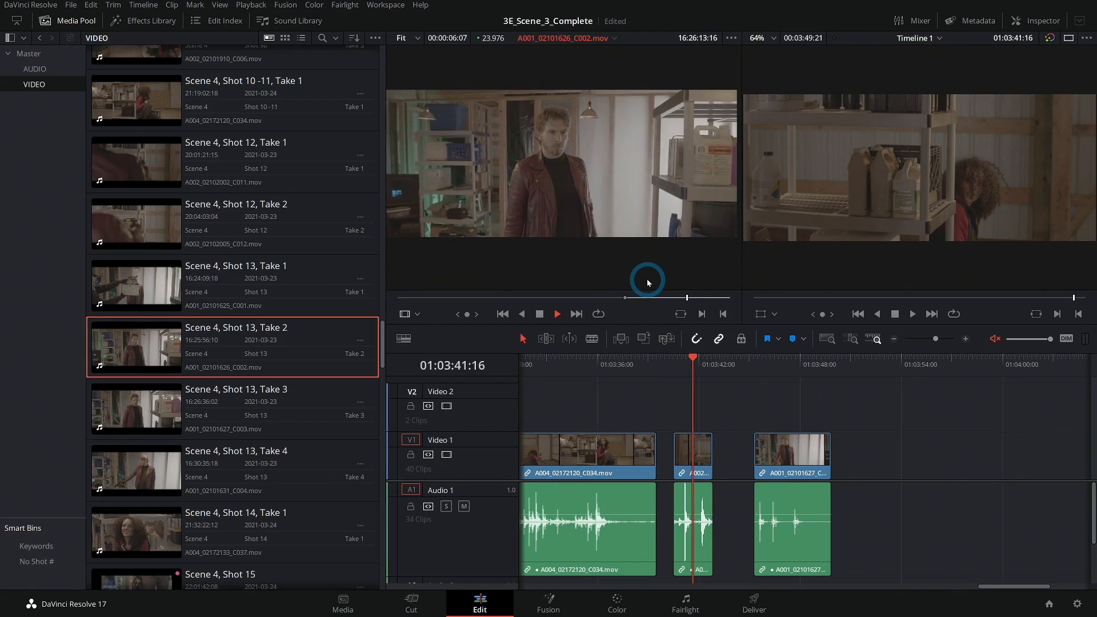
key("space")
left_click_drag(580, 197, 844, 423)
Move the Shot 13, Take 2 clip left on Video 1 toward the Shot 13, Take 3 clip.
scroll(906, 388, "right", 3)
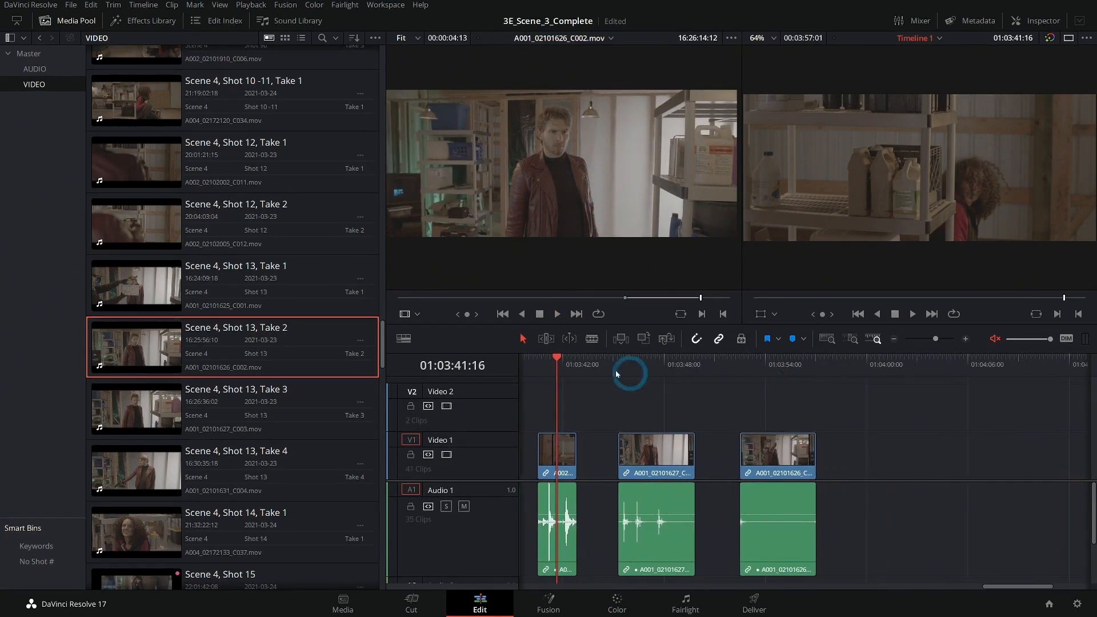
left_click_drag(561, 368, 764, 384)
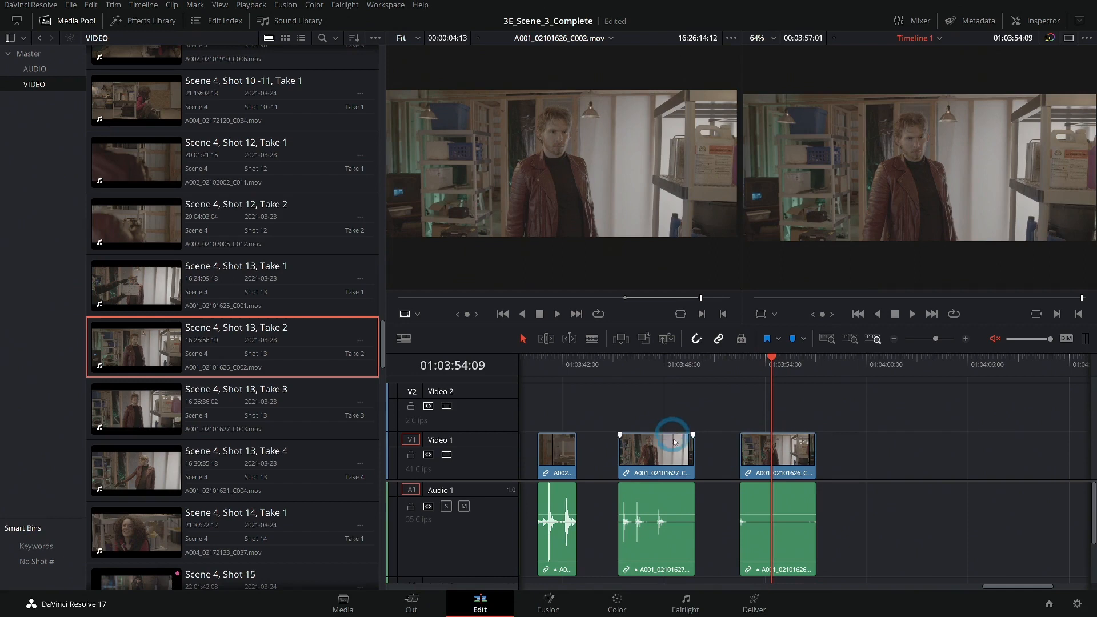
left_click_drag(759, 454, 734, 461)
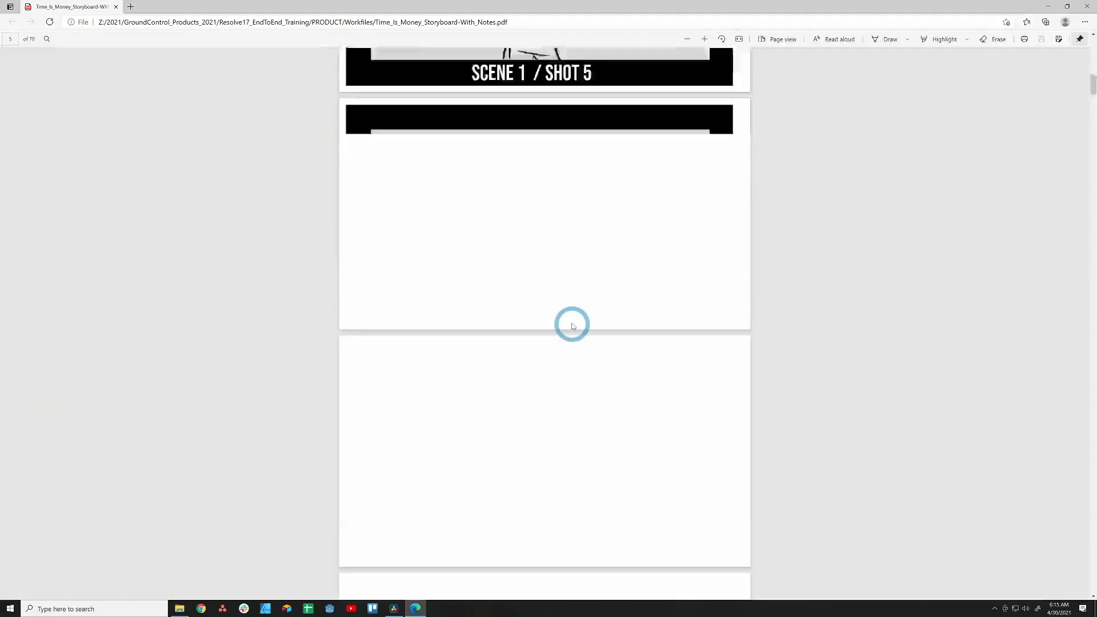
Scroll through the storyboard PDF to review Scene 4, Shots 6 to 15.
scroll(570, 325, "down", 15)
scroll(572, 328, "down", 20)
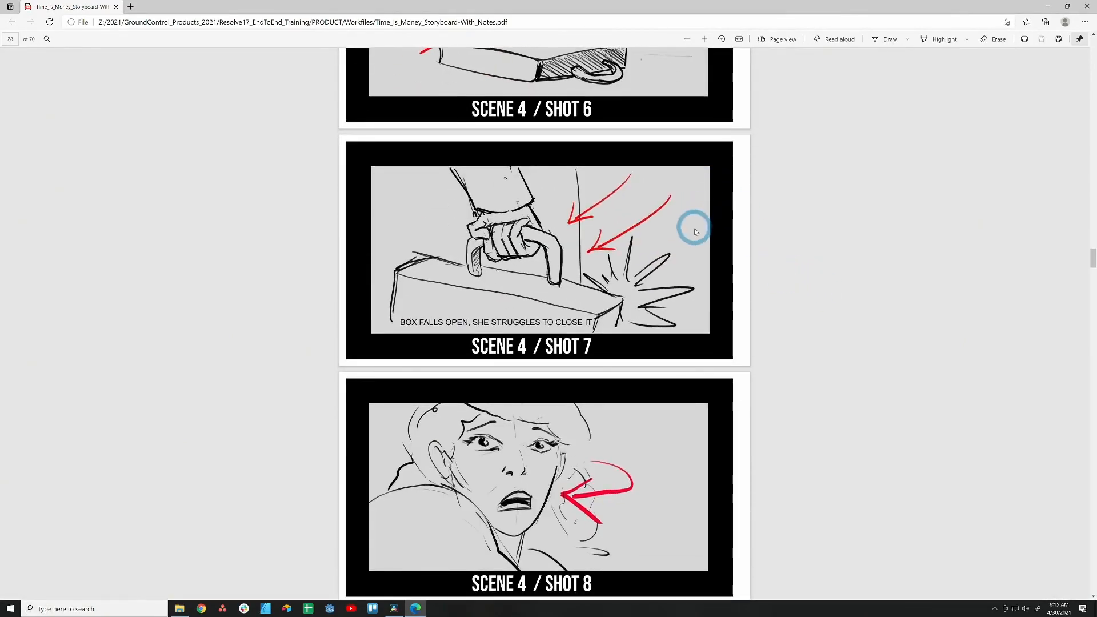
scroll(694, 228, "down", 8)
scroll(620, 428, "down", 5)
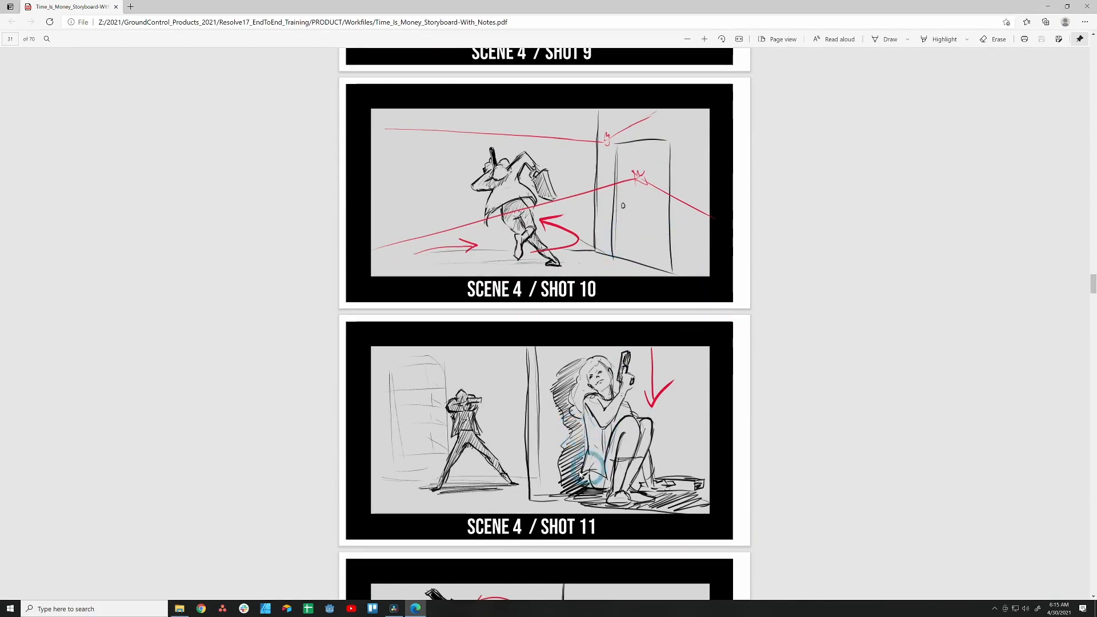
scroll(543, 290, "down", 3)
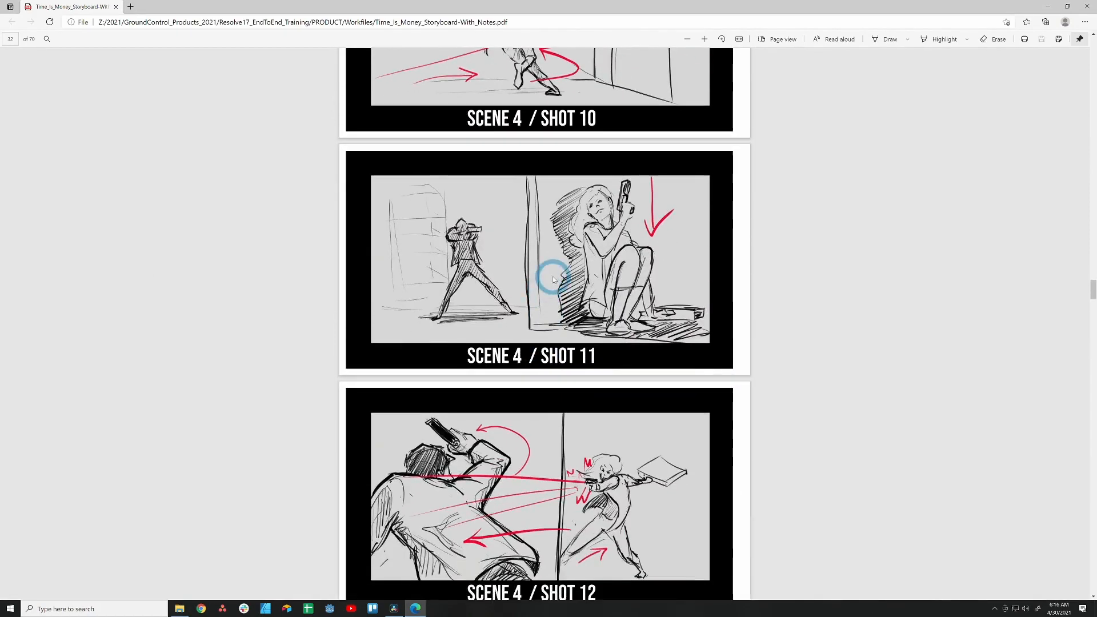
scroll(639, 430, "down", 2)
scroll(599, 406, "down", 5)
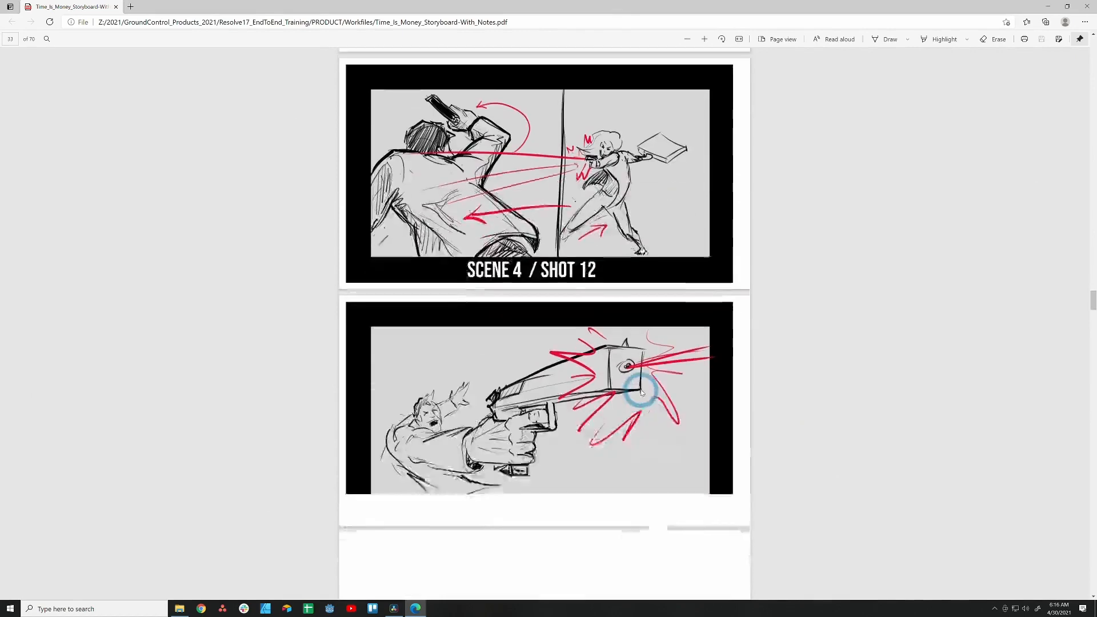
scroll(624, 391, "down", 5)
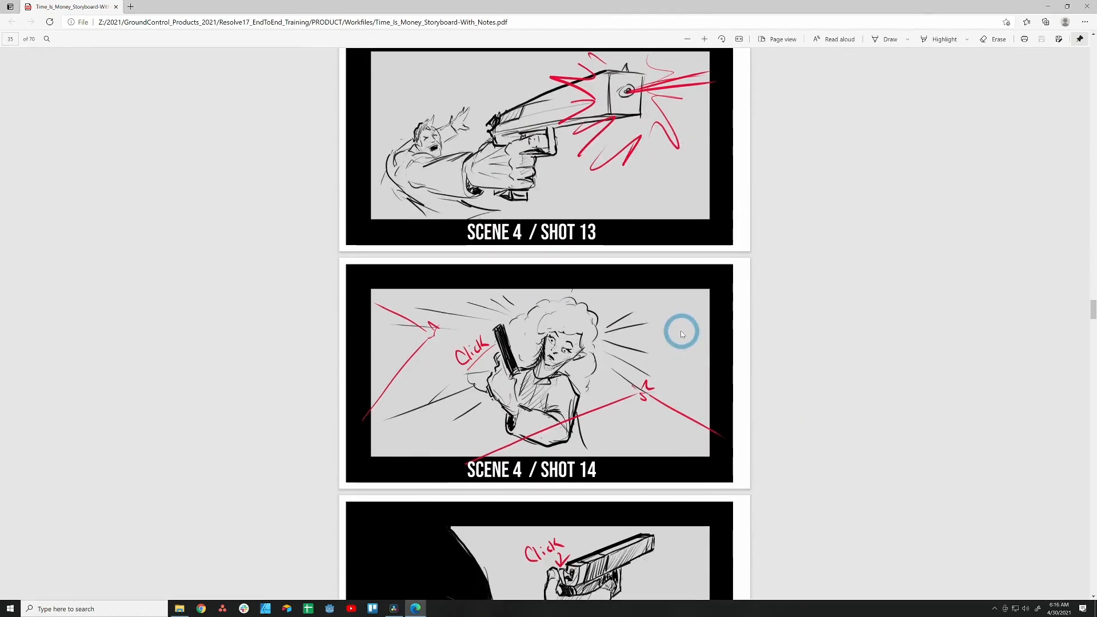
scroll(643, 355, "down", 3)
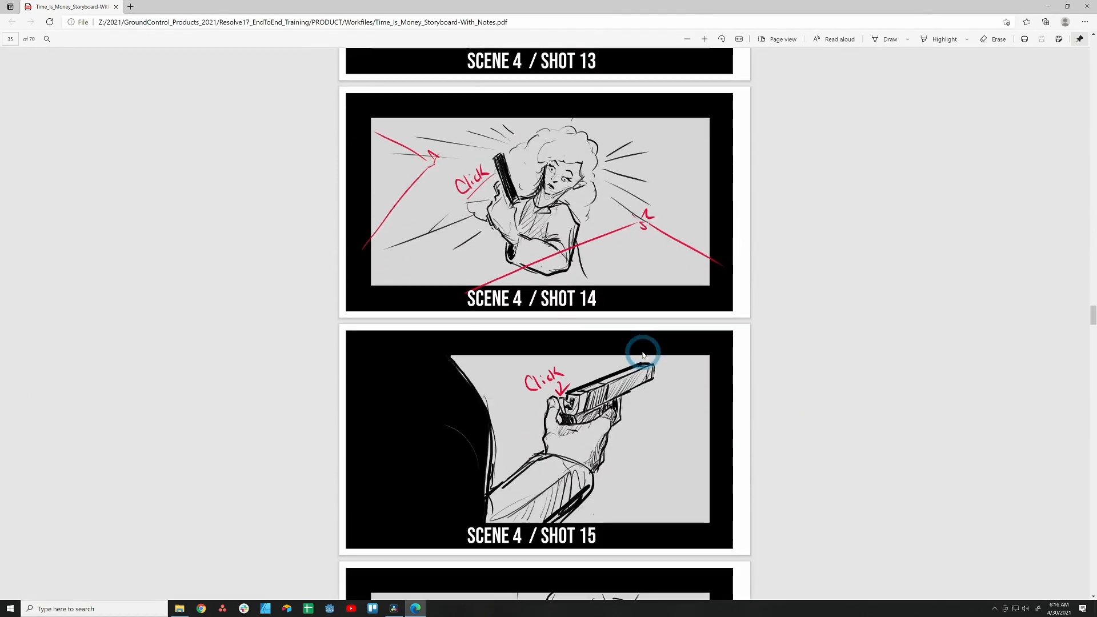
left_click(1050, 8)
left_click(1063, 74)
Load Scene 4, Shot 14, Take 1, play it, and add it to Video 1 after the Shot 13 clips.
left_click_drag(637, 367, 824, 377)
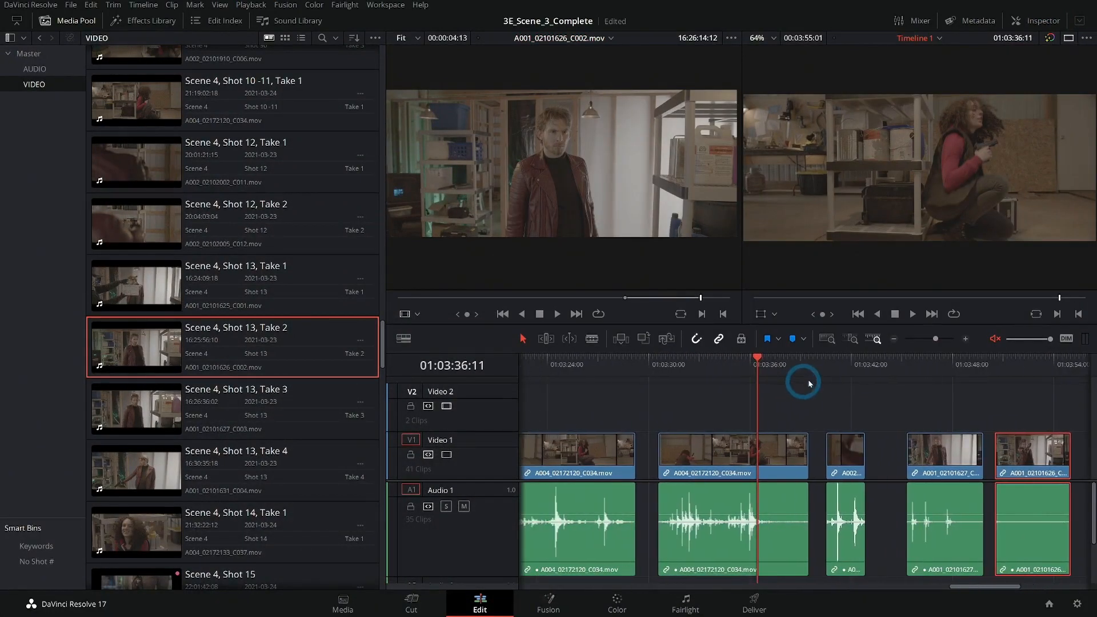
left_click_drag(774, 368, 627, 390)
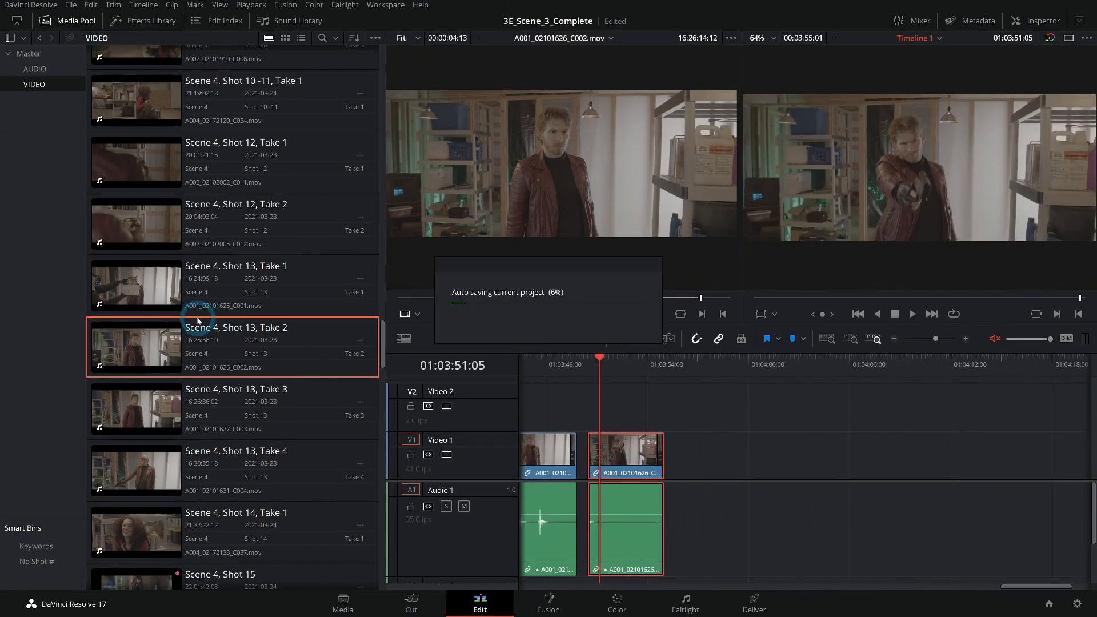
scroll(197, 321, "down", 2)
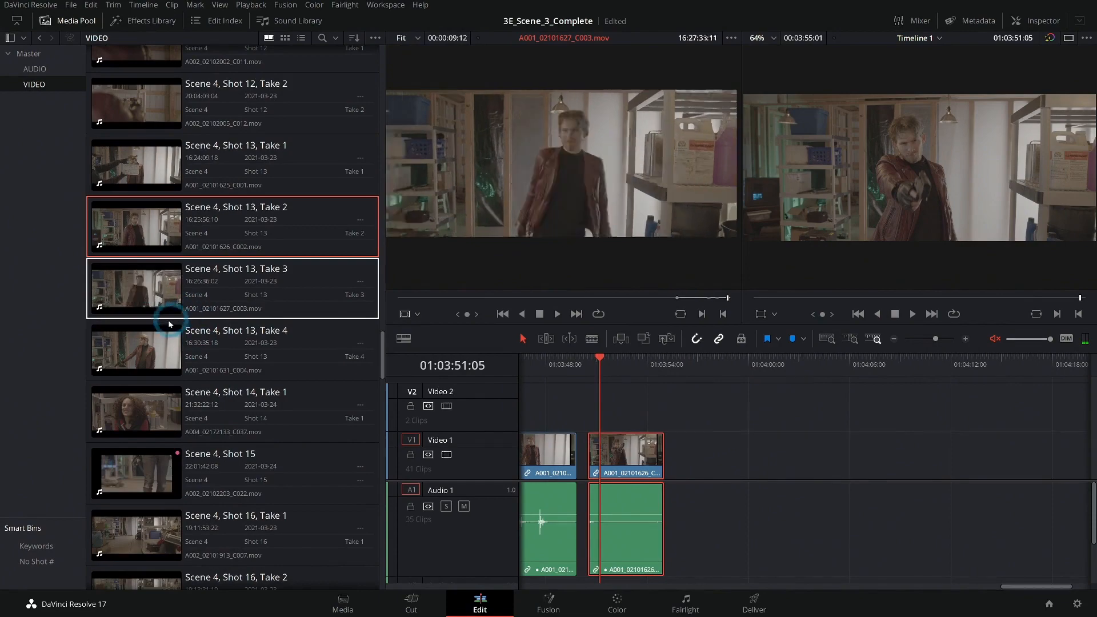
left_click(134, 400)
scroll(171, 400, "down", 1)
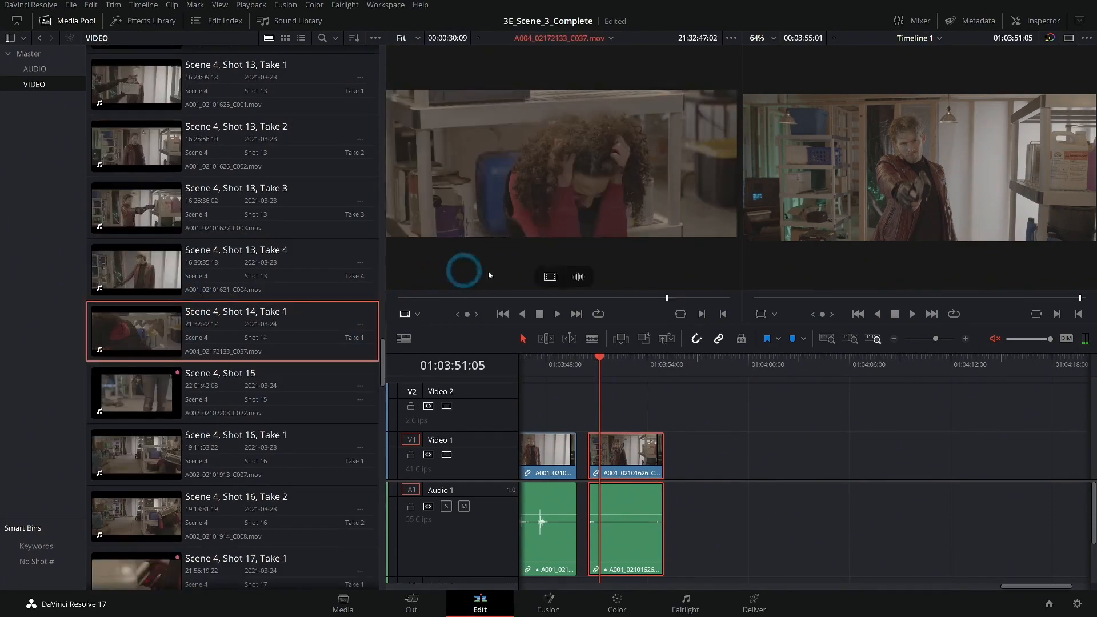
left_click(584, 298)
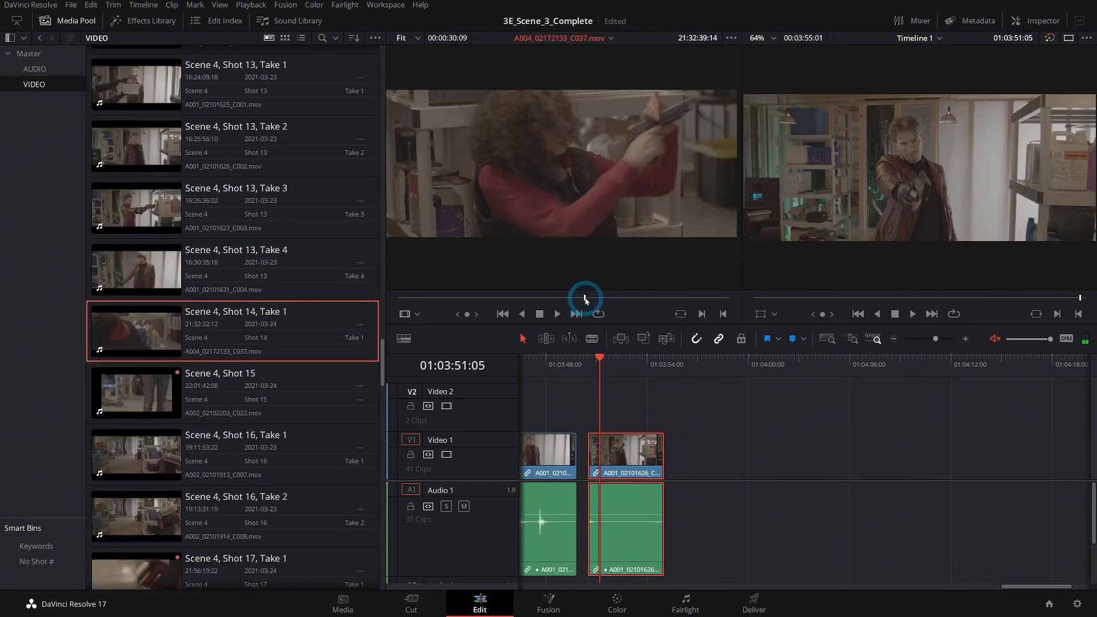
key("alt+Tab")
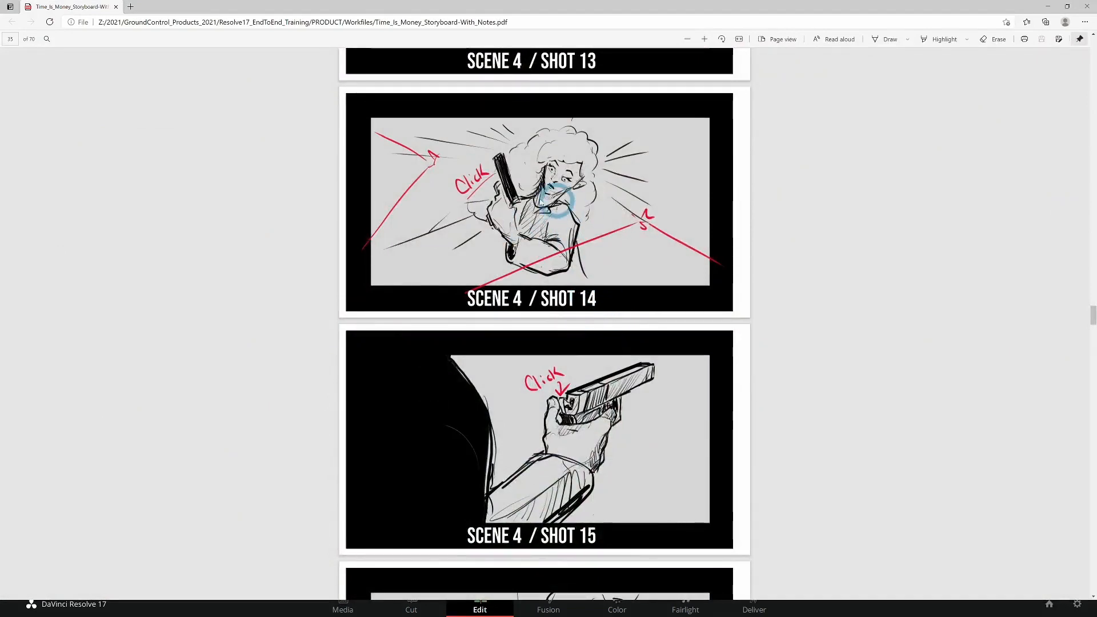
key("alt+Tab")
key("space")
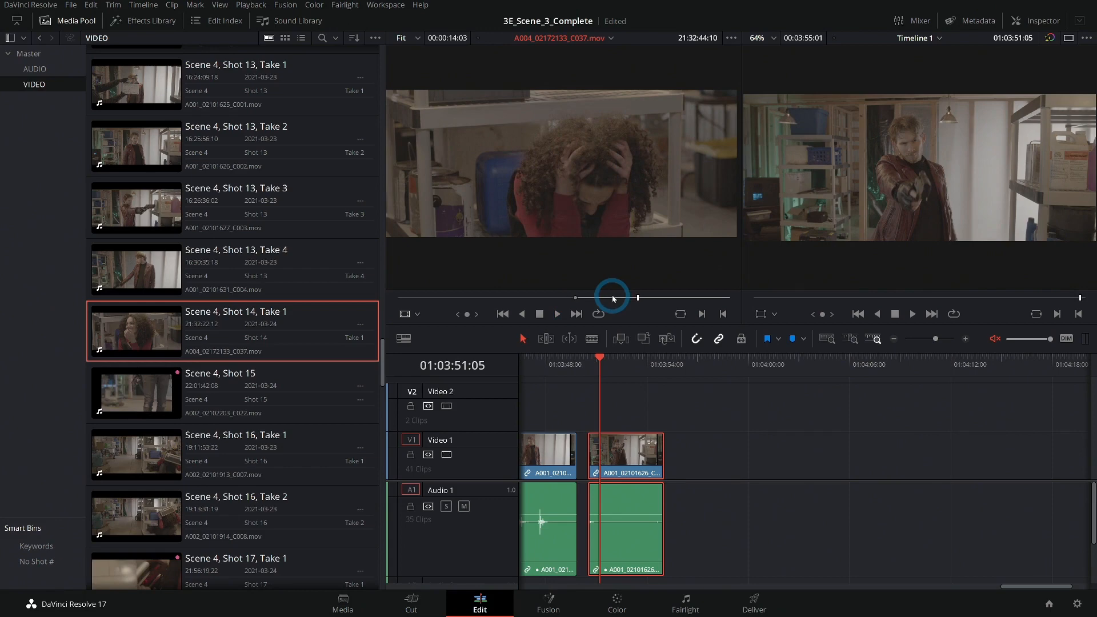
key("space")
left_click_drag(661, 287, 689, 452)
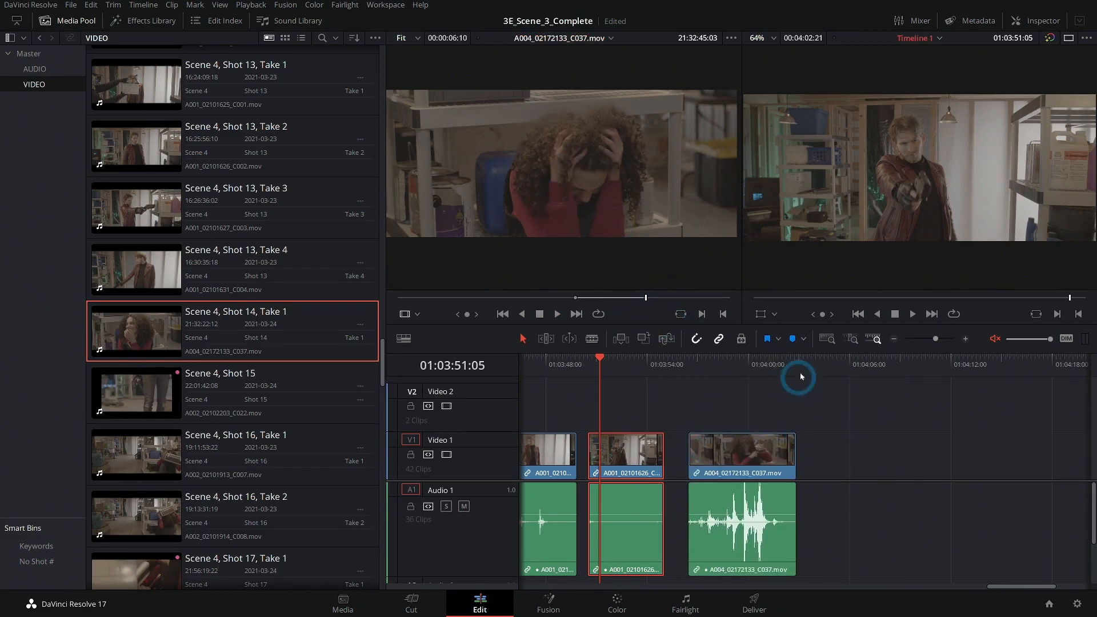
Load Scene 4, Shot 15 into the source viewer.
left_click(83, 233)
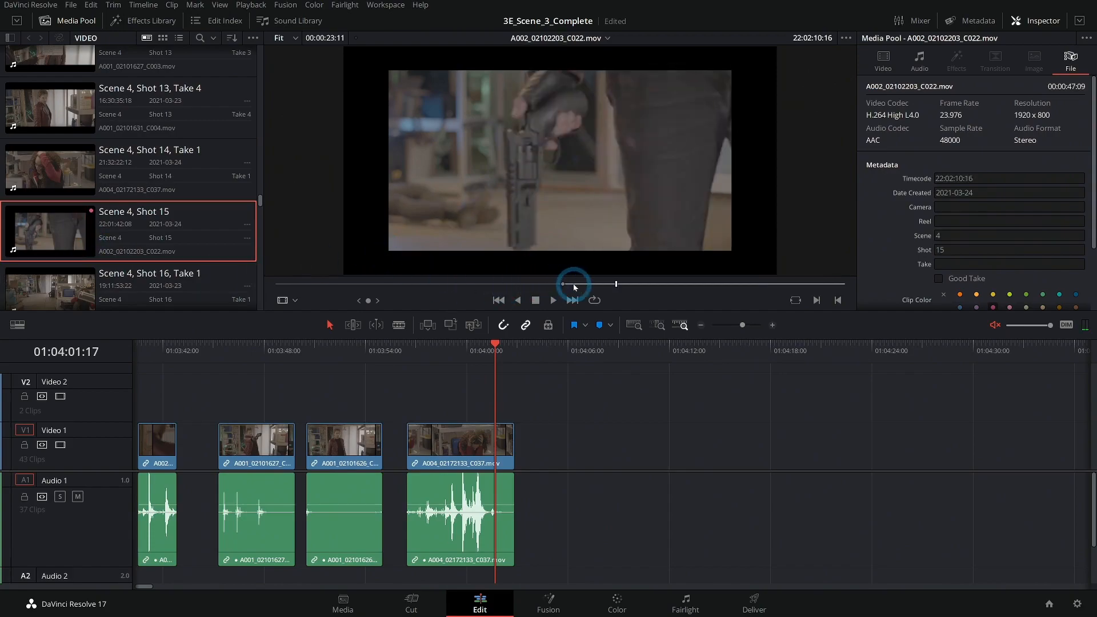